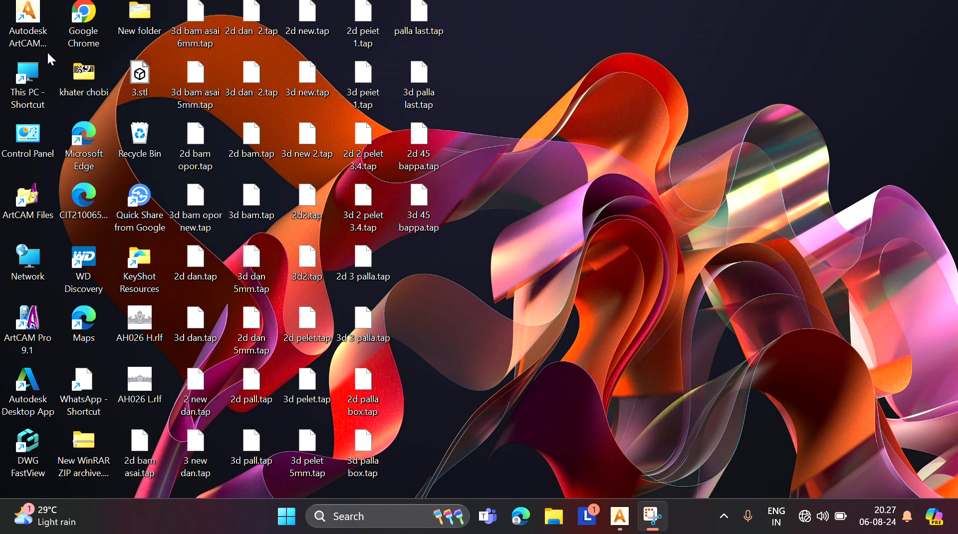
# Step: Launch ArtCAM and create a new model 12 by 12 inches, with its units switched to millimetres
pyautogui.doubleClick(29, 40)
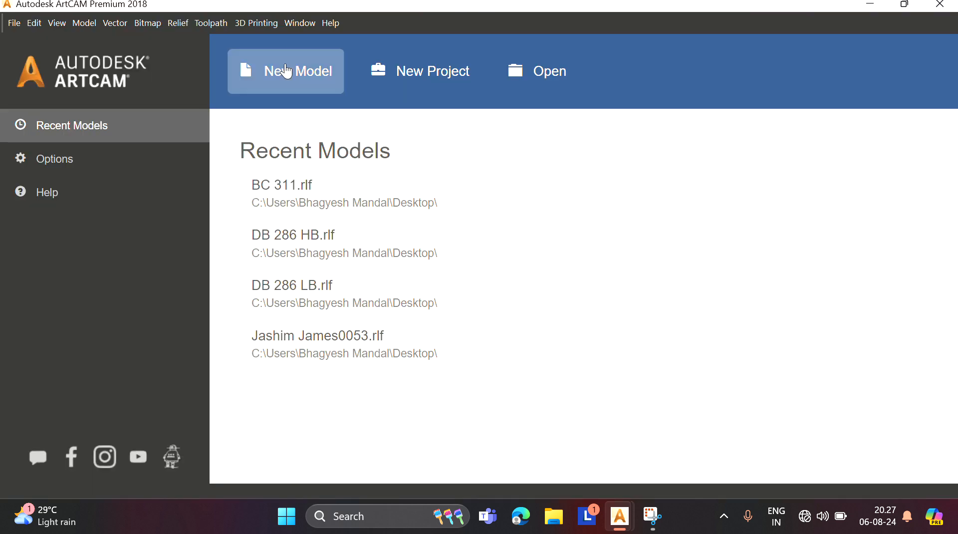
pyautogui.click(288, 71)
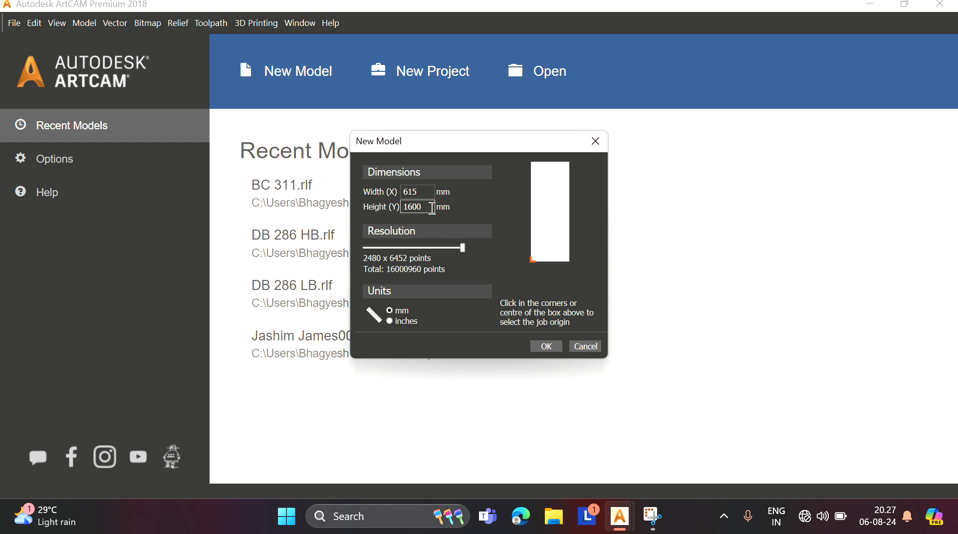
pyautogui.click(390, 320)
pyautogui.doubleClick(427, 191)
pyautogui.write('1')
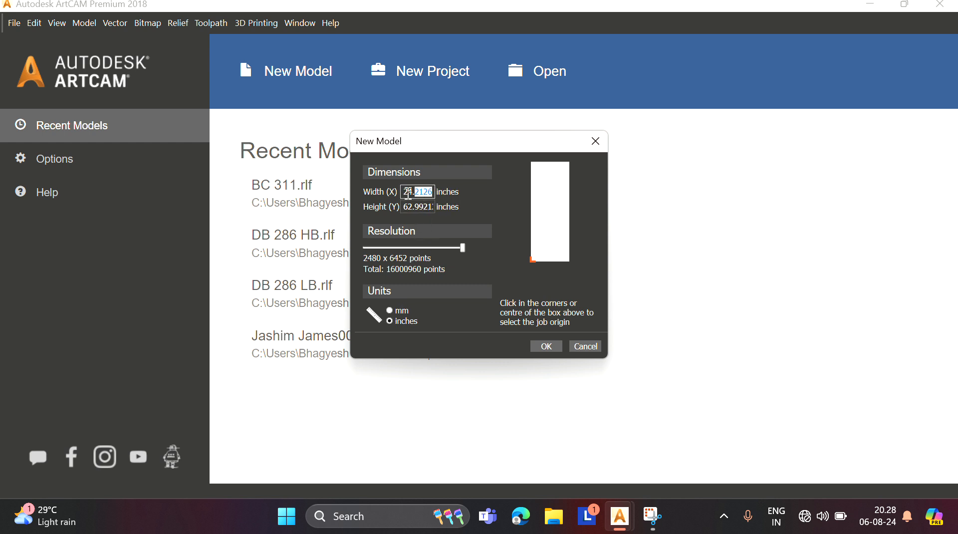
pyautogui.write('2')
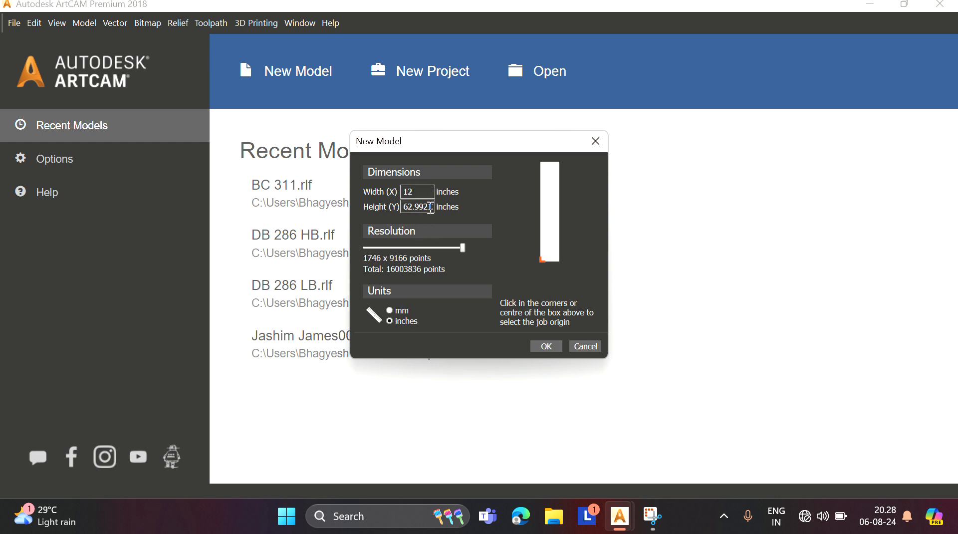
pyautogui.doubleClick(405, 208)
pyautogui.write('12')
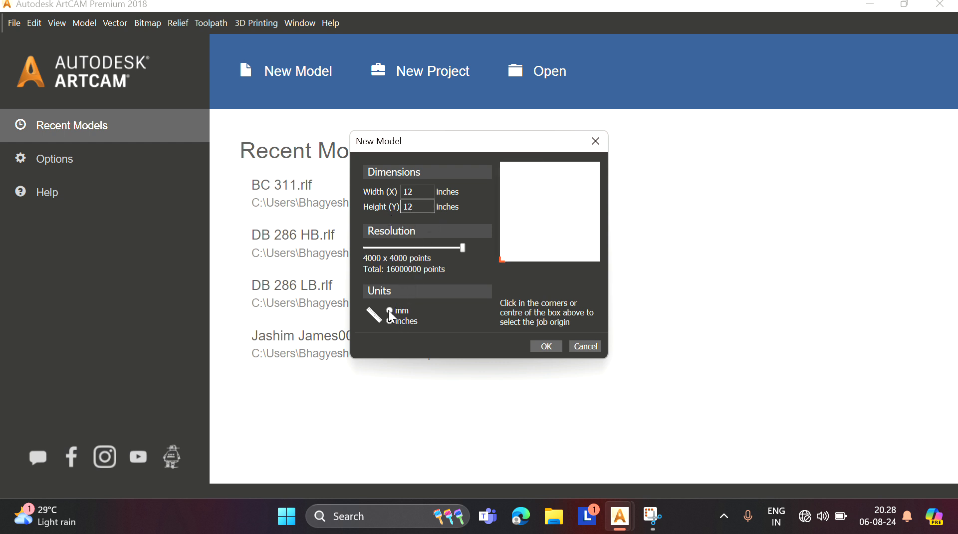
pyautogui.click(391, 313)
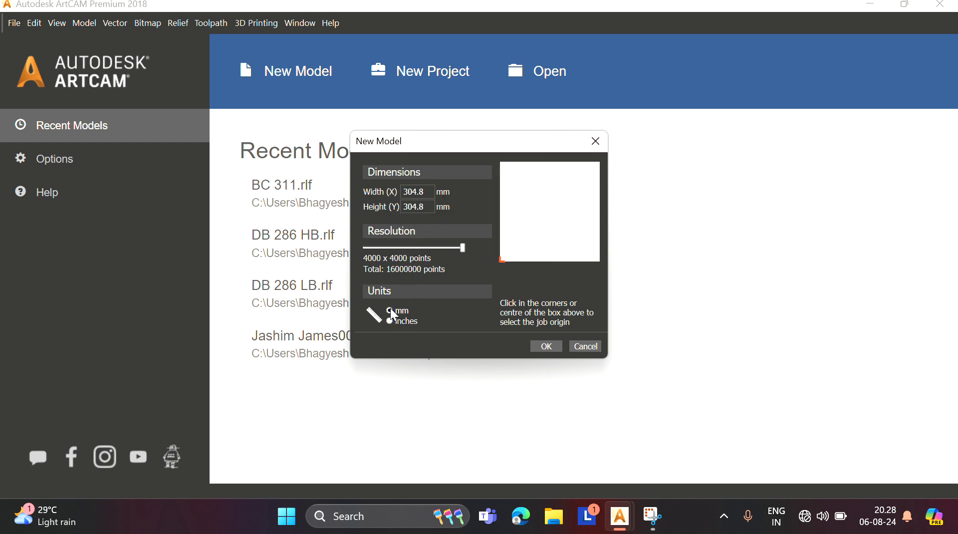
pyautogui.click(549, 345)
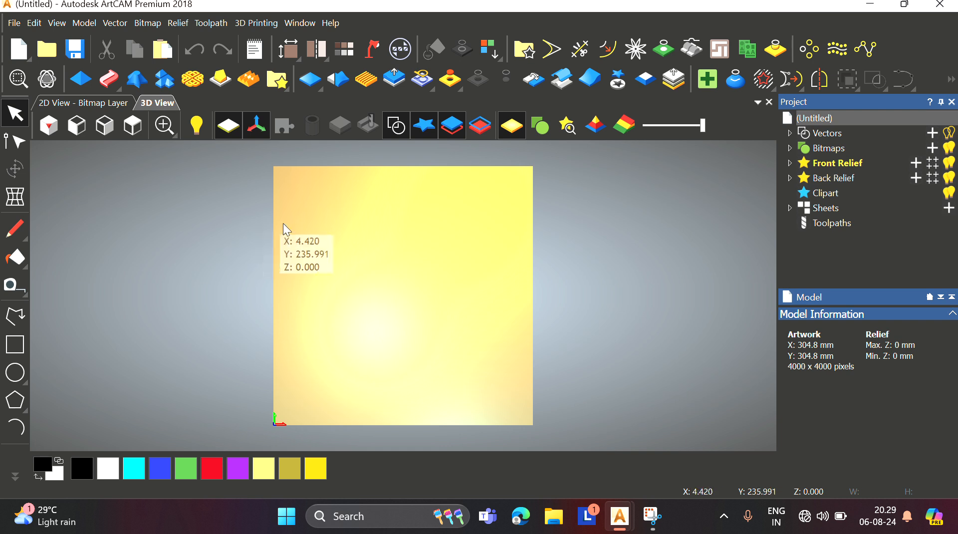
# Step: Draw a smooth polyline curve about 122 mm tall, rising from the model centre toward the top
pyautogui.click(23, 330)
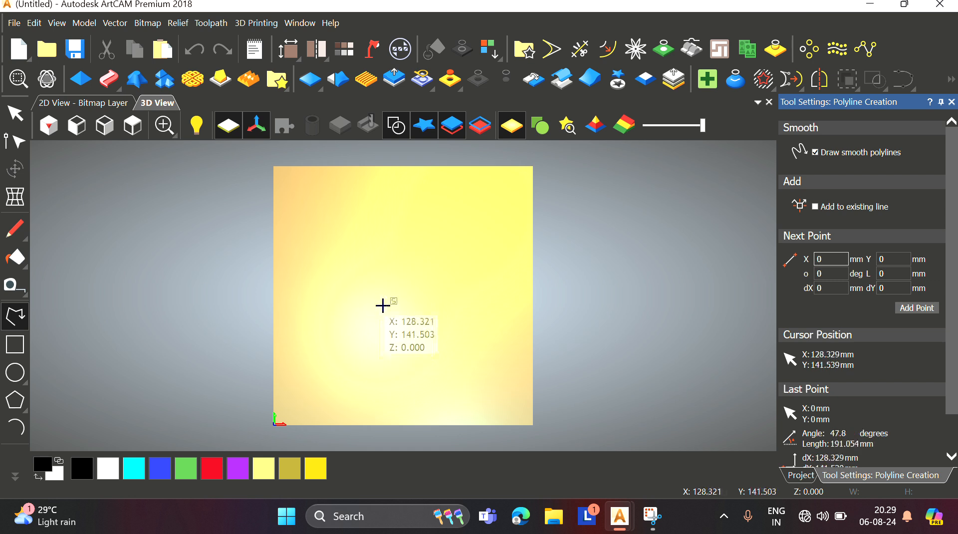
pyautogui.scroll(2, 384, 324)
pyautogui.scroll(-2, 385, 332)
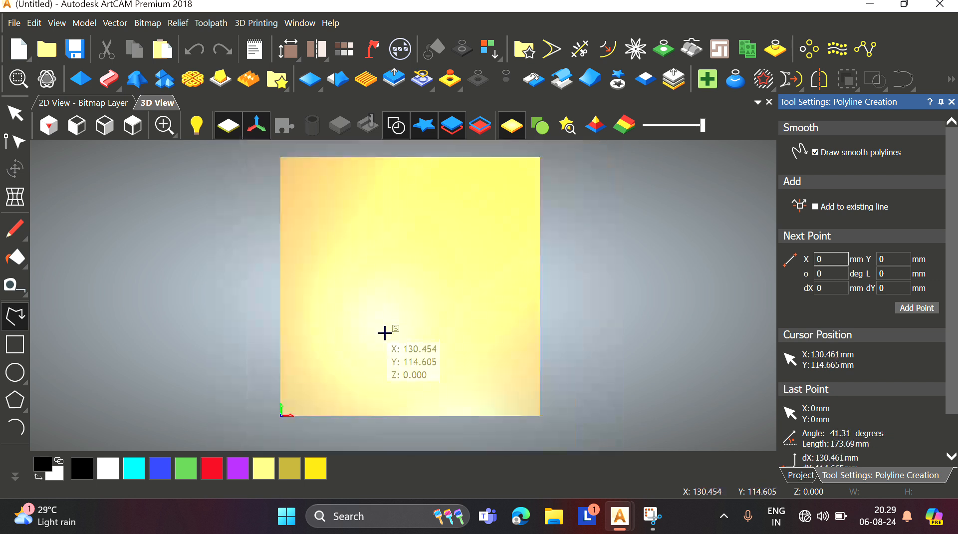
pyautogui.click(385, 320)
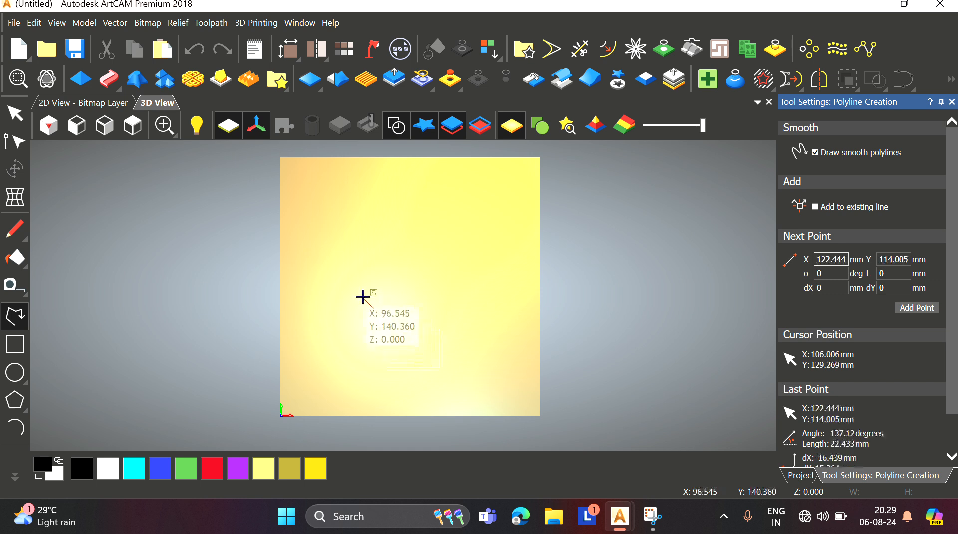
pyautogui.click(362, 293)
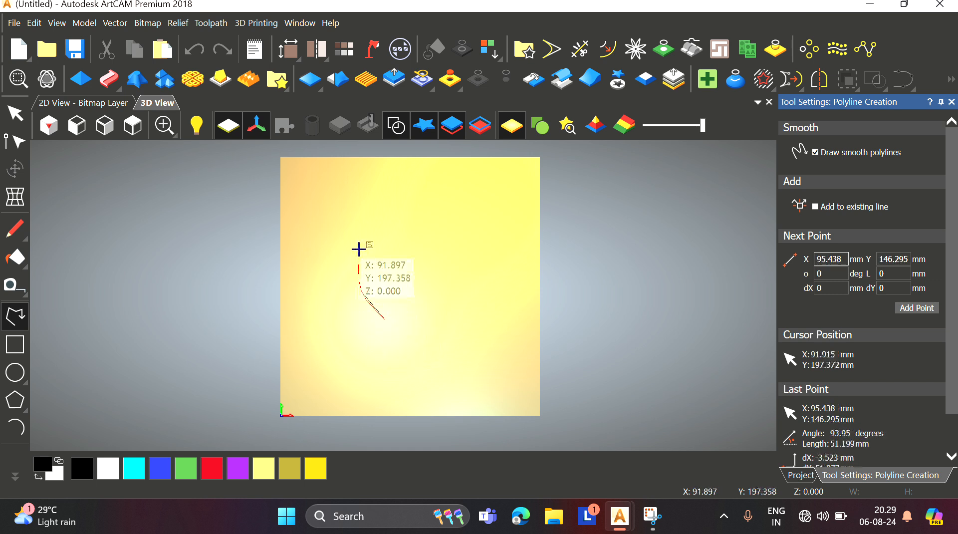
pyautogui.click(372, 225)
pyautogui.click(368, 218)
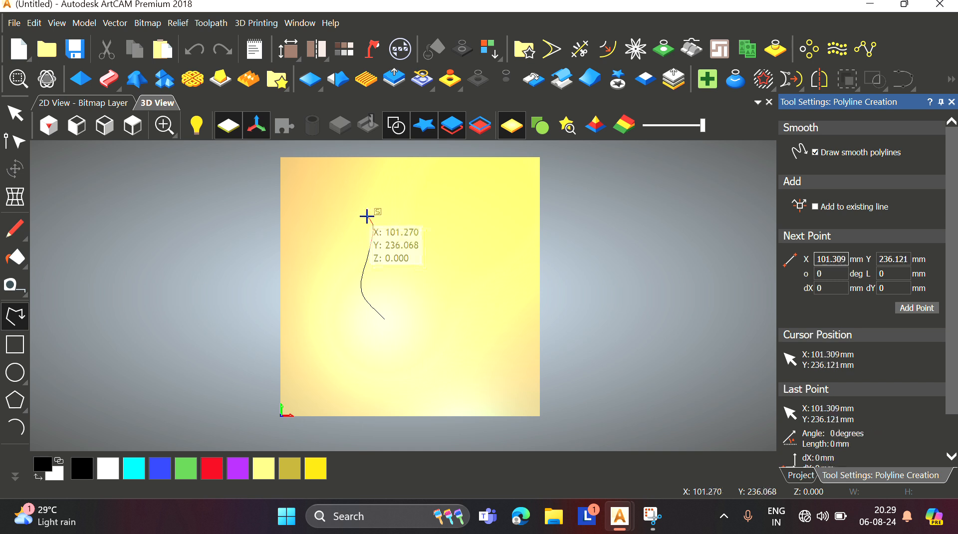
pyautogui.press('Escape')
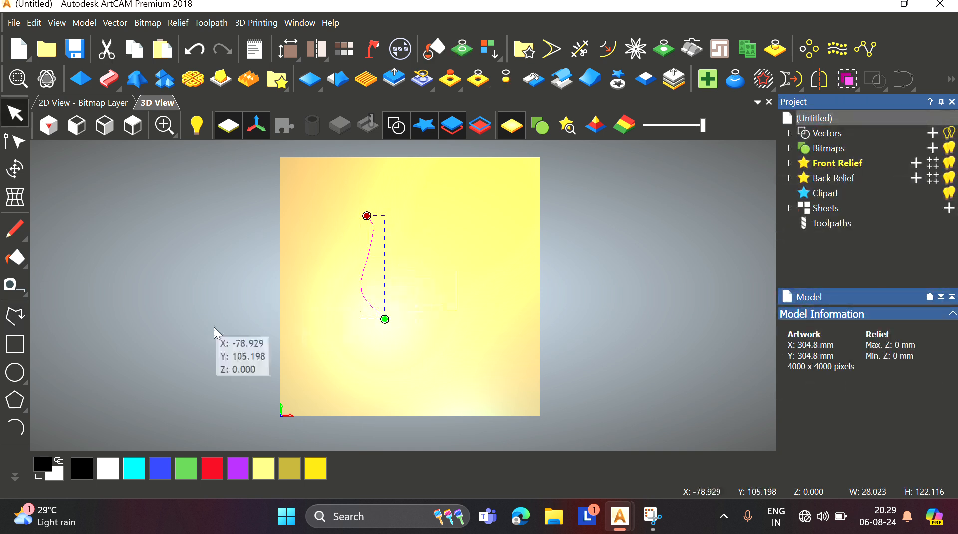
# Step: Draw a second smooth curve from the first curve's bottom end bulging right back to its top end, forming a leaf outline
pyautogui.click(15, 315)
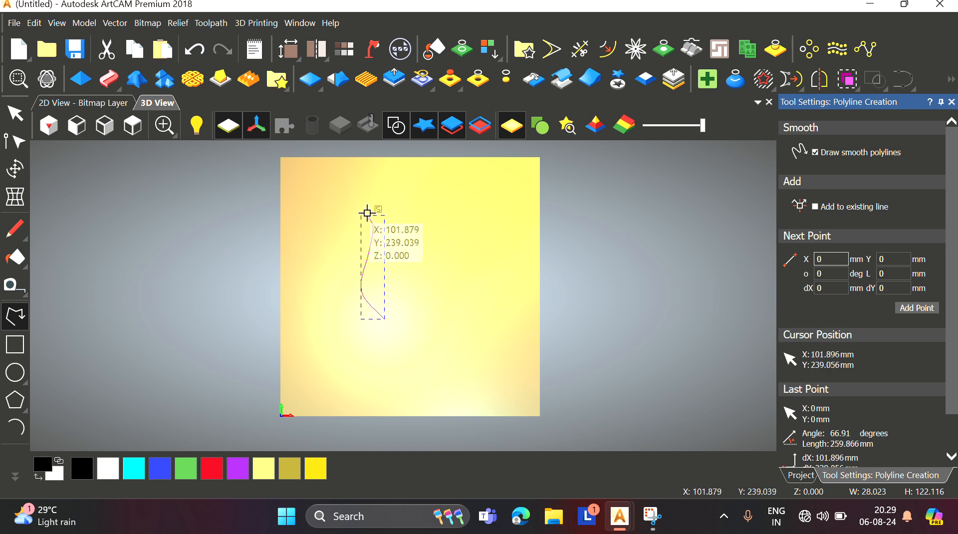
pyautogui.press('Escape')
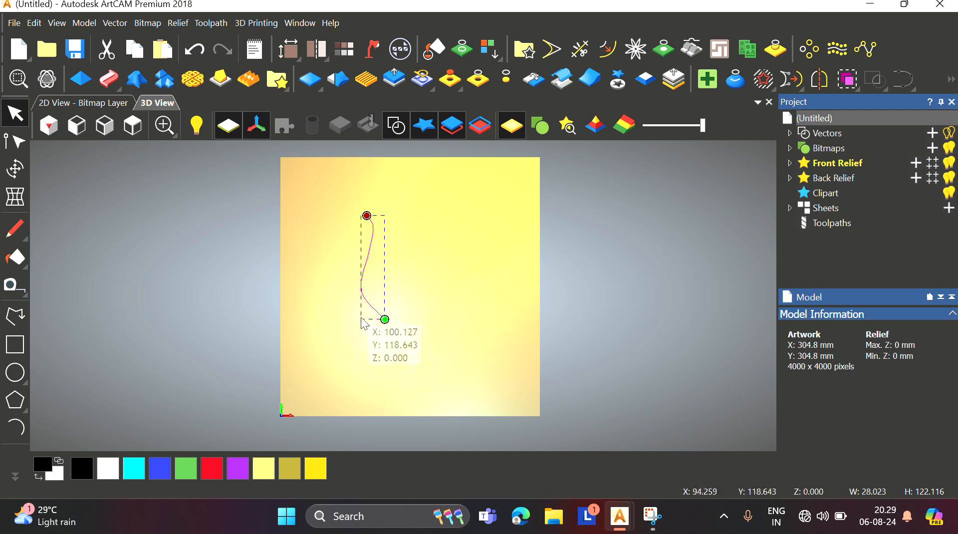
pyautogui.click(18, 317)
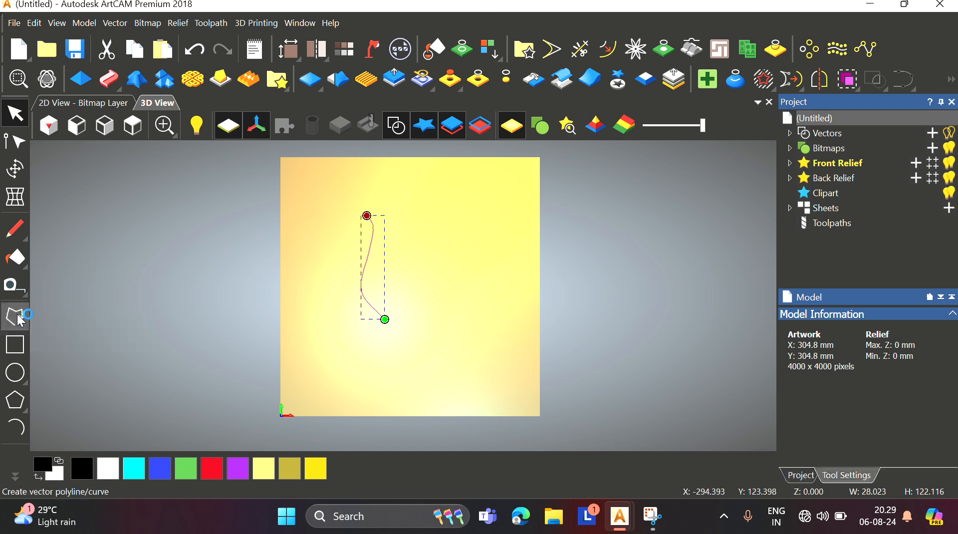
pyautogui.click(384, 320)
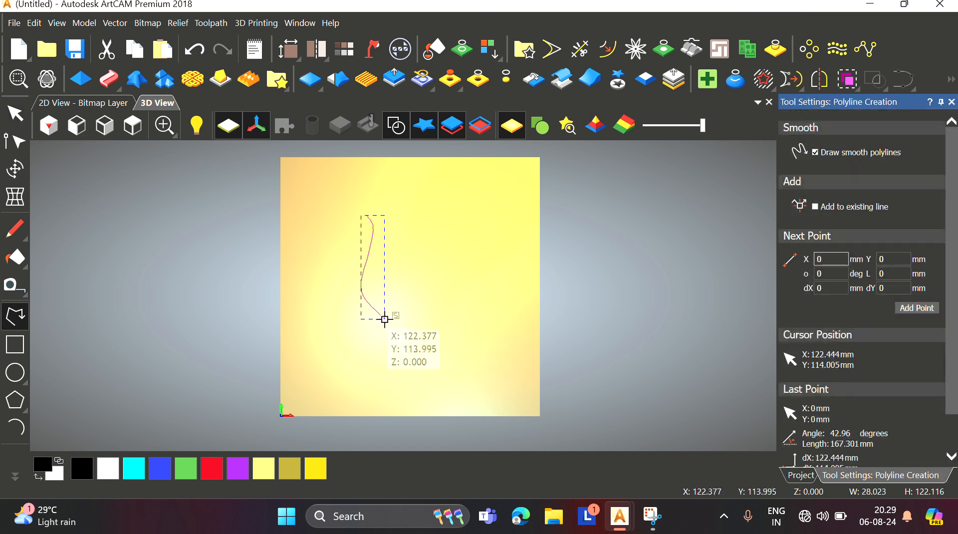
pyautogui.click(406, 290)
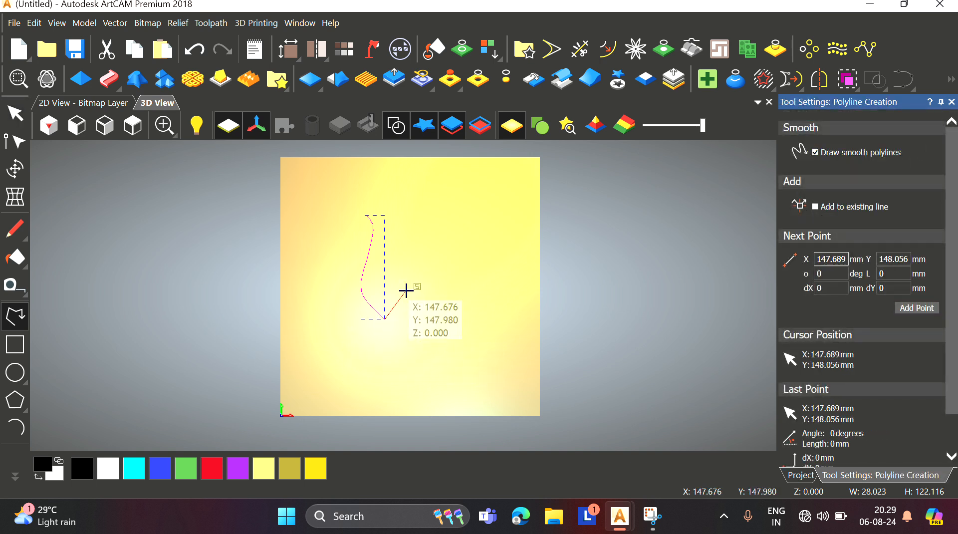
pyautogui.click(384, 218)
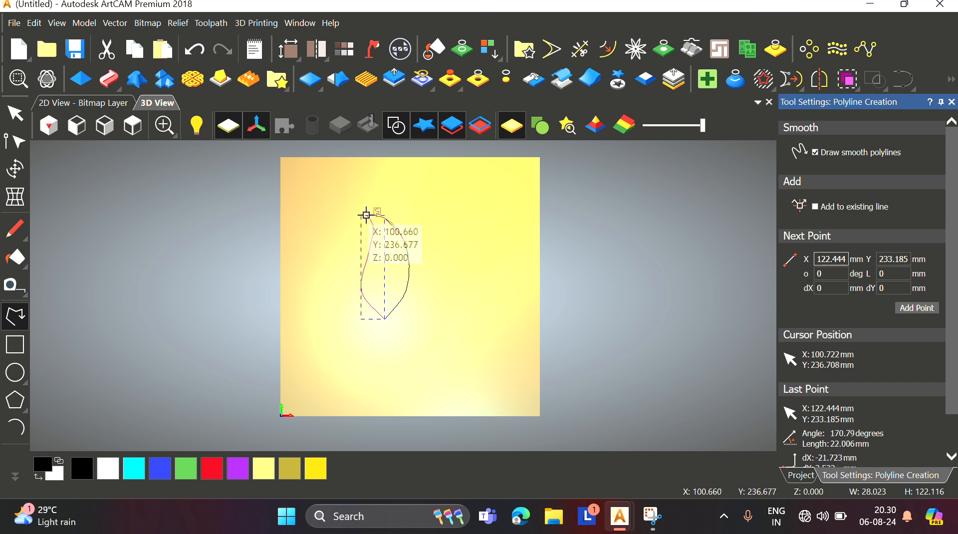
pyautogui.click(366, 215)
pyautogui.press('Escape')
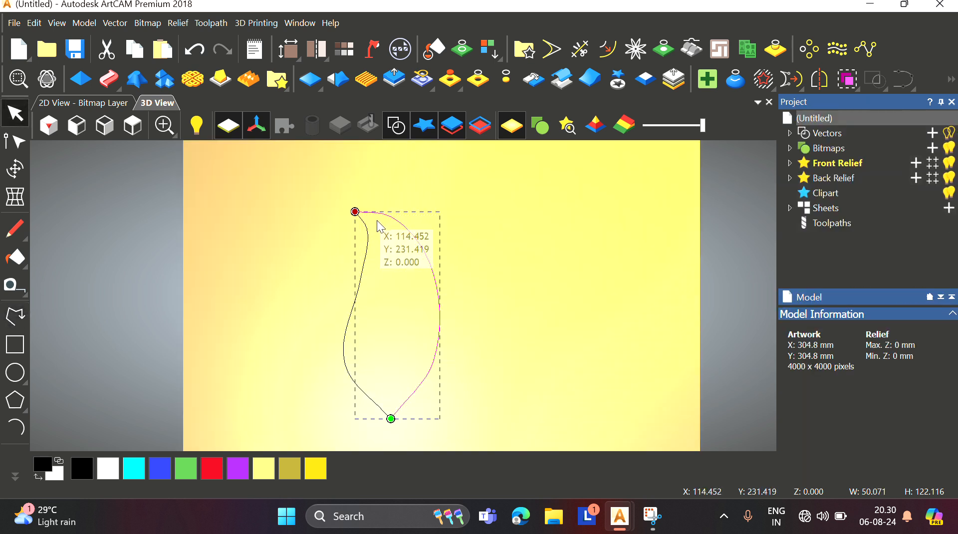
# Step: Edit the nodes of the left curve to refine its S-shaped profile
pyautogui.scroll(2, 384, 244)
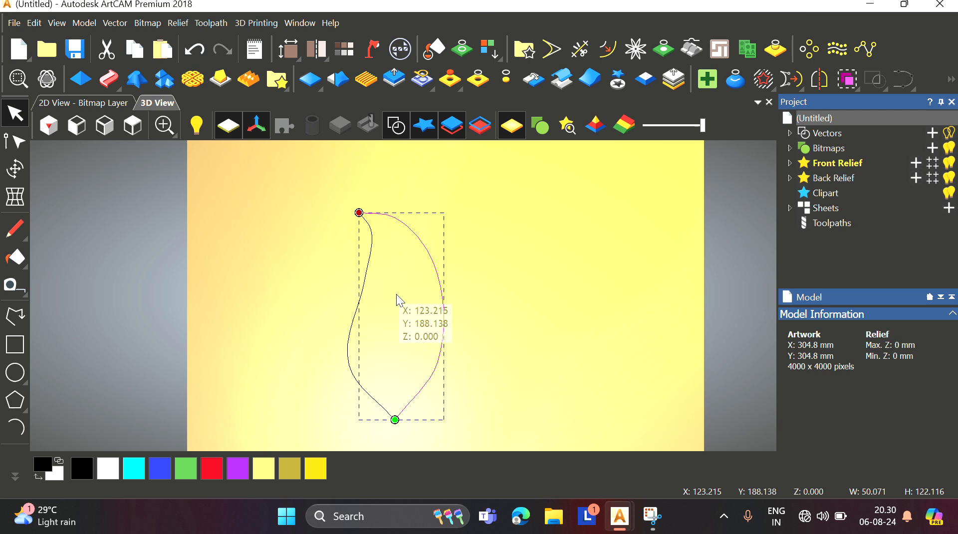
pyautogui.click(370, 252)
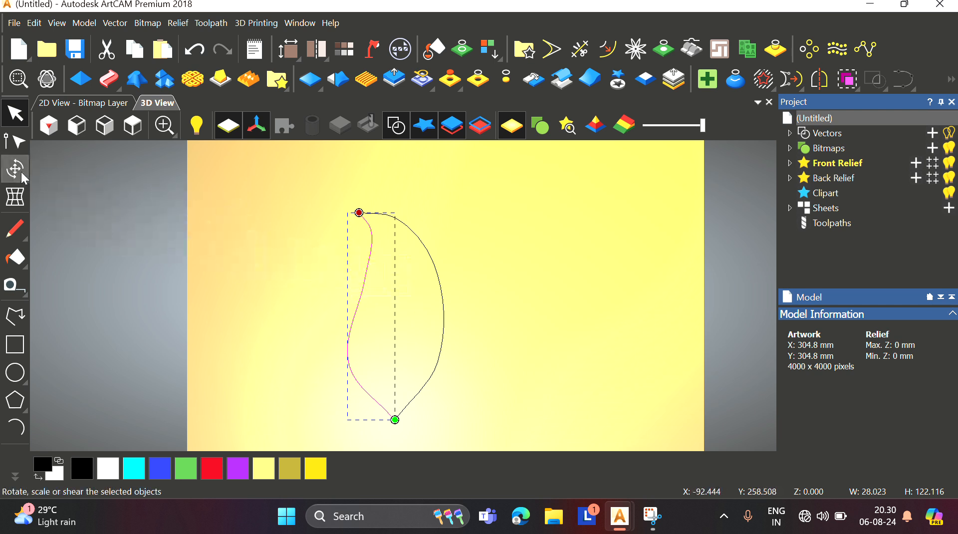
pyautogui.click(15, 141)
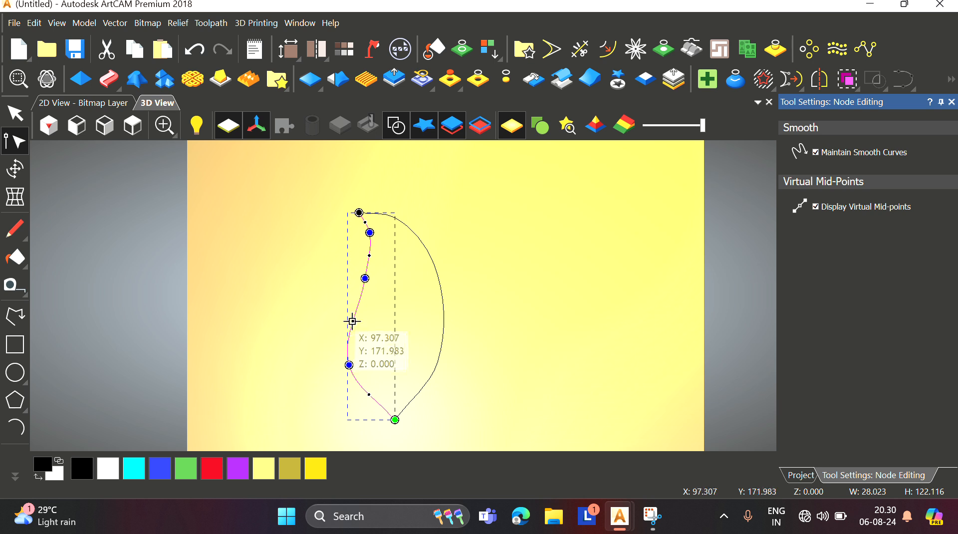
pyautogui.moveTo(353, 320); pyautogui.dragTo(348, 315)
pyautogui.moveTo(349, 365); pyautogui.dragTo(351, 375)
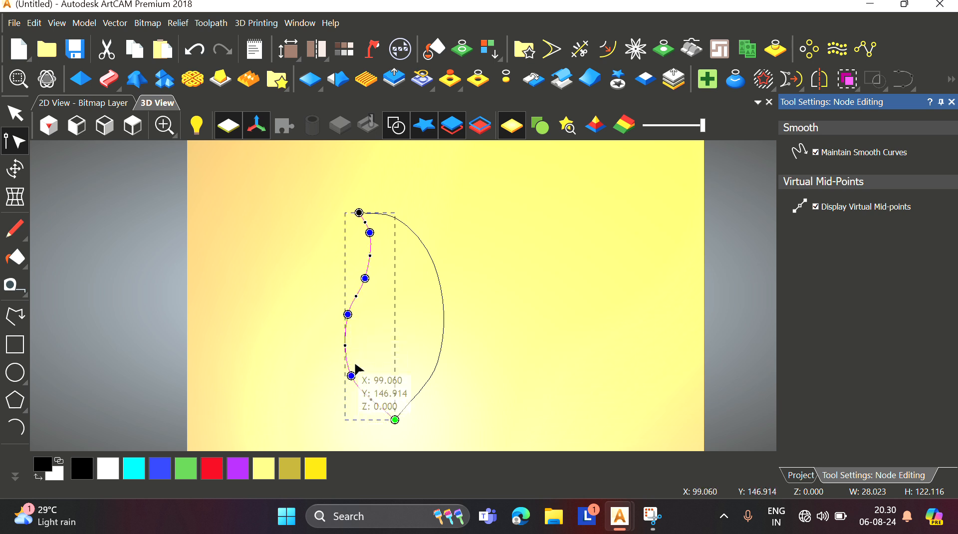
pyautogui.moveTo(349, 316); pyautogui.dragTo(346, 324)
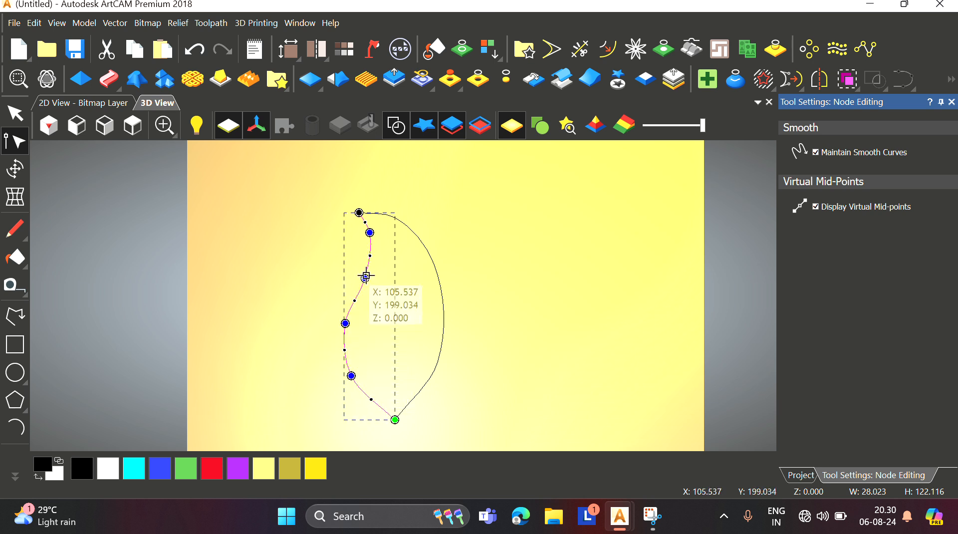
pyautogui.moveTo(366, 276); pyautogui.dragTo(367, 282)
# Step: Adjust the nodes of the right curve to smooth its outer bulge, then leave node editing
pyautogui.scroll(-1, 399, 300)
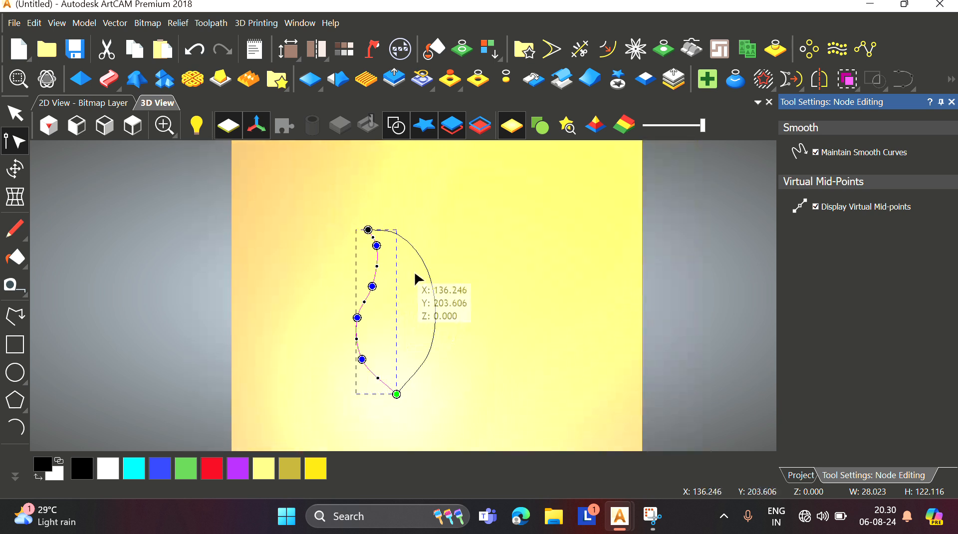
pyautogui.click(411, 249)
pyautogui.scroll(2, 396, 234)
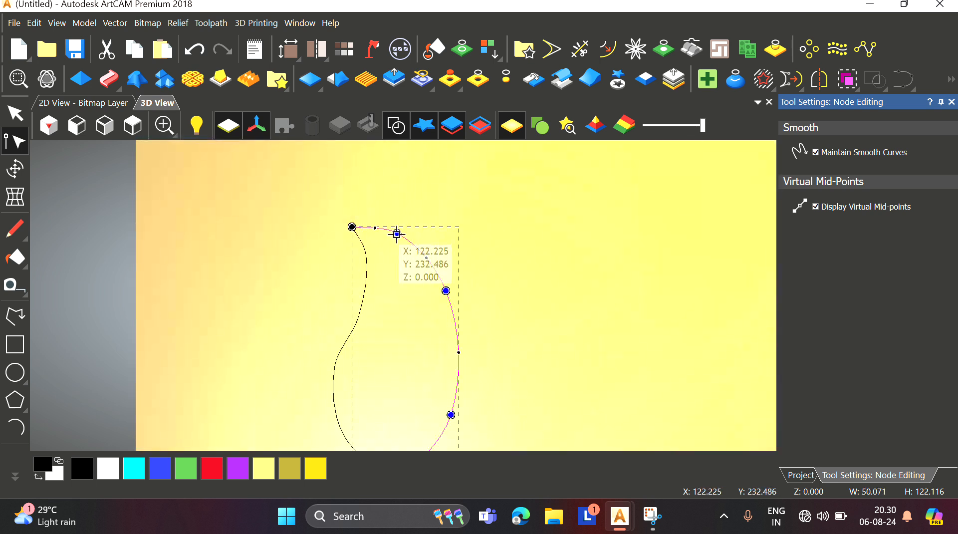
pyautogui.moveTo(398, 235); pyautogui.dragTo(407, 235)
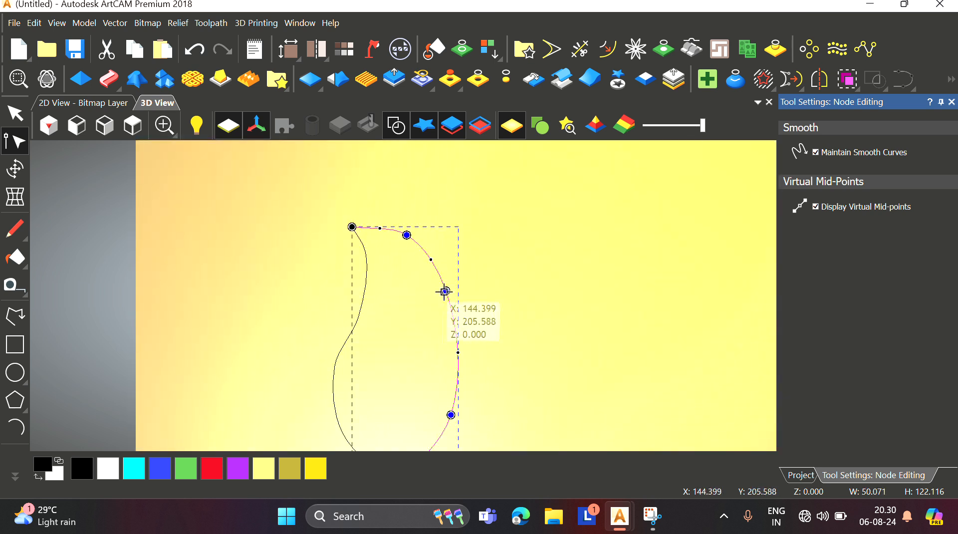
pyautogui.moveTo(445, 291); pyautogui.dragTo(450, 296)
pyautogui.scroll(-1, 445, 406)
pyautogui.scroll(3, 442, 407)
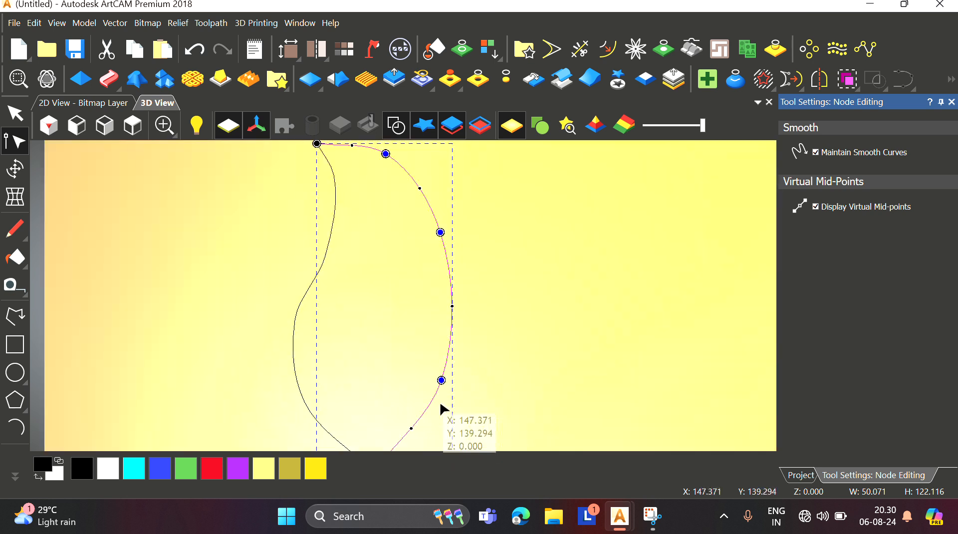
pyautogui.scroll(-2, 406, 432)
pyautogui.moveTo(404, 384); pyautogui.dragTo(403, 388)
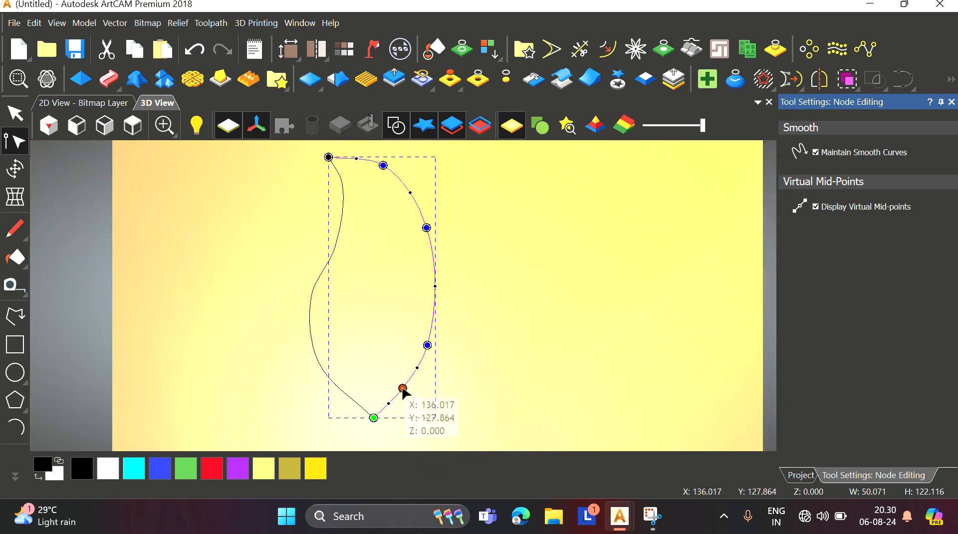
pyautogui.moveTo(428, 344); pyautogui.dragTo(430, 325)
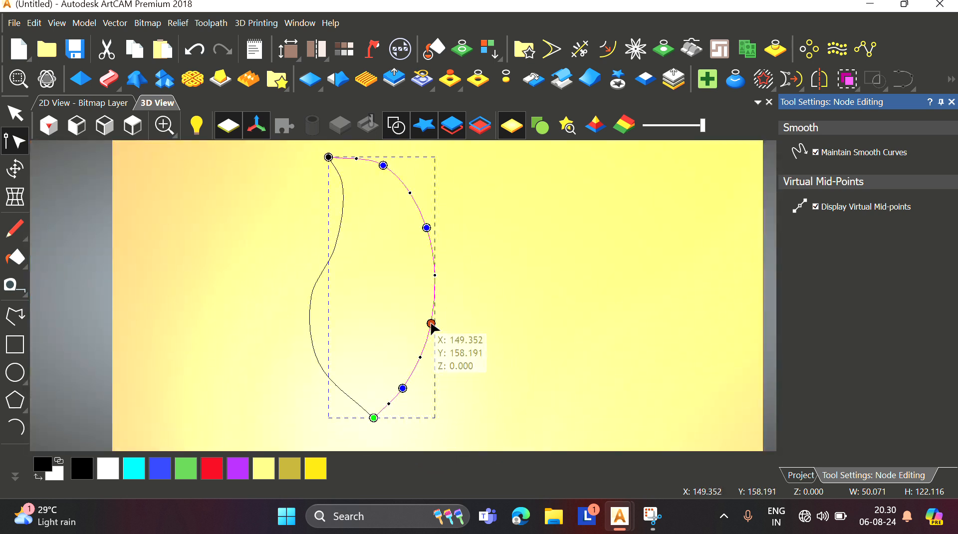
pyautogui.click(459, 324)
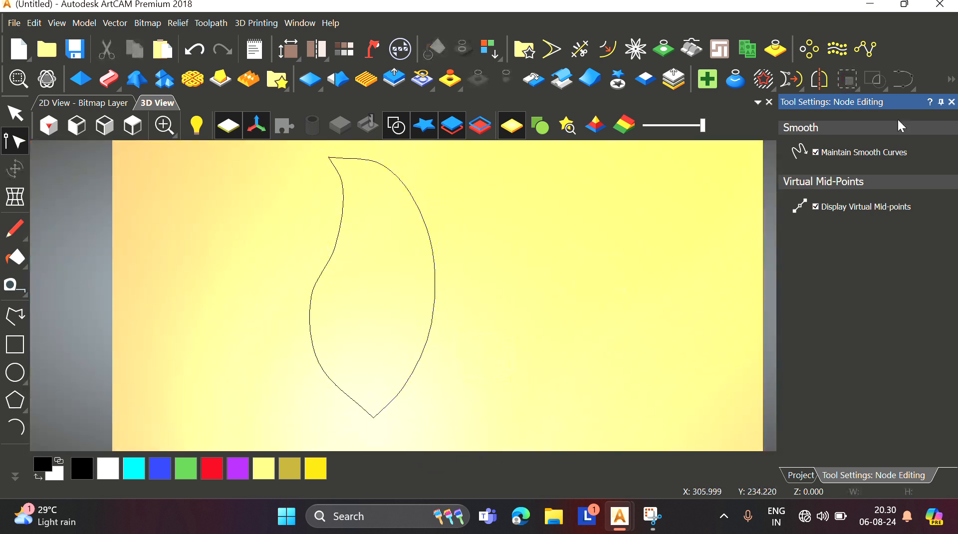
pyautogui.click(951, 103)
# Step: Select the right-hand curve of the leaf and reverse its vector direction
pyautogui.click(437, 282)
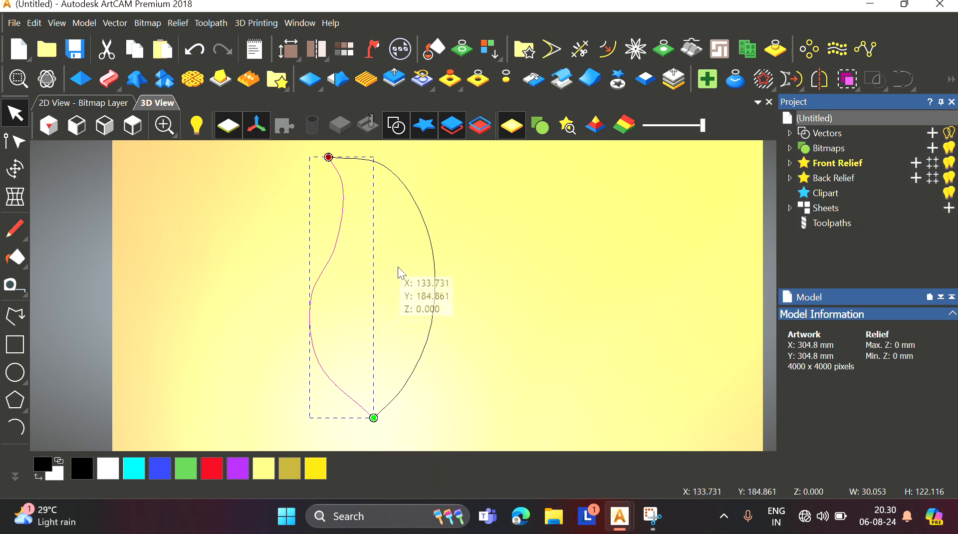
pyautogui.click(394, 397)
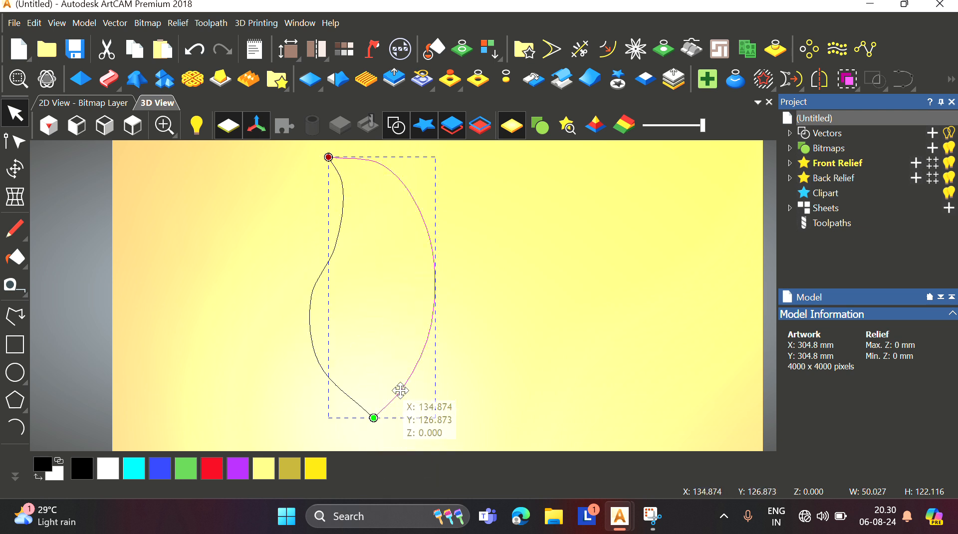
pyautogui.rightClick(495, 296)
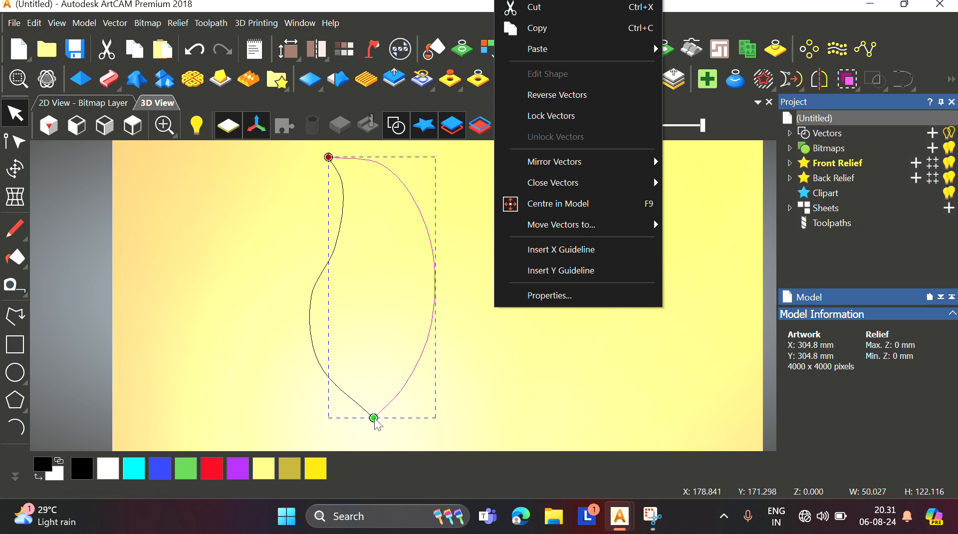
pyautogui.click(563, 96)
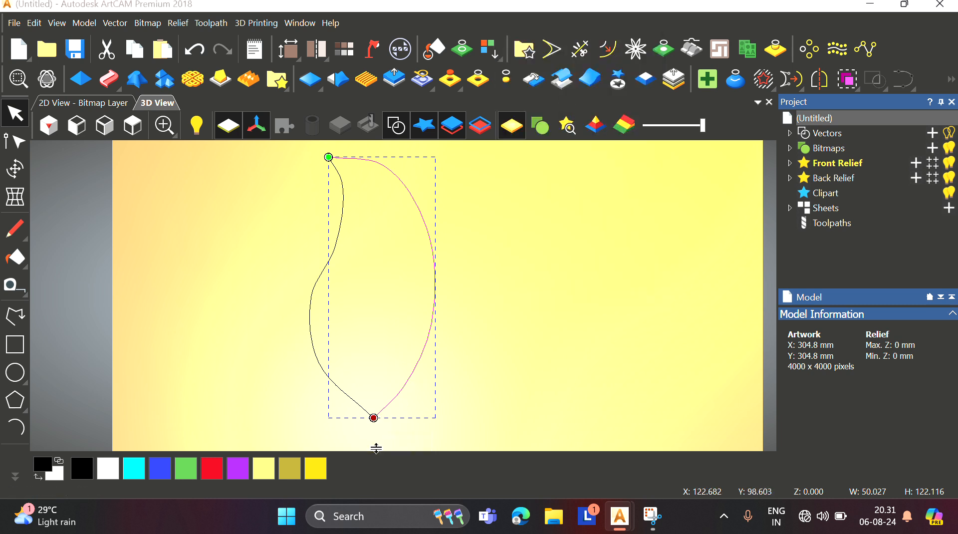
pyautogui.rightClick(562, 289)
pyautogui.click(424, 267)
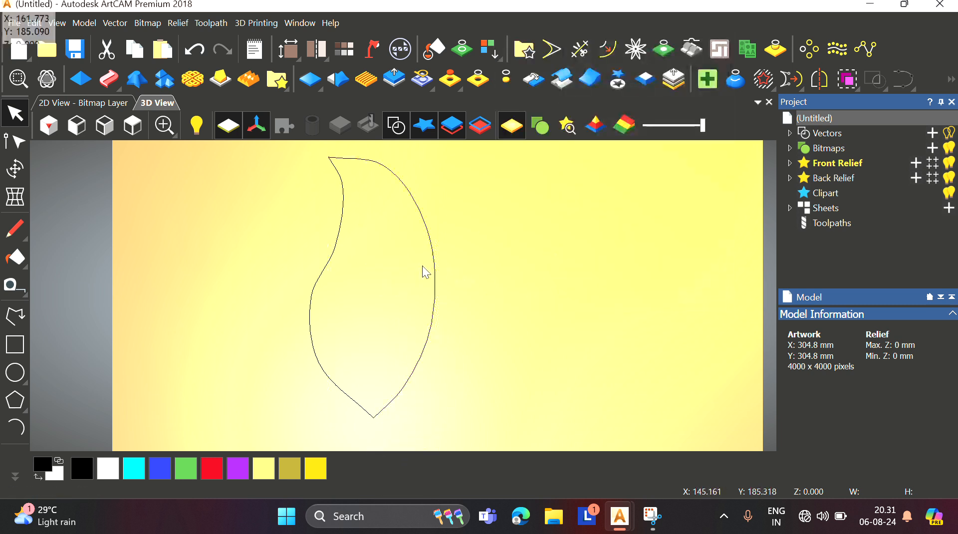
# Step: Select the leaf curves again and reverse the vector direction once more
pyautogui.click(341, 241)
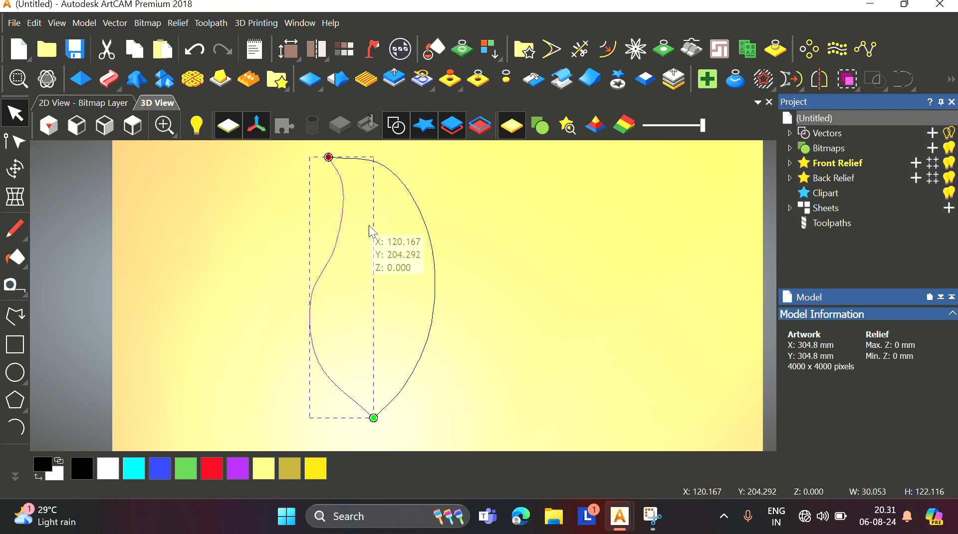
pyautogui.click(428, 237)
pyautogui.rightClick(389, 248)
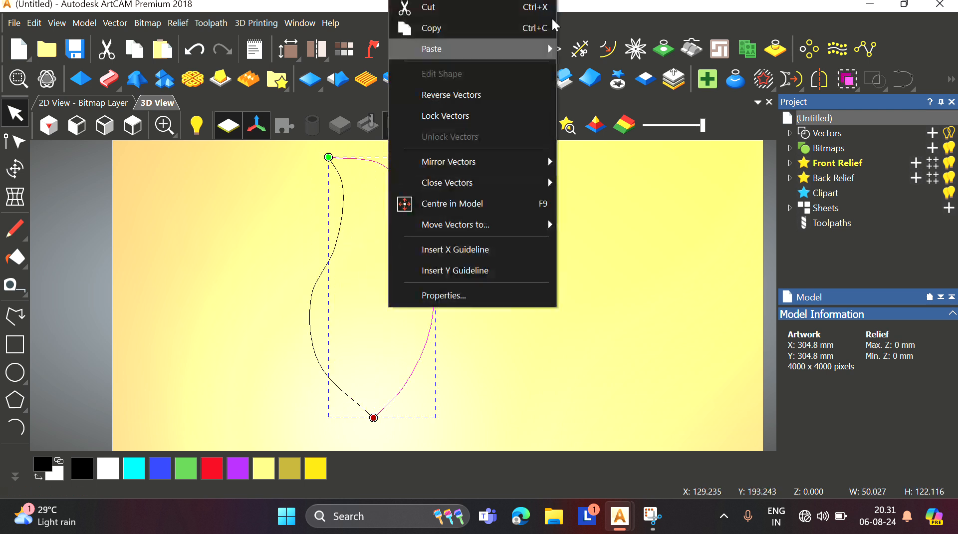
pyautogui.click(458, 94)
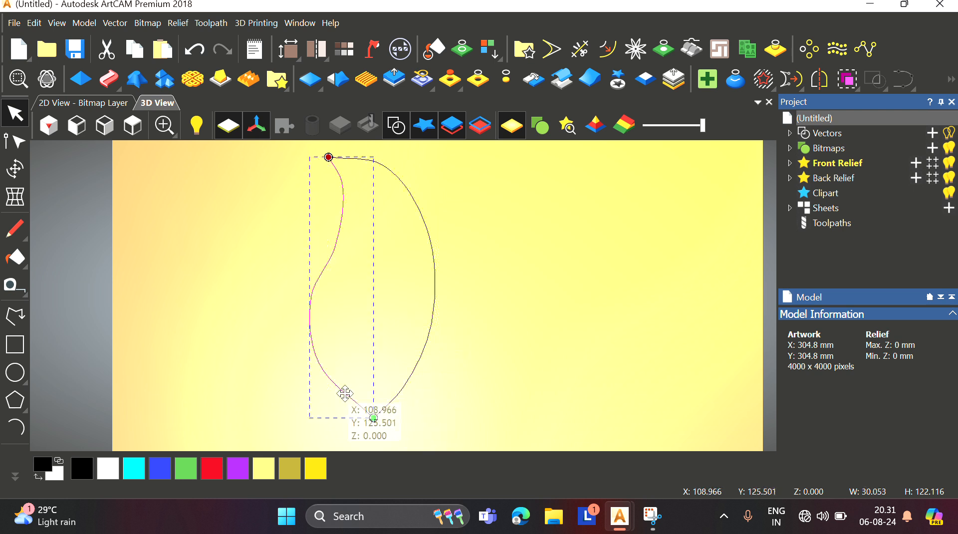
pyautogui.click(525, 296)
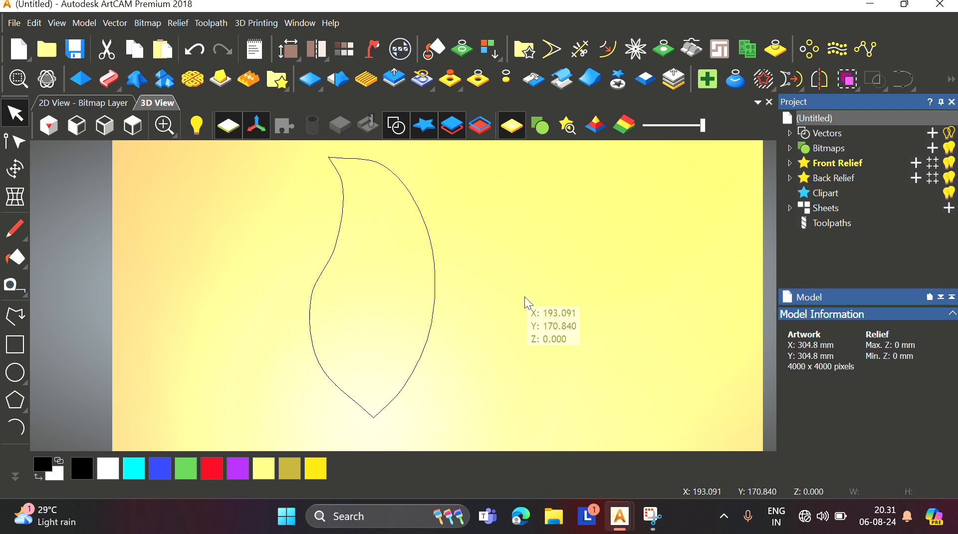
# Step: Edit the nodes of the left curve, nudging several control points to reshape its S-curve
pyautogui.click(344, 205)
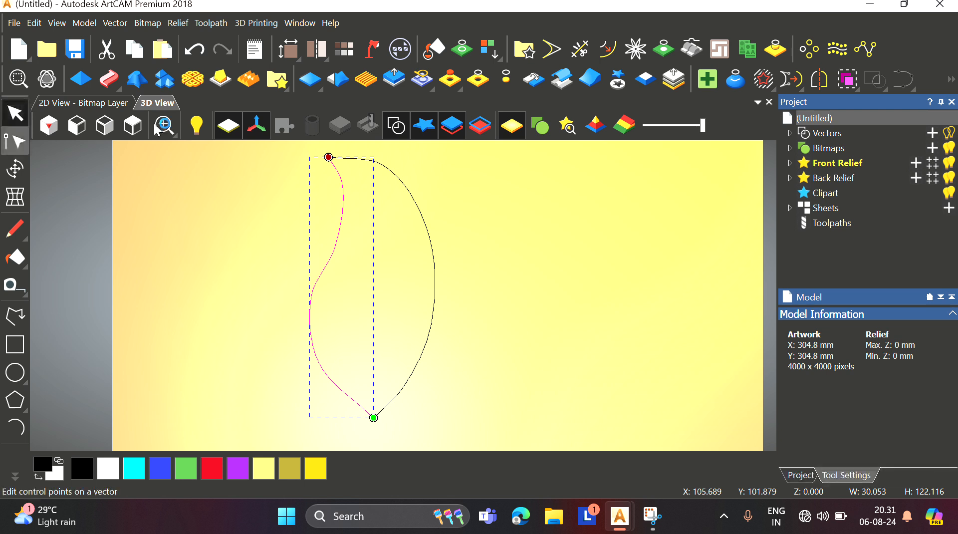
pyautogui.press('n')
pyautogui.scroll(2, 342, 184)
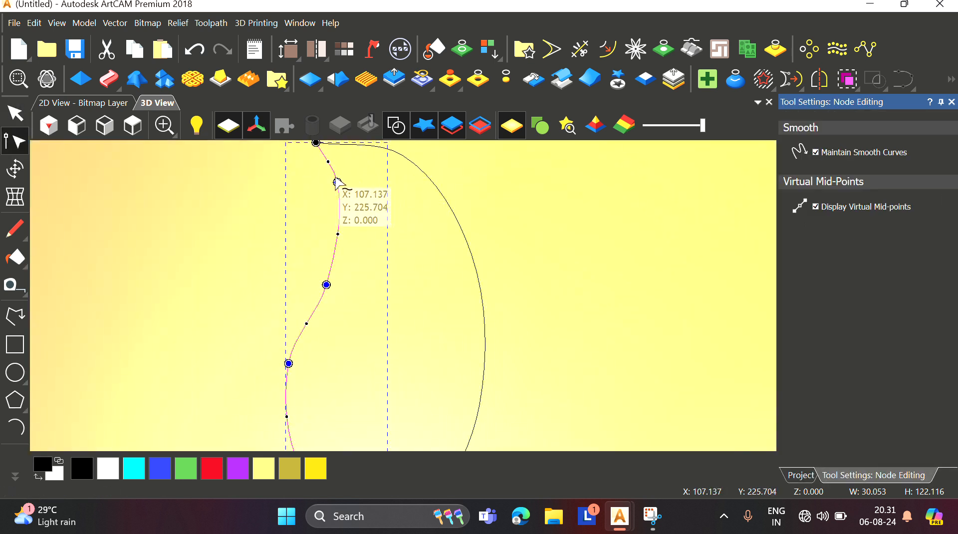
pyautogui.moveTo(337, 182); pyautogui.dragTo(331, 193)
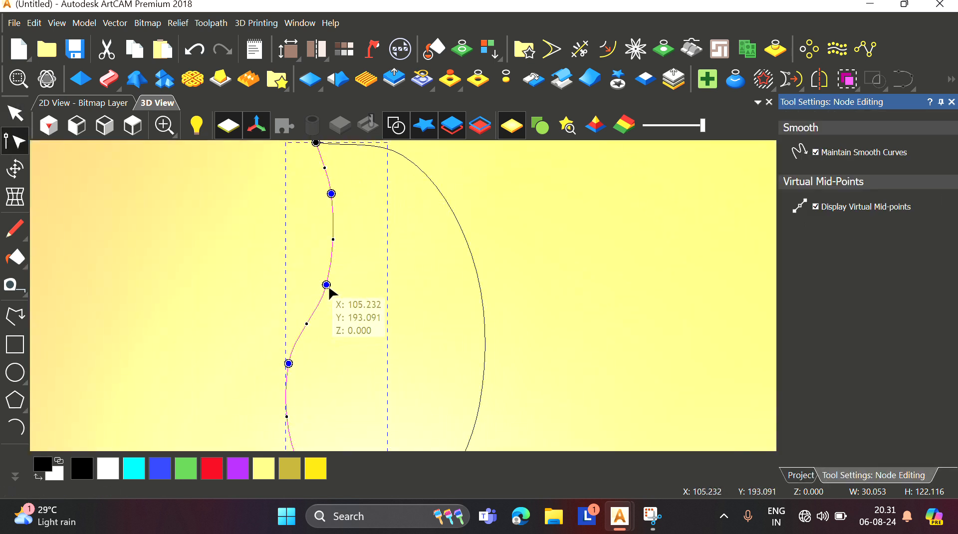
pyautogui.moveTo(327, 285); pyautogui.dragTo(321, 293)
pyautogui.scroll(-3, 338, 379)
pyautogui.scroll(2, 367, 349)
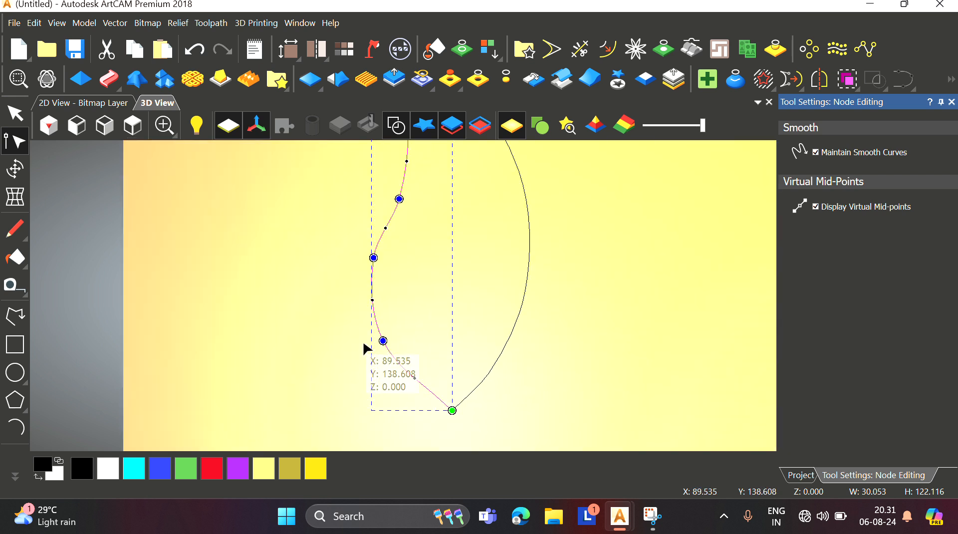
pyautogui.moveTo(383, 342); pyautogui.dragTo(393, 362)
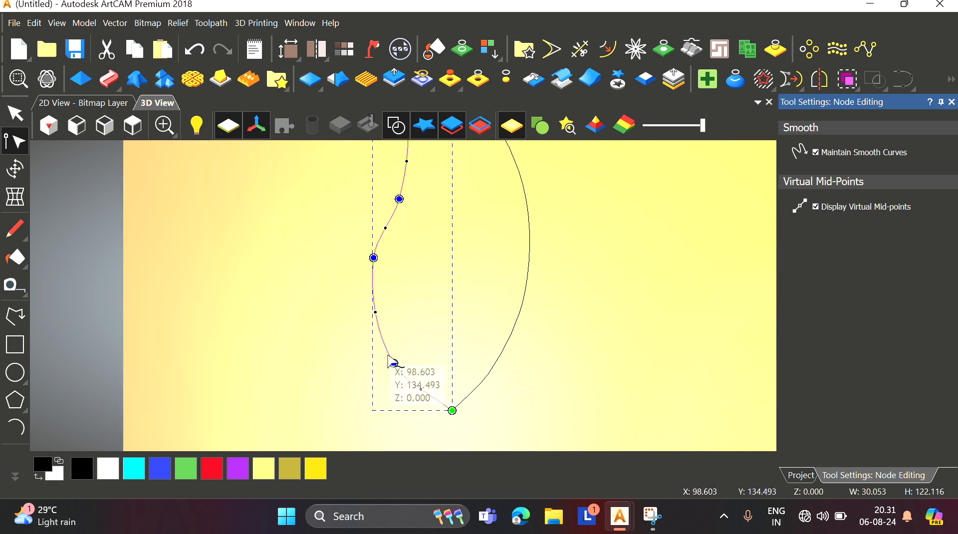
pyautogui.moveTo(375, 313); pyautogui.dragTo(372, 321)
pyautogui.scroll(-2, 399, 214)
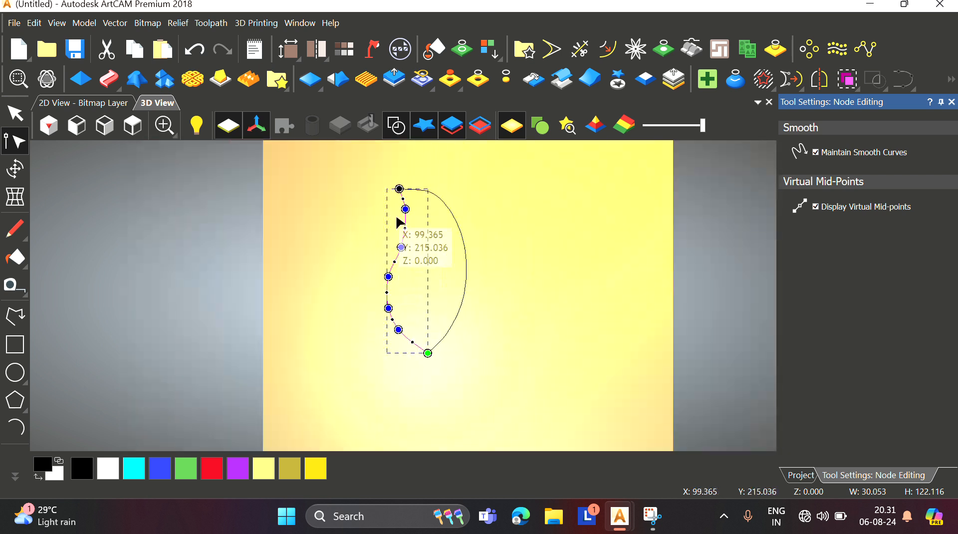
pyautogui.scroll(2, 405, 210)
pyautogui.moveTo(405, 210); pyautogui.dragTo(405, 215)
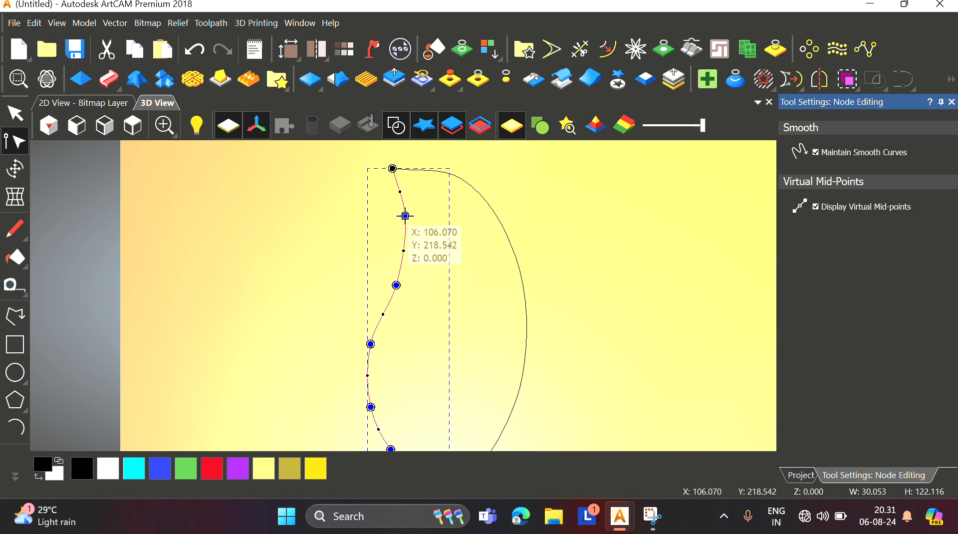
# Step: Move a node near the top of the right curve to round its upper bulge, then deselect
pyautogui.click(436, 171)
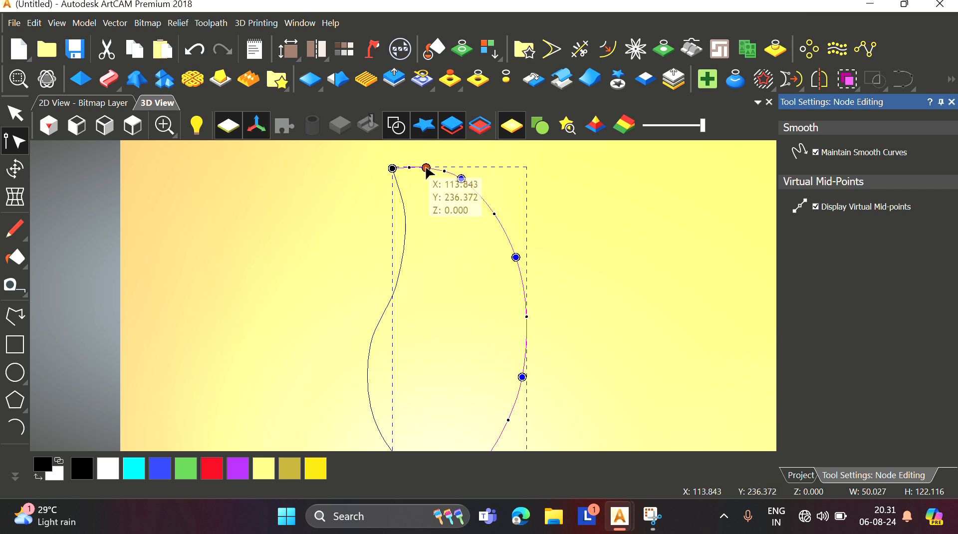
pyautogui.moveTo(462, 180); pyautogui.dragTo(483, 192)
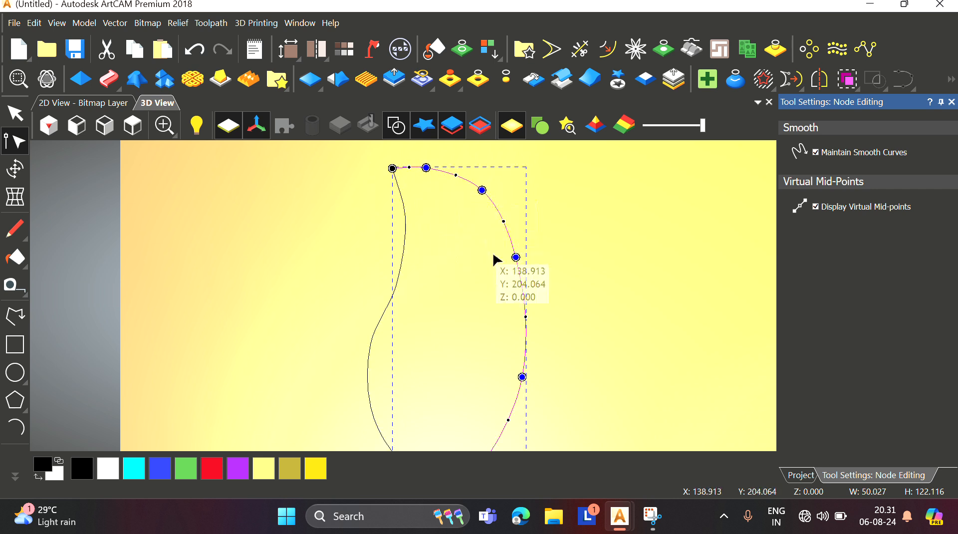
pyautogui.scroll(-2, 456, 356)
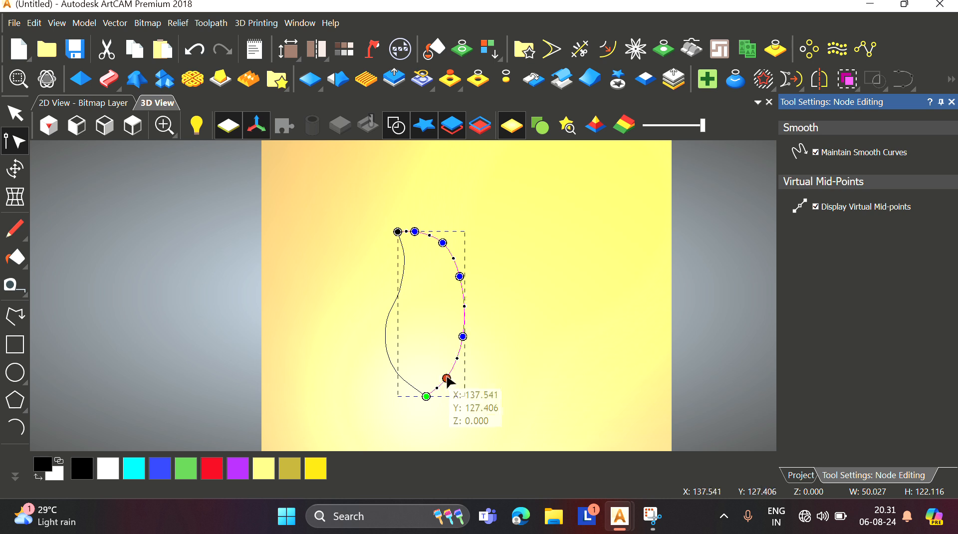
pyautogui.click(503, 339)
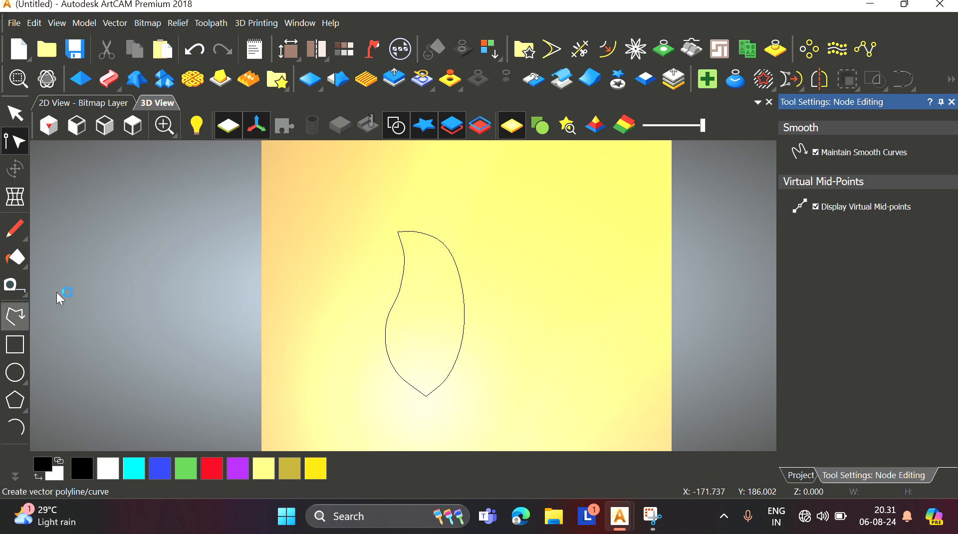
# Step: Draw a smooth polyline vein from the leaf's bottom tip up through the middle to its top point
pyautogui.click(15, 316)
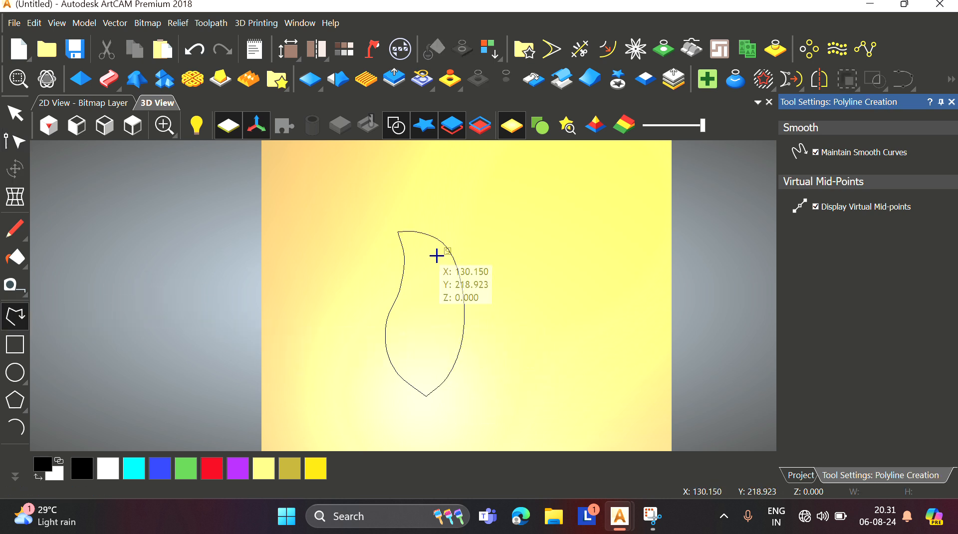
pyautogui.click(426, 395)
pyautogui.click(435, 280)
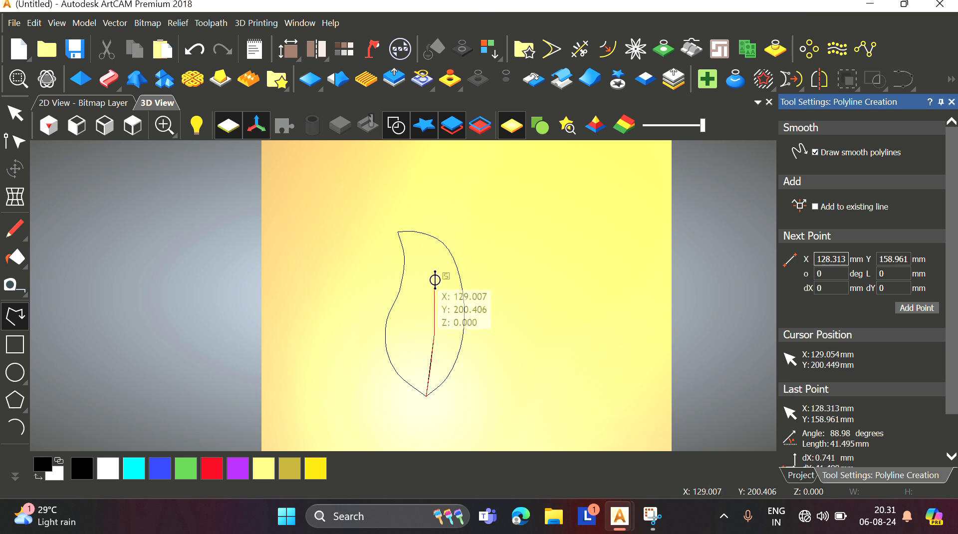
pyautogui.click(423, 251)
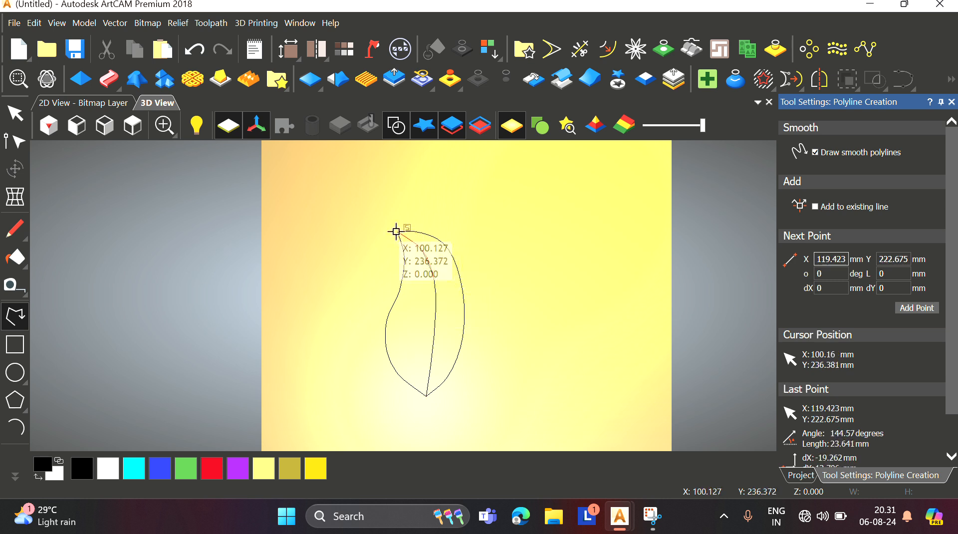
pyautogui.click(397, 232)
pyautogui.rightClick(397, 231)
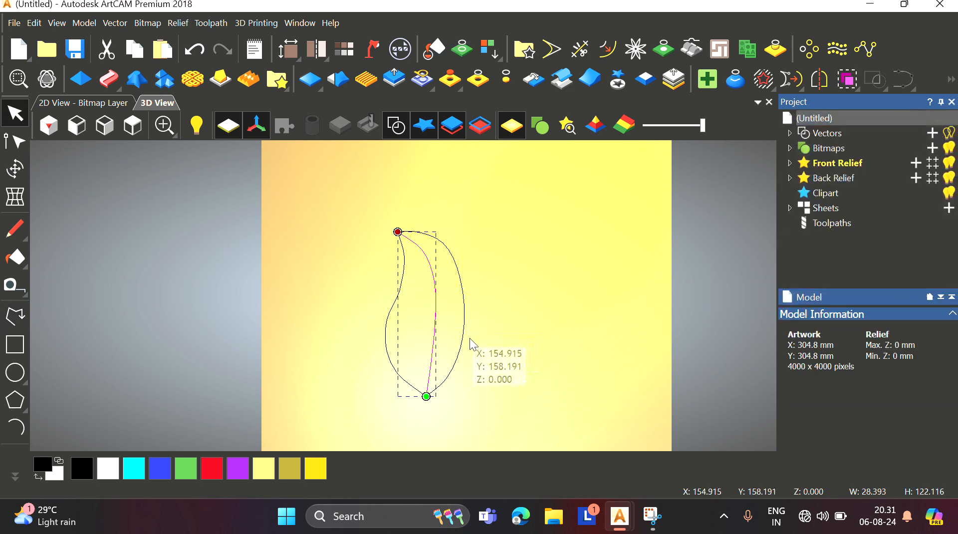
# Step: Draw small rectangles about 30 mm wide and 16 mm tall to the right of the leaf
pyautogui.scroll(4, 467, 329)
pyautogui.scroll(-3, 459, 323)
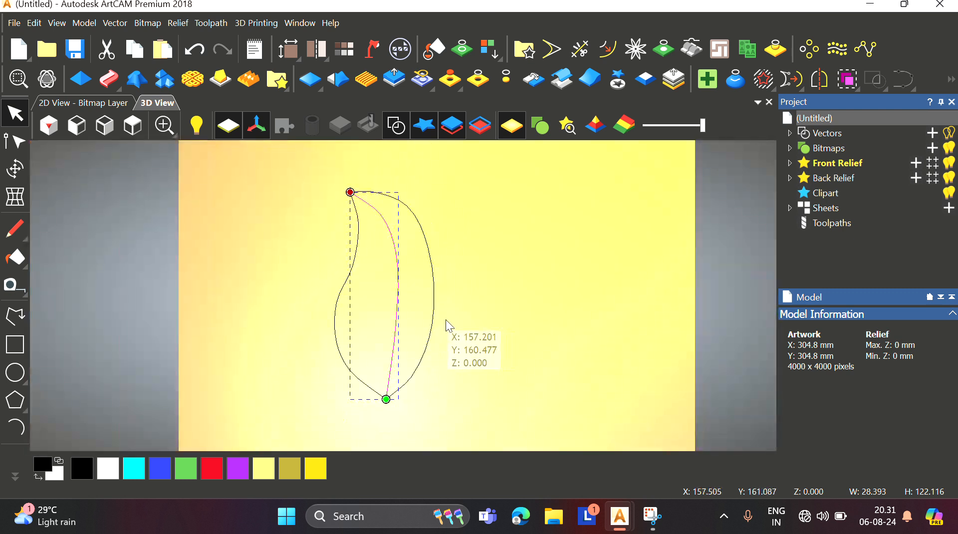
pyautogui.click(448, 319)
pyautogui.scroll(-1, 426, 350)
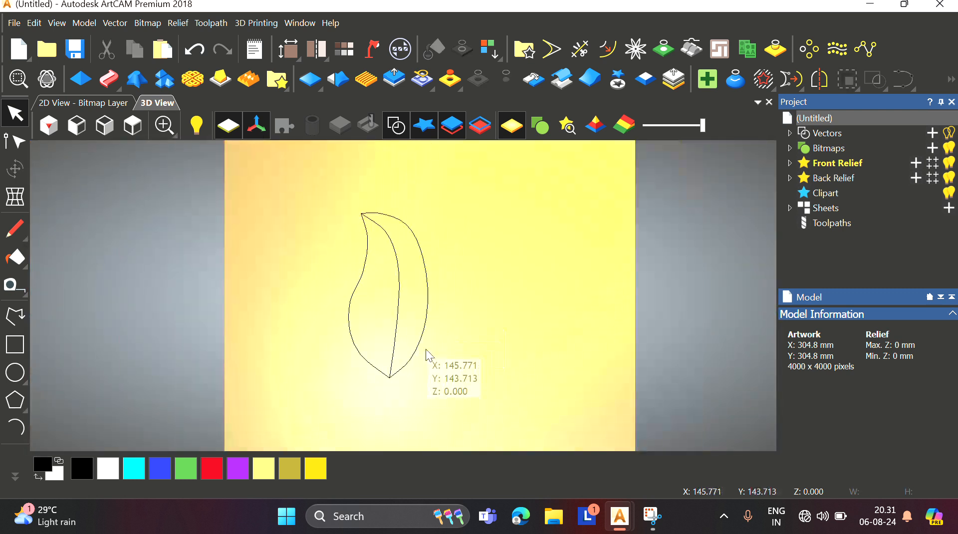
pyautogui.click(15, 344)
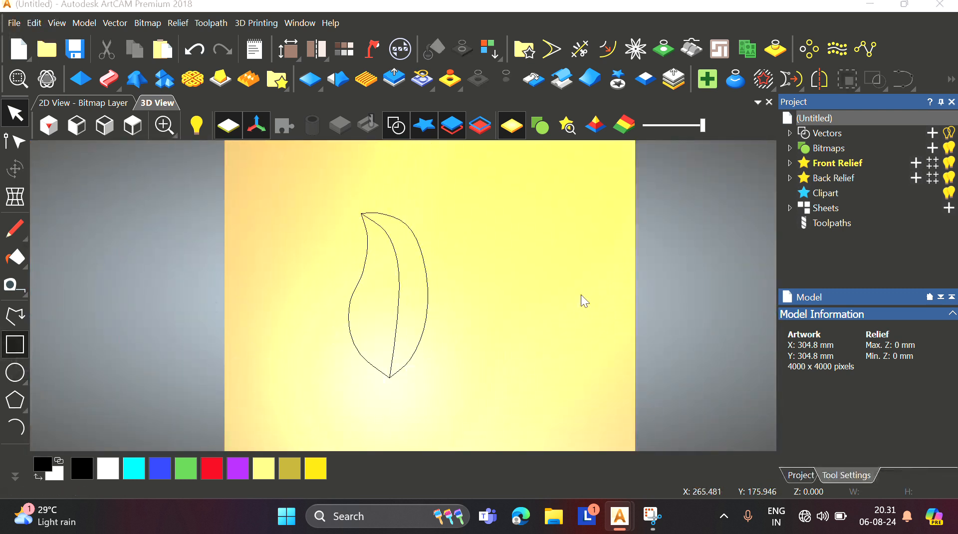
pyautogui.moveTo(456, 264); pyautogui.dragTo(521, 367)
pyautogui.moveTo(456, 229); pyautogui.dragTo(499, 250)
pyautogui.press('Escape')
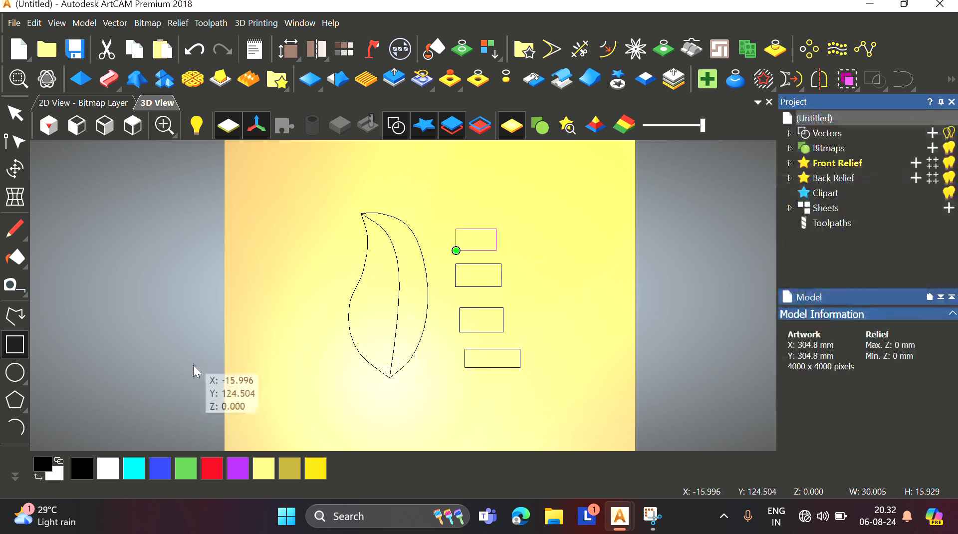
# Step: Draw two connected arcs inside the middle rectangle, forming a rising hump that trails off to the right
pyautogui.click(16, 430)
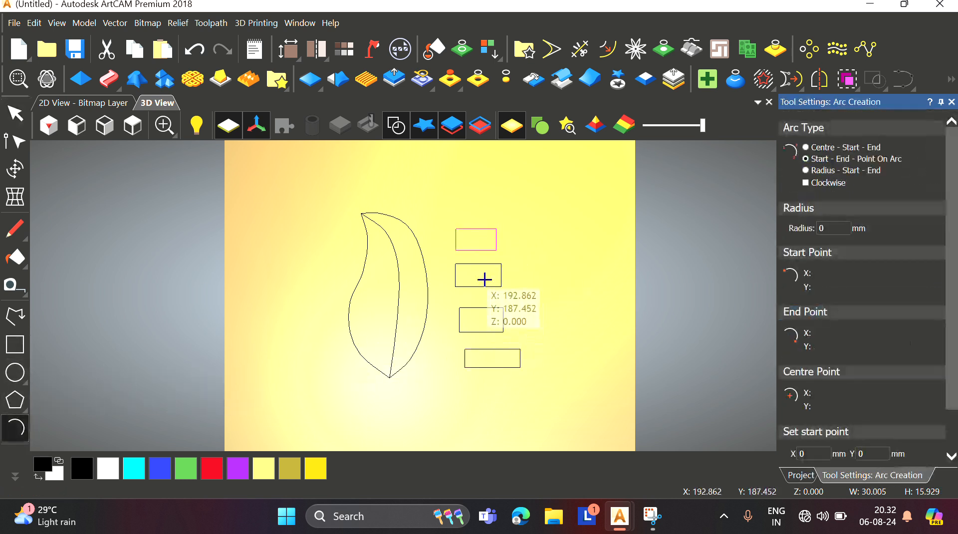
pyautogui.scroll(3, 479, 277)
pyautogui.click(423, 300)
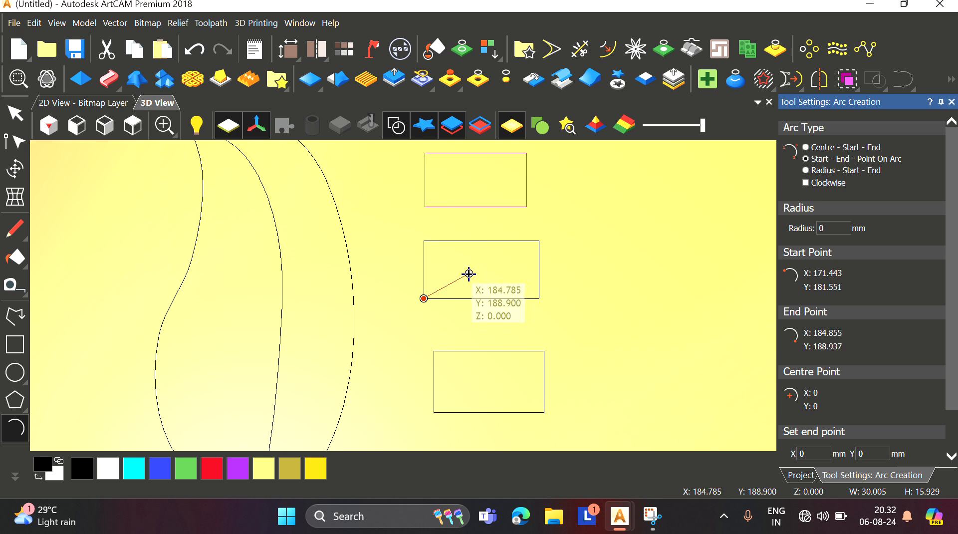
pyautogui.click(469, 273)
pyautogui.click(467, 273)
pyautogui.click(469, 274)
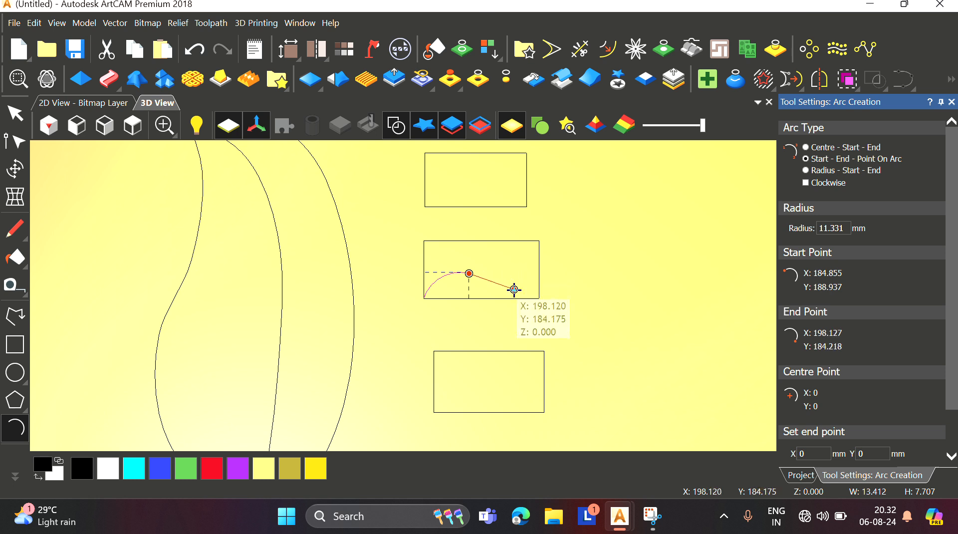
pyautogui.click(497, 288)
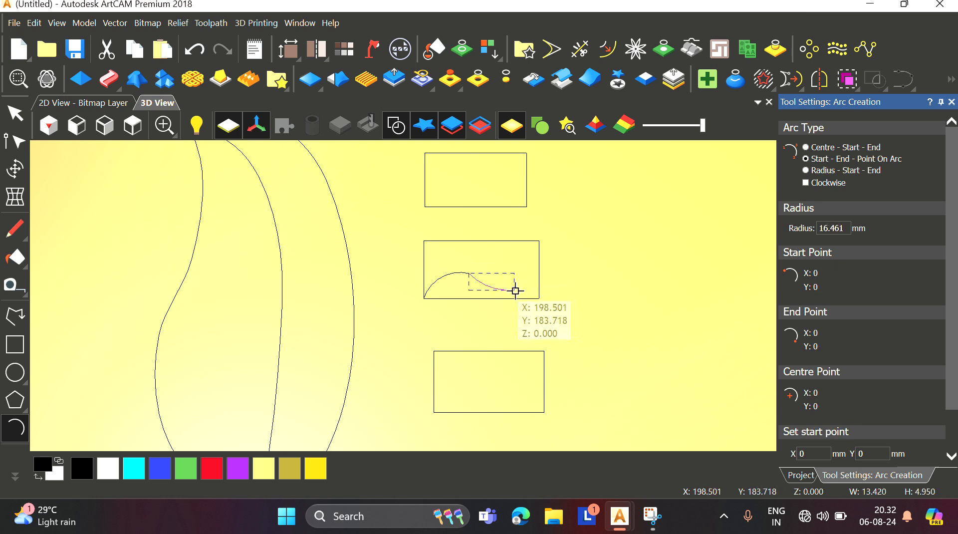
pyautogui.click(515, 290)
pyautogui.scroll(2, 517, 299)
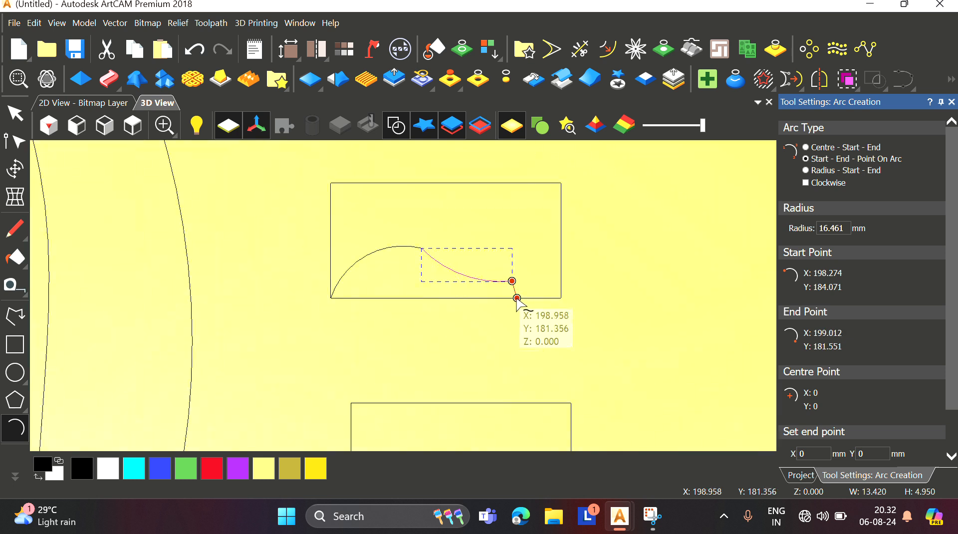
pyautogui.press('Escape')
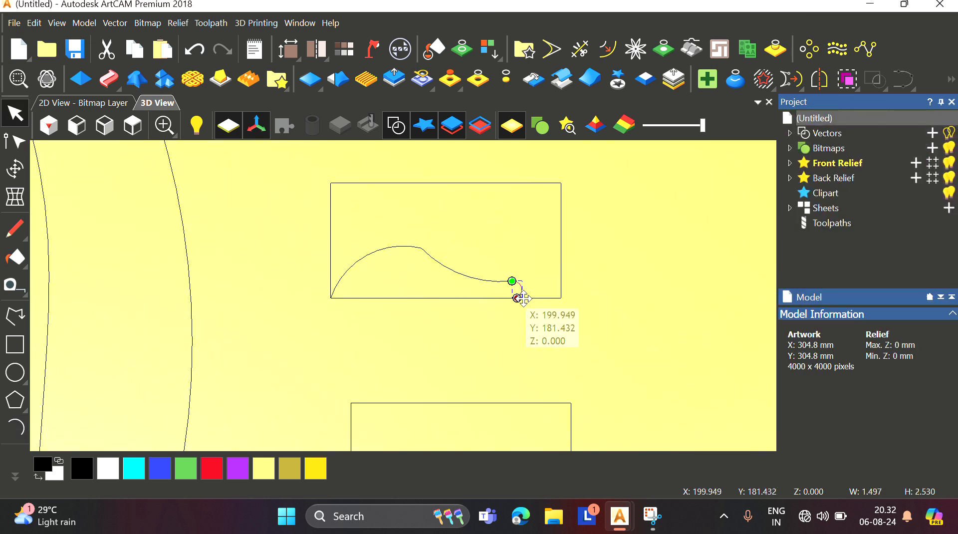
# Step: Extend the hump curve with a short polyline segment from its end down to the middle rectangle's bottom edge
pyautogui.click(527, 305)
pyautogui.click(15, 316)
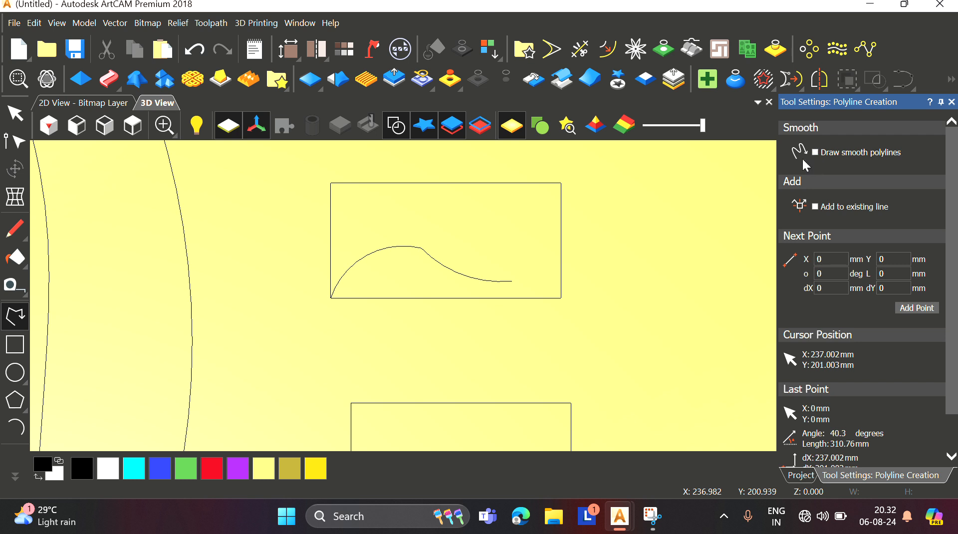
pyautogui.click(513, 281)
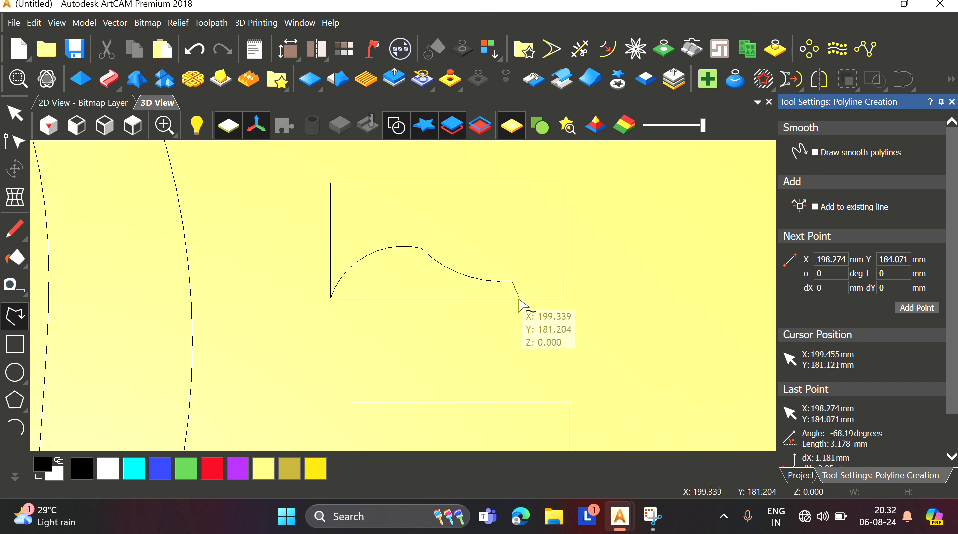
pyautogui.click(518, 300)
pyautogui.press('Escape')
# Step: Select the hump curve with its segment and mirror a copy to the right of the middle rectangle
pyautogui.moveTo(302, 222); pyautogui.dragTo(584, 351)
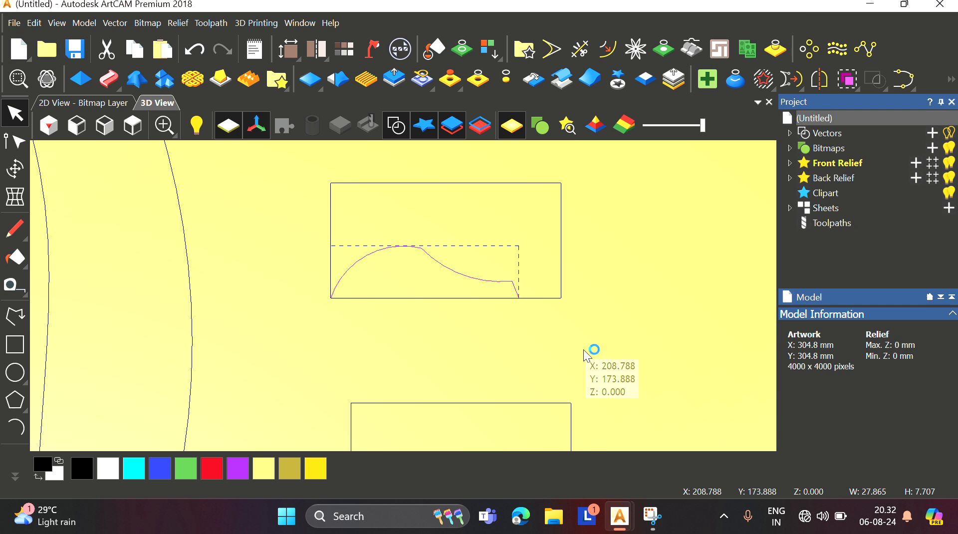
pyautogui.press('j')
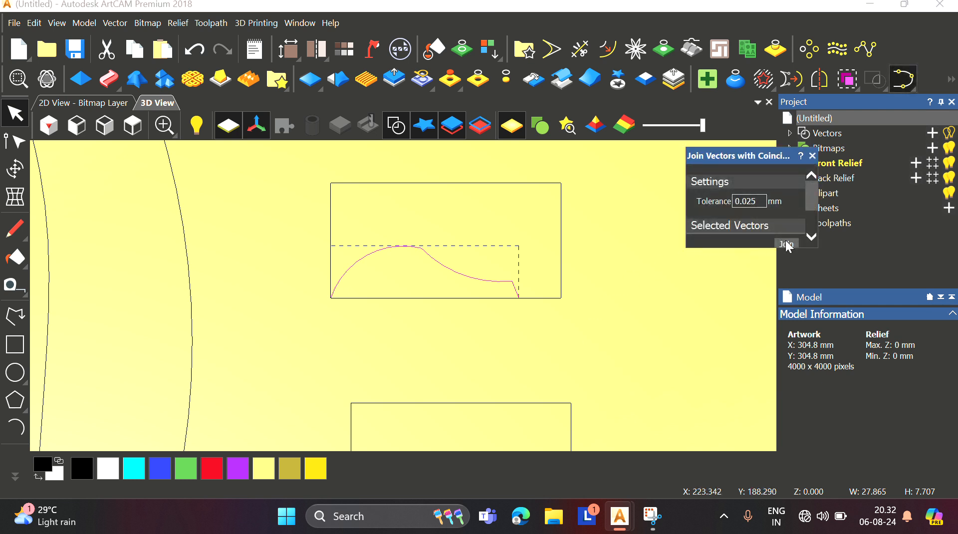
pyautogui.click(813, 156)
pyautogui.scroll(-5, 572, 259)
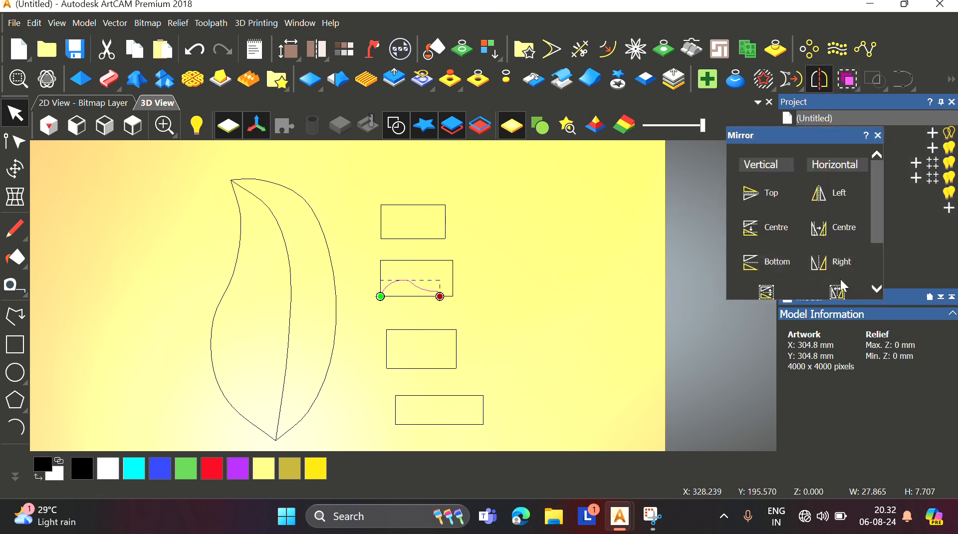
pyautogui.scroll(-1, 414, 297)
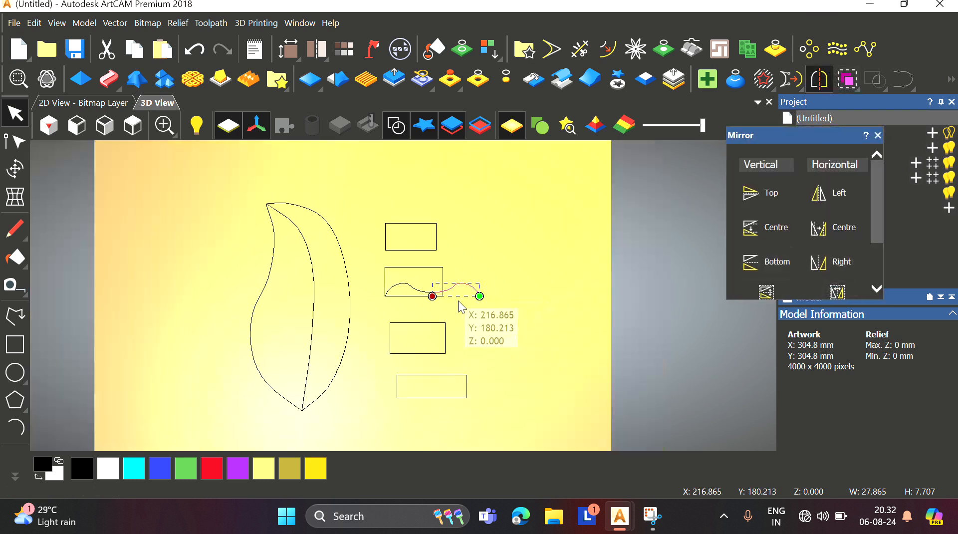
# Step: Draw a polyline in the bottom rectangle rising from its lower-left corner to the upper right, then down the right edge
pyautogui.click(26, 319)
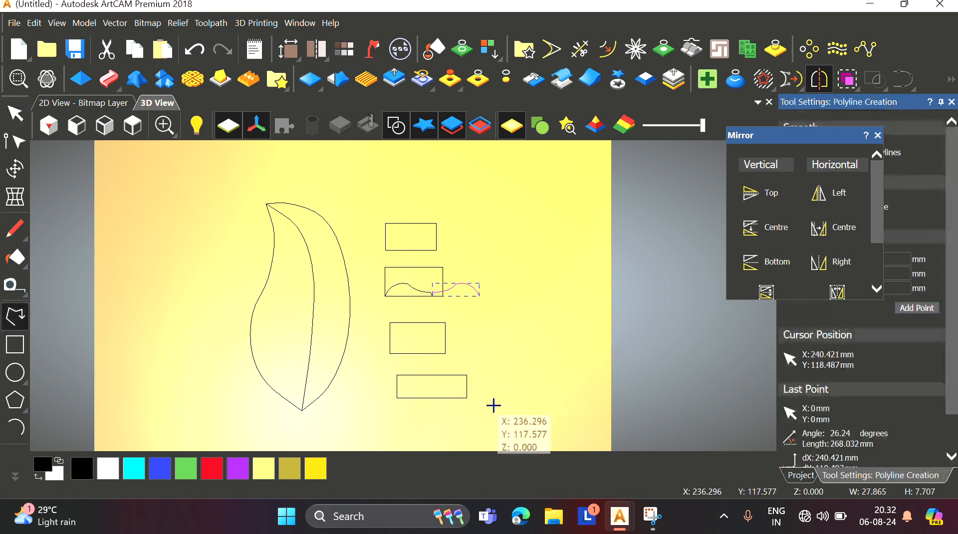
pyautogui.scroll(3, 407, 378)
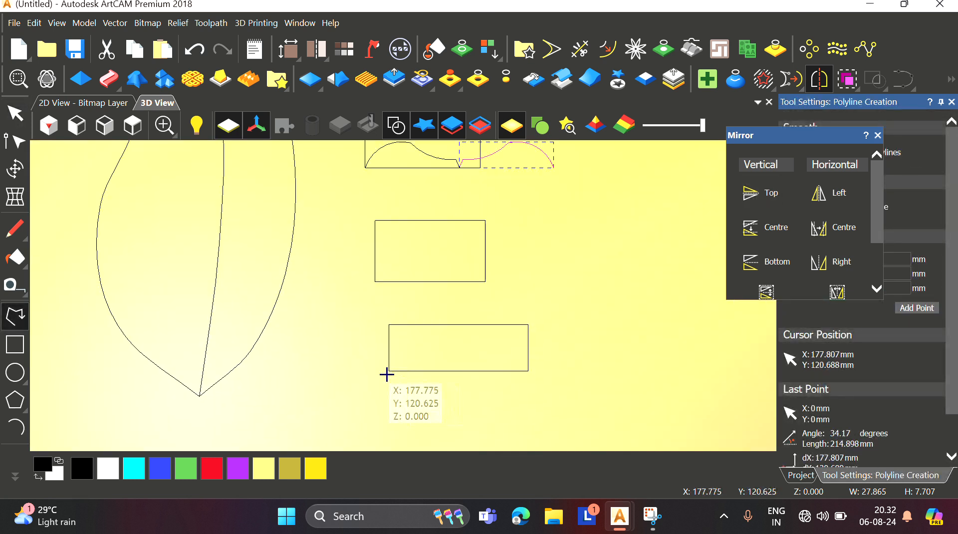
pyautogui.click(389, 370)
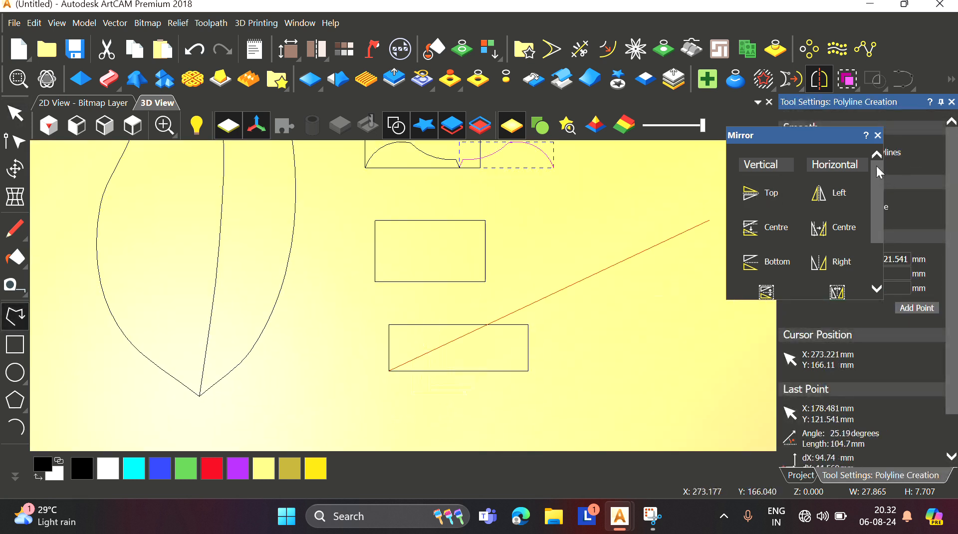
pyautogui.click(878, 135)
pyautogui.scroll(2, 415, 356)
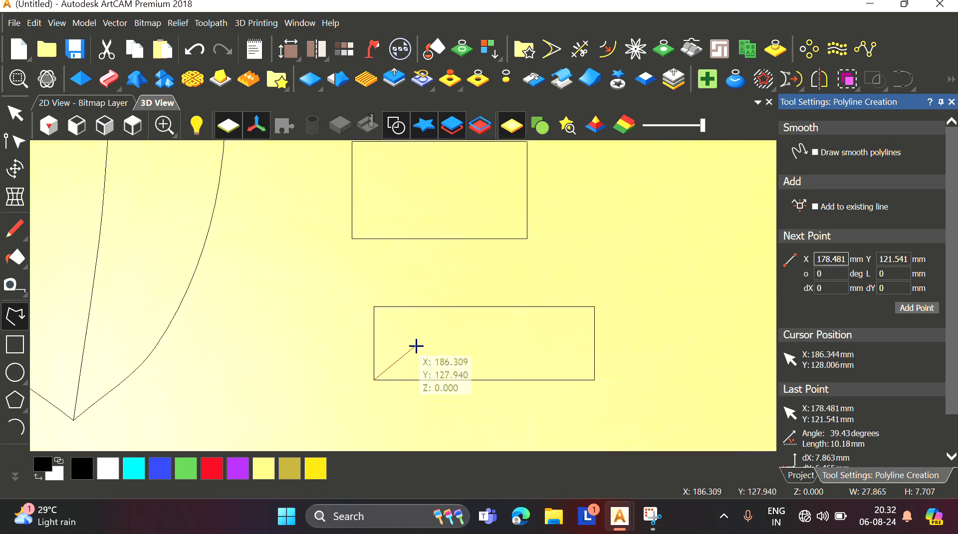
pyautogui.click(415, 349)
pyautogui.click(454, 344)
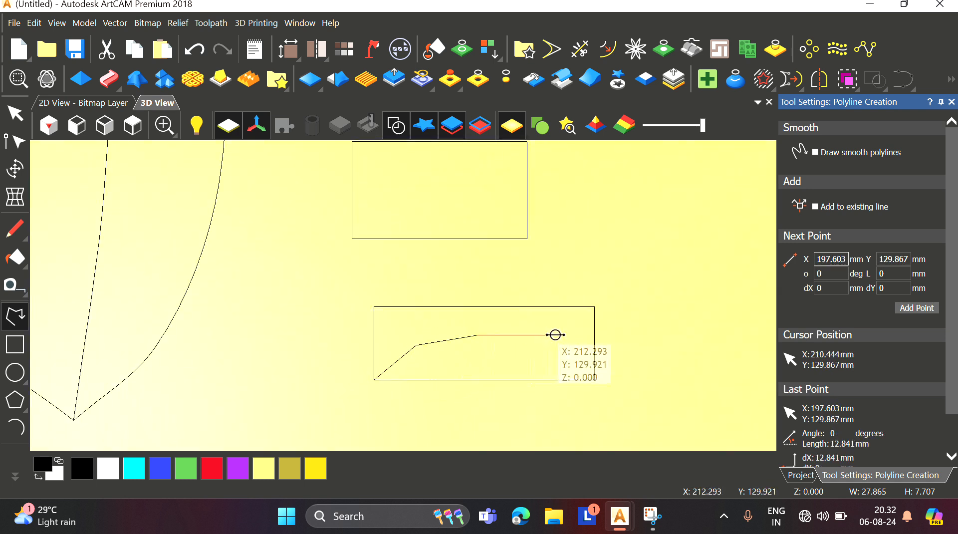
pyautogui.click(557, 333)
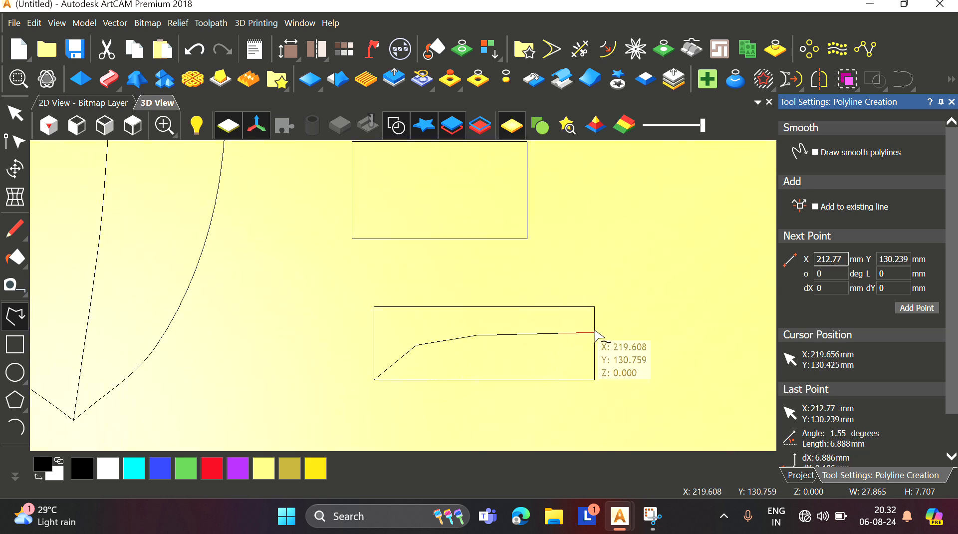
pyautogui.click(595, 333)
pyautogui.click(595, 379)
pyautogui.click(595, 379)
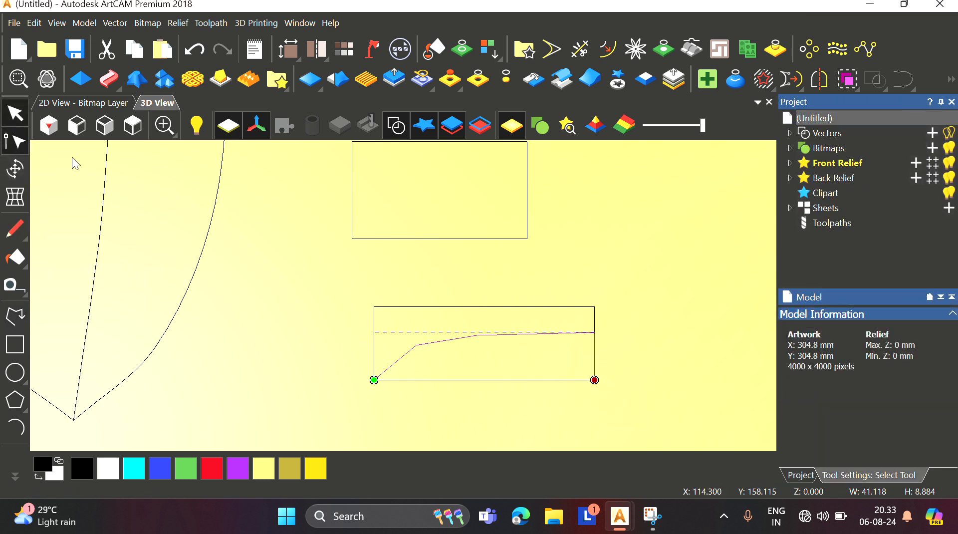
# Step: Convert the bottom rectangle polyline's corner nodes to smooth so it becomes a gentle rising curve, then deselect
pyautogui.press('n')
pyautogui.moveTo(398, 314); pyautogui.dragTo(570, 358)
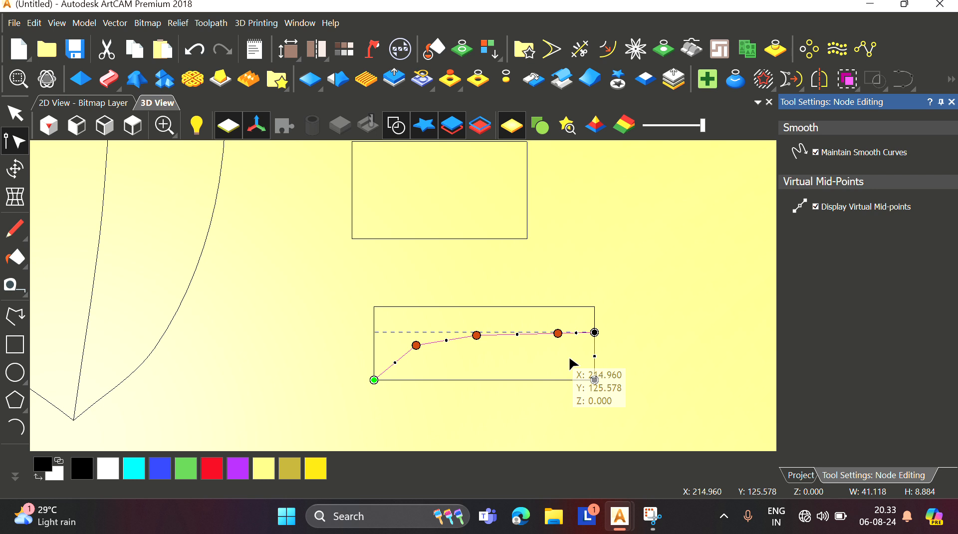
pyautogui.scroll(3, 414, 344)
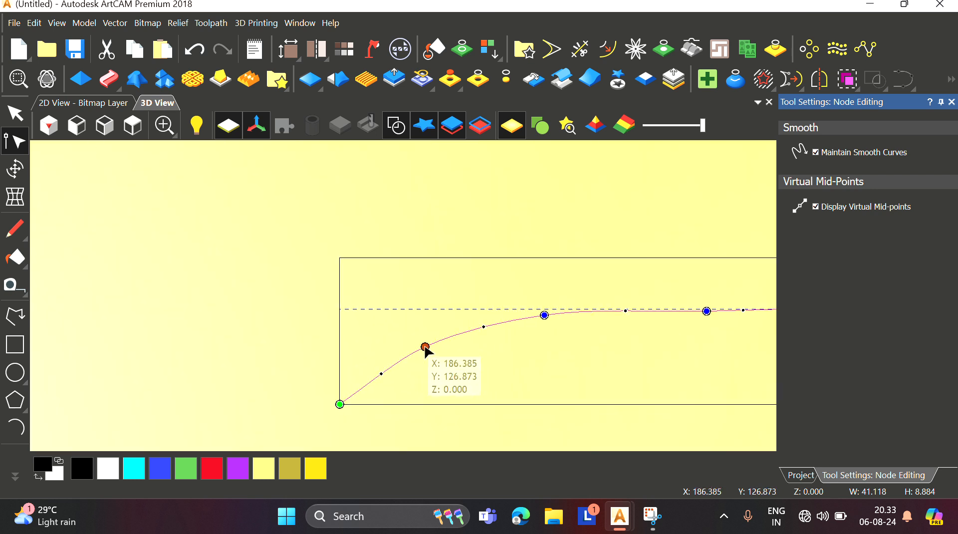
pyautogui.scroll(-2, 553, 317)
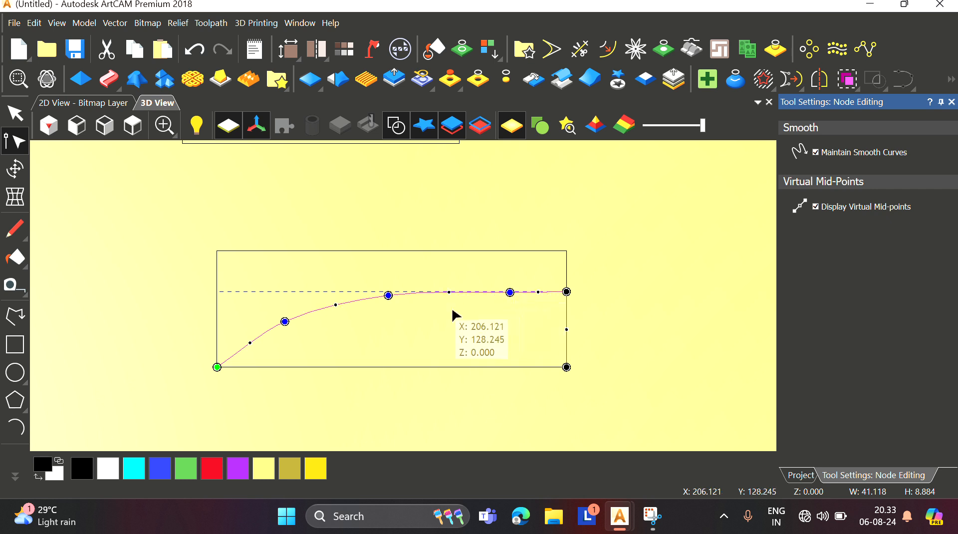
pyautogui.scroll(-2, 452, 310)
pyautogui.click(406, 222)
pyautogui.scroll(-7, 368, 235)
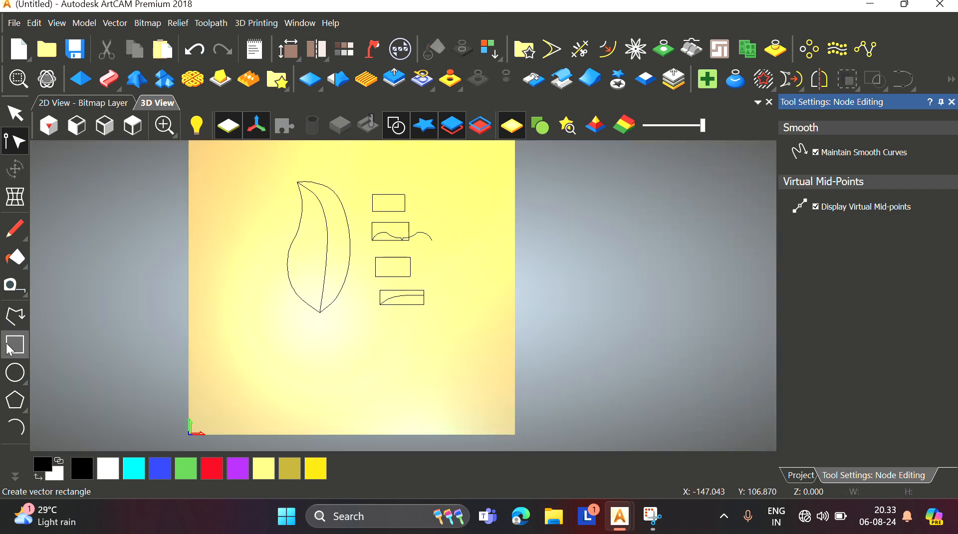
# Step: Draw a polyline in the third rectangle rising from its lower-left corner to the upper right, then down the right edge
pyautogui.click(15, 316)
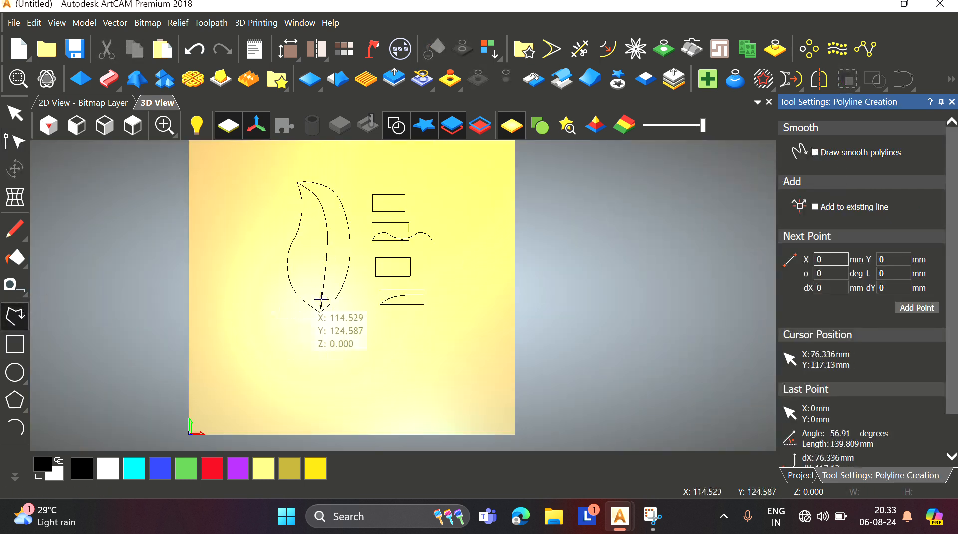
pyautogui.scroll(2, 359, 275)
pyautogui.click(352, 277)
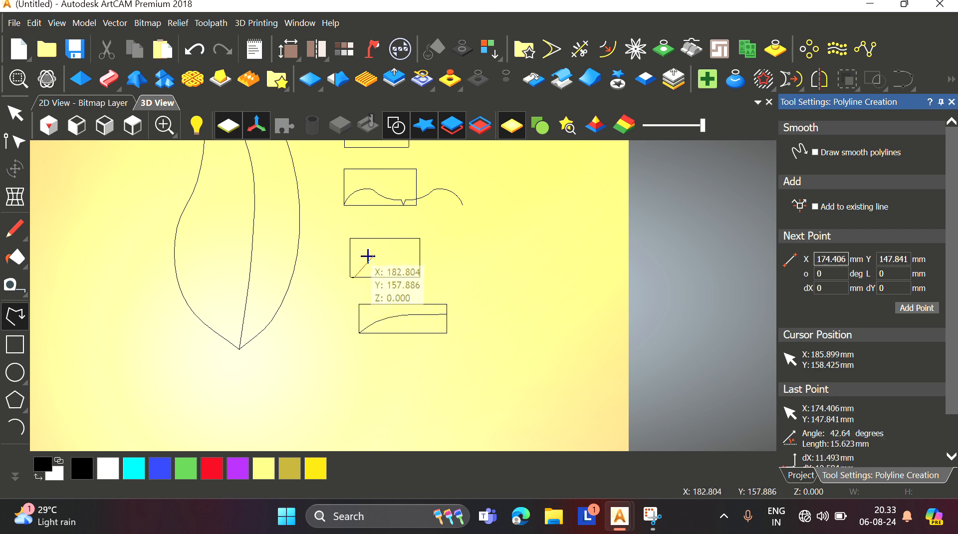
pyautogui.click(372, 262)
pyautogui.click(404, 258)
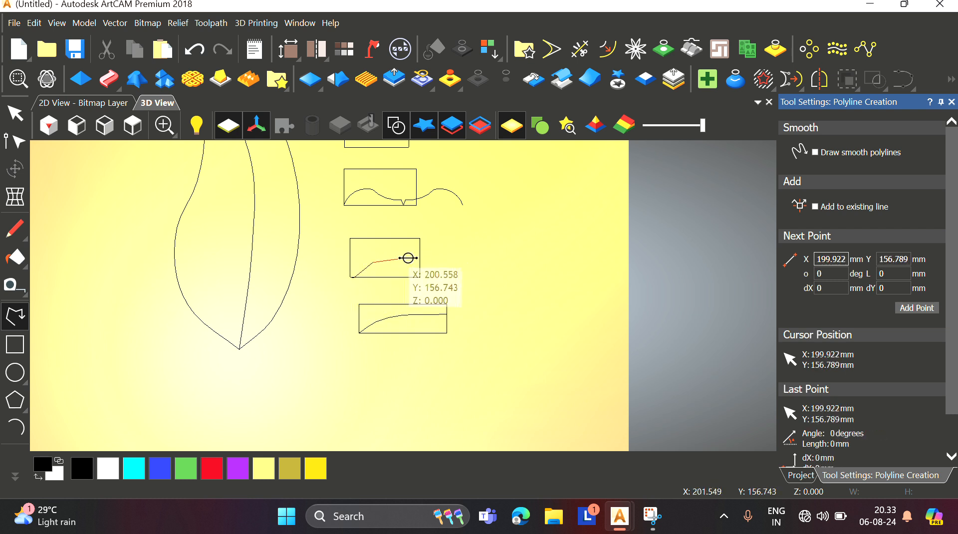
pyautogui.click(420, 257)
pyautogui.click(420, 277)
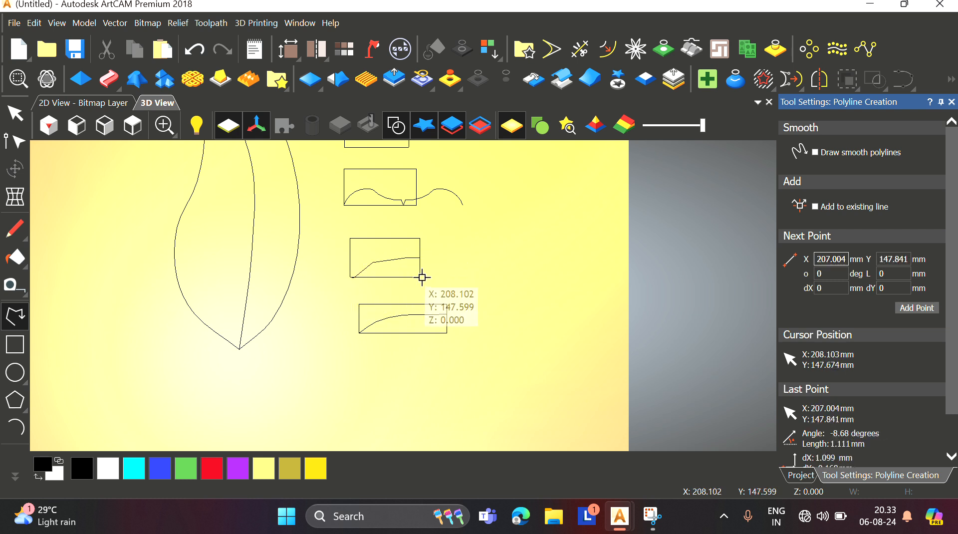
pyautogui.press('Escape')
# Step: Select the nodes of the third rectangle's polyline and convert them to smooth
pyautogui.click(15, 141)
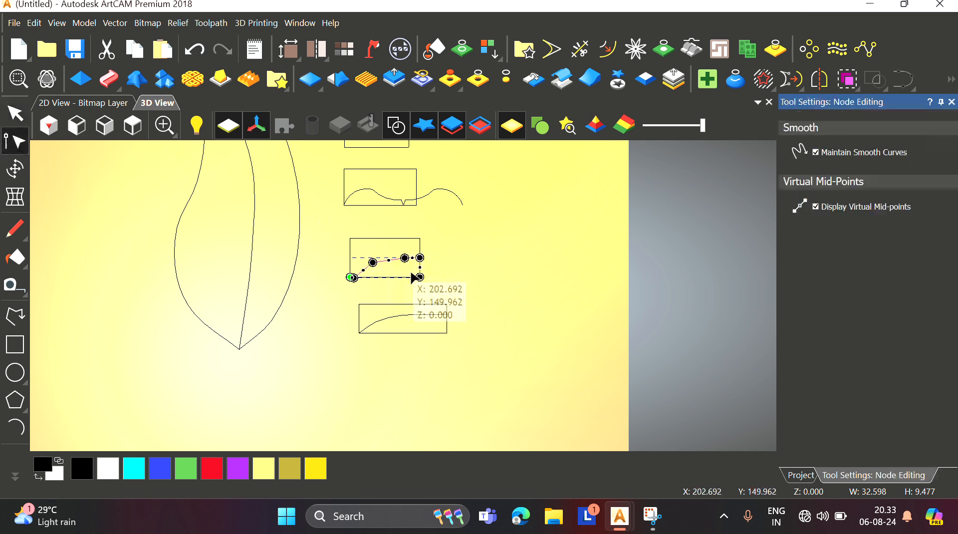
pyautogui.scroll(3, 413, 278)
pyautogui.moveTo(287, 221); pyautogui.dragTo(407, 273)
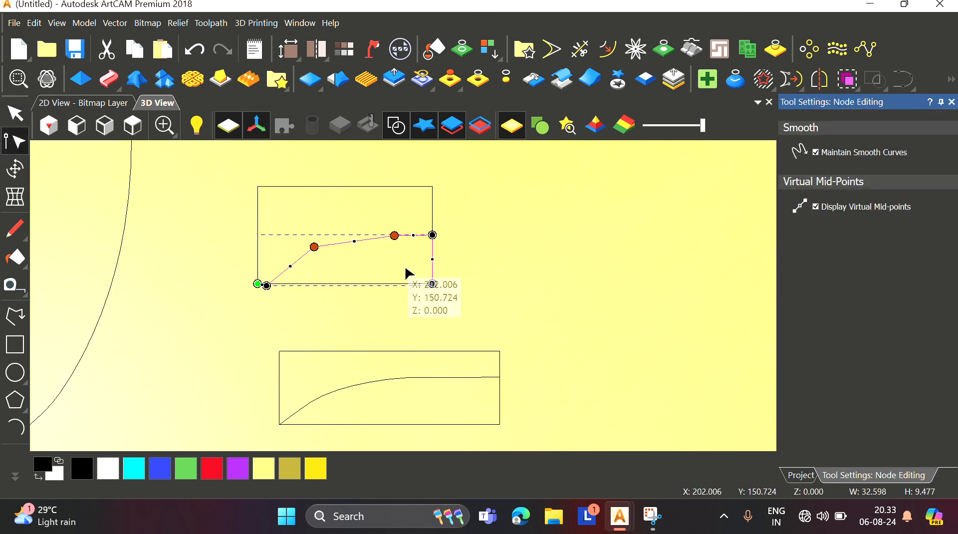
pyautogui.press('s')
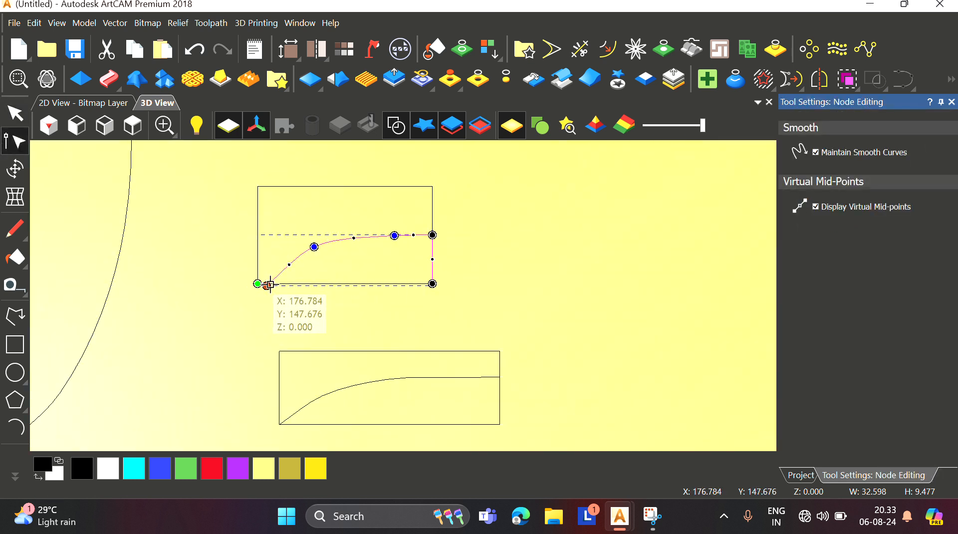
# Step: Drag the lower nodes of the third rectangle's curve to round its rise from the corner
pyautogui.scroll(3, 269, 285)
pyautogui.moveTo(267, 286)
pyautogui.mouseDown()
pyautogui.moveTo(278, 246)
pyautogui.moveTo(282, 253)
pyautogui.mouseUp()
pyautogui.scroll(-2, 437, 222)
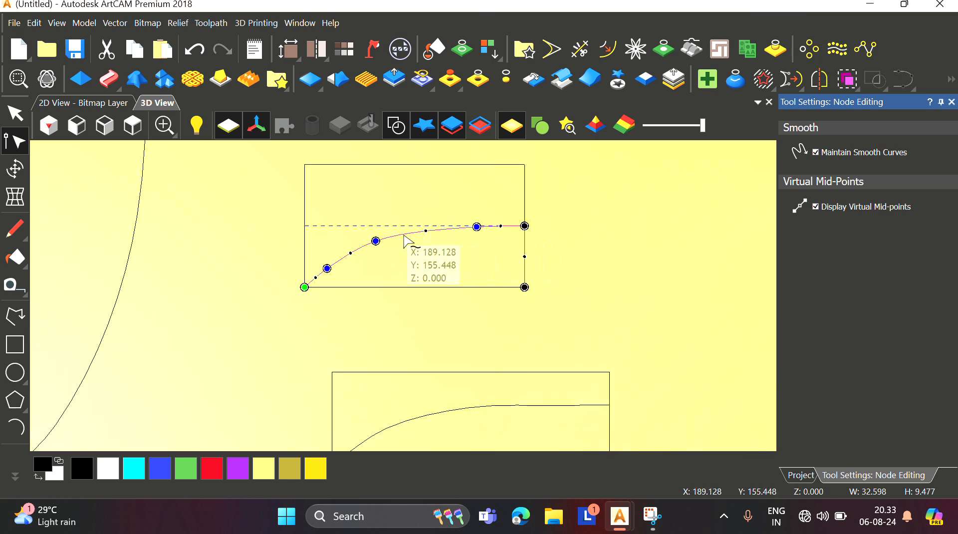
pyautogui.scroll(3, 380, 248)
pyautogui.moveTo(390, 238); pyautogui.dragTo(402, 238)
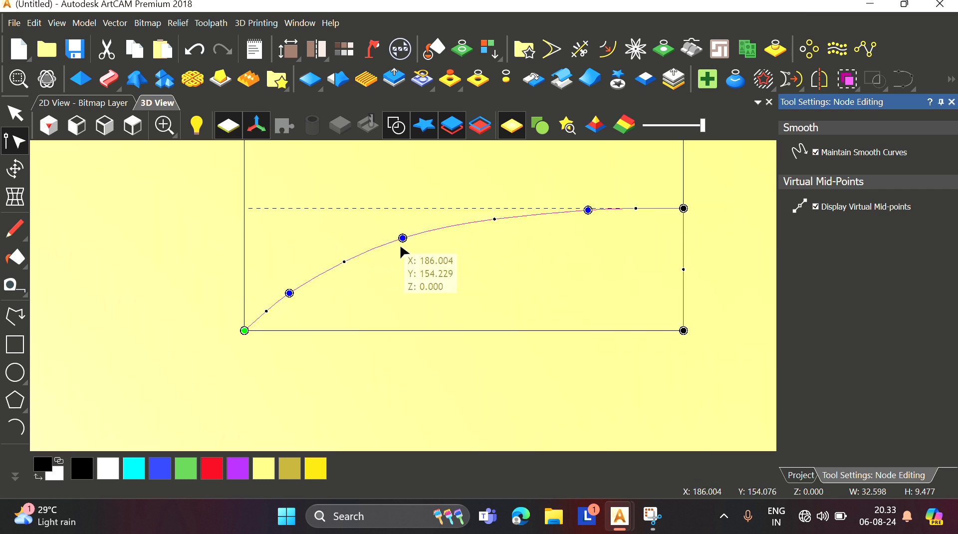
pyautogui.moveTo(289, 294); pyautogui.dragTo(298, 285)
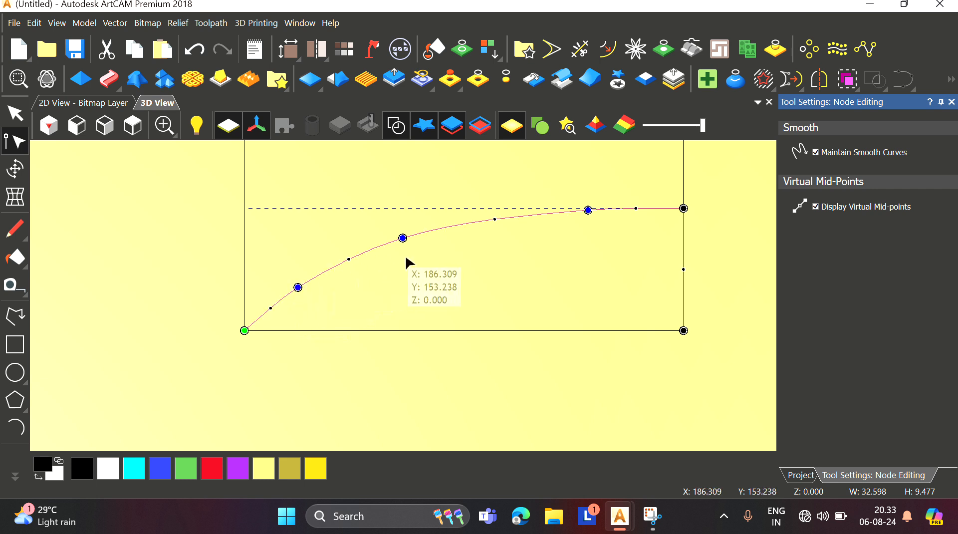
pyautogui.scroll(-2, 405, 254)
pyautogui.scroll(1, 529, 265)
pyautogui.scroll(-1, 524, 261)
pyautogui.click(505, 254)
pyautogui.scroll(-7, 444, 274)
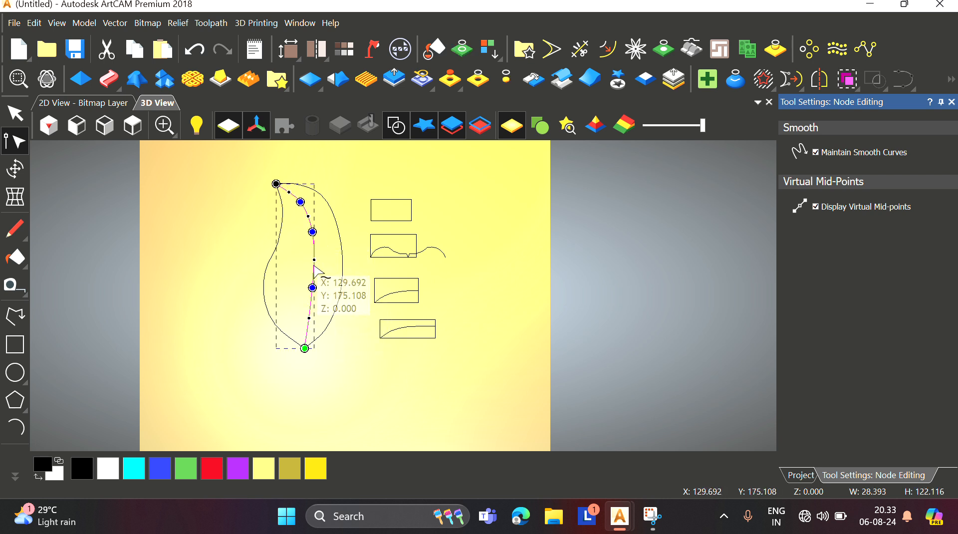
pyautogui.click(952, 102)
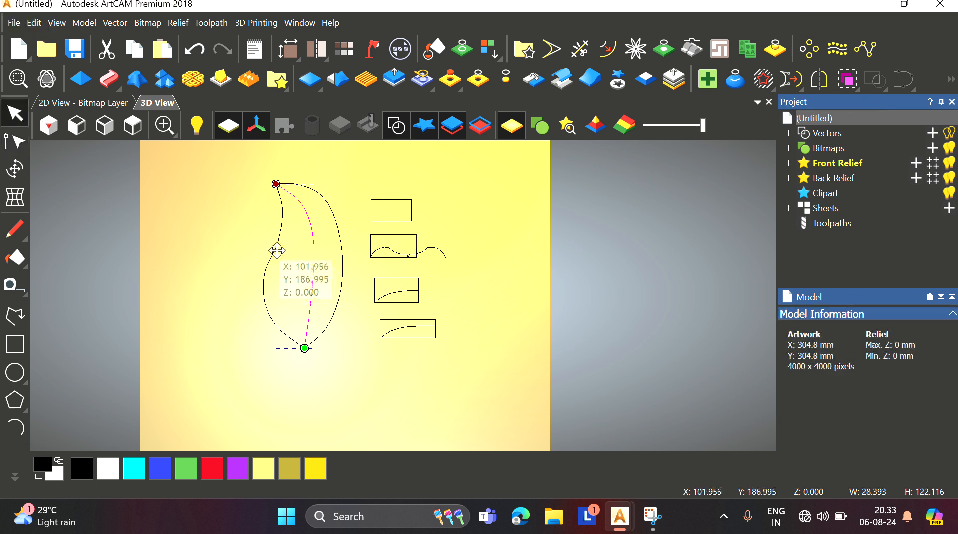
pyautogui.scroll(-3, 277, 250)
pyautogui.scroll(2, 354, 252)
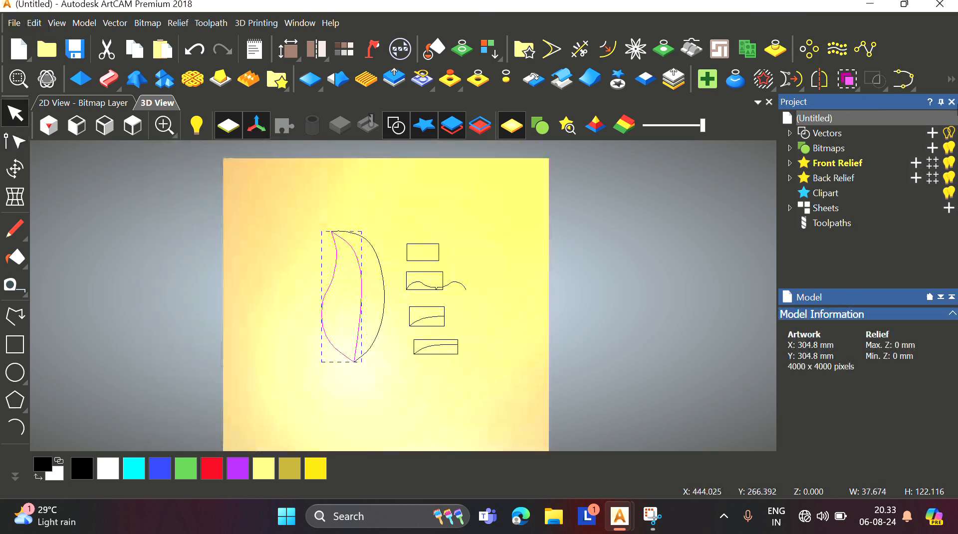
pyautogui.click(108, 79)
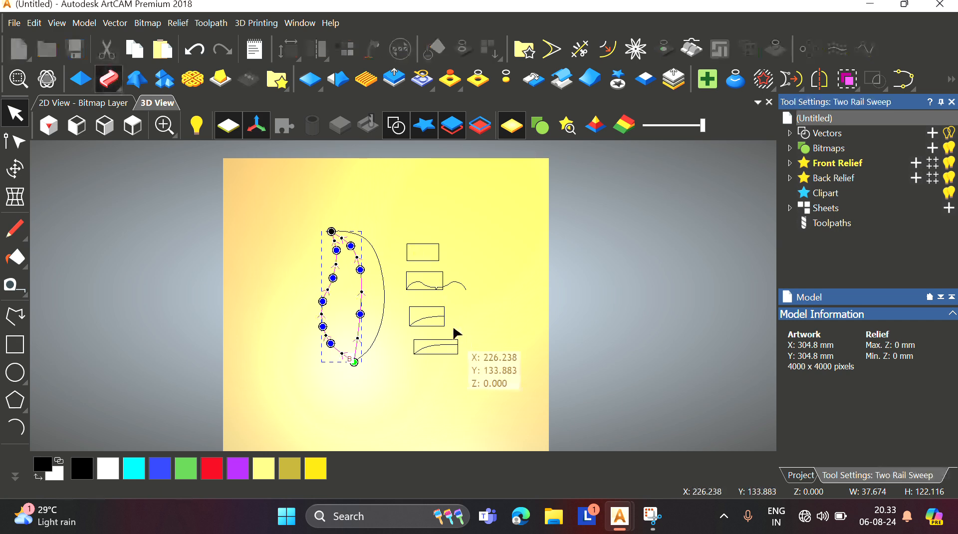
pyautogui.scroll(2, 429, 324)
pyautogui.scroll(2, 429, 323)
pyautogui.scroll(-2, 405, 316)
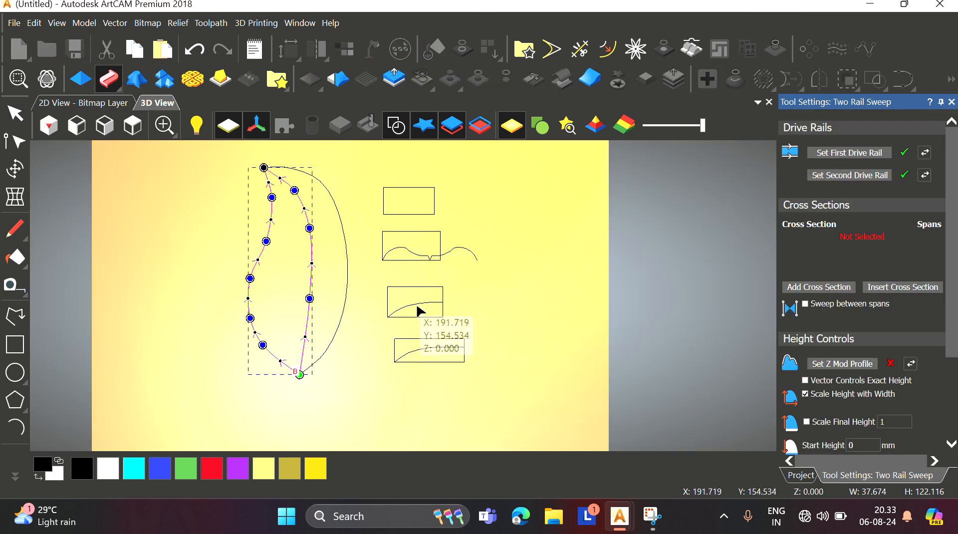
pyautogui.click(952, 103)
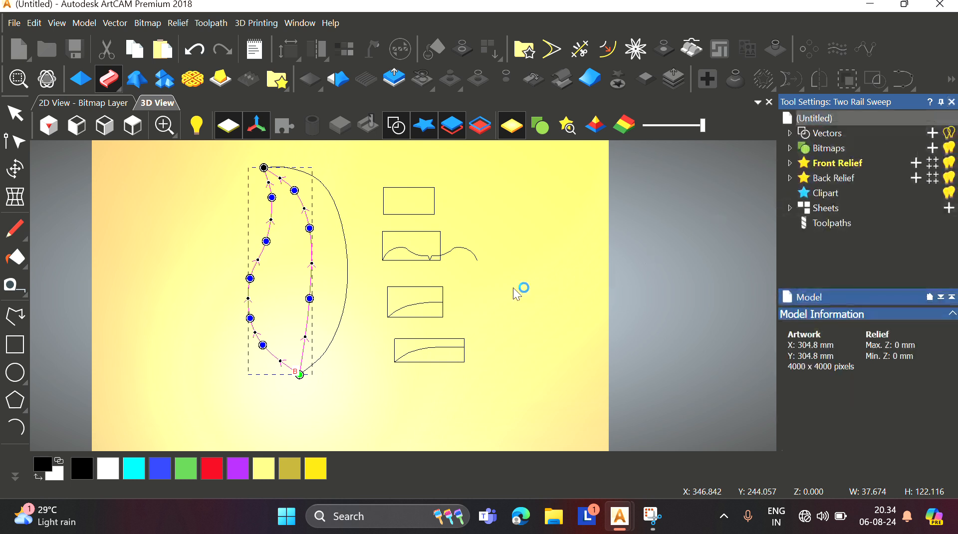
# Step: Mirror the third rectangle's curve to the right, then undo the mirror
pyautogui.click(821, 86)
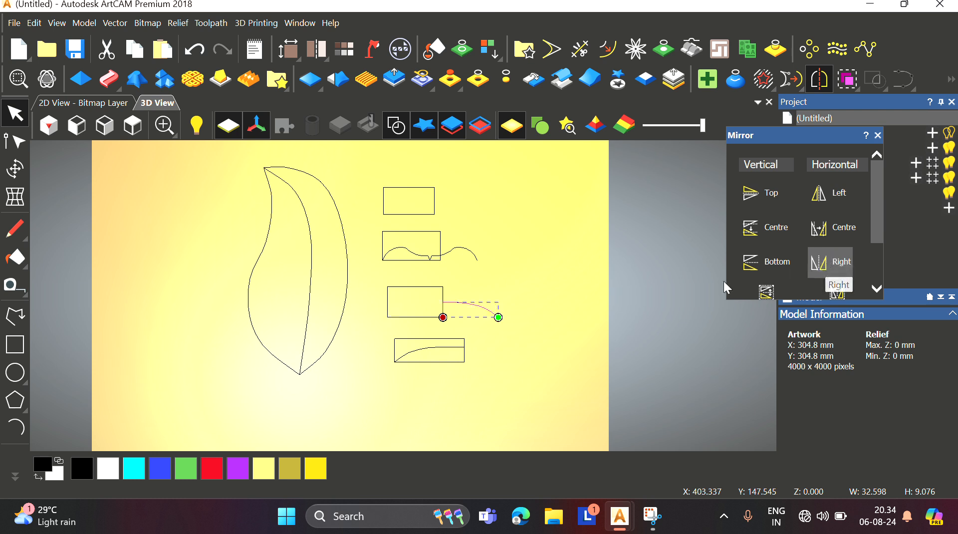
pyautogui.hotkey('ctrl', 'z')
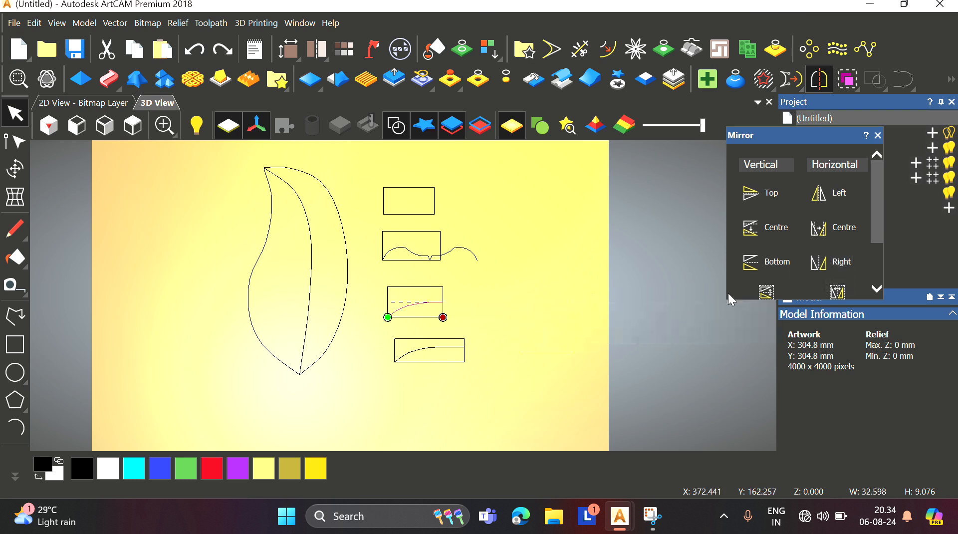
# Step: Mirror the third rectangle's curve to the right and move the mirrored copy clear of the rectangle
pyautogui.click(831, 263)
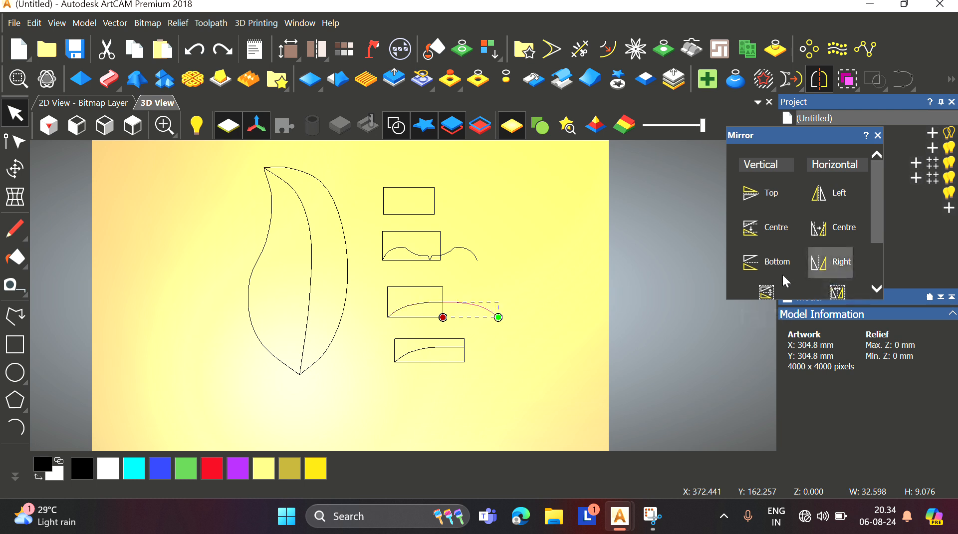
pyautogui.click(473, 303)
pyautogui.scroll(2, 466, 314)
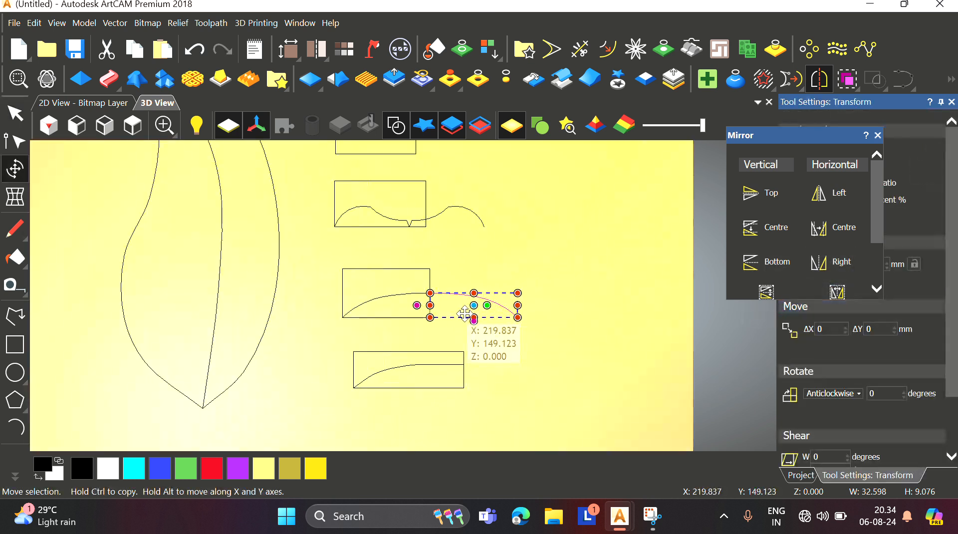
pyautogui.moveTo(468, 303); pyautogui.dragTo(505, 299)
pyautogui.press('Escape')
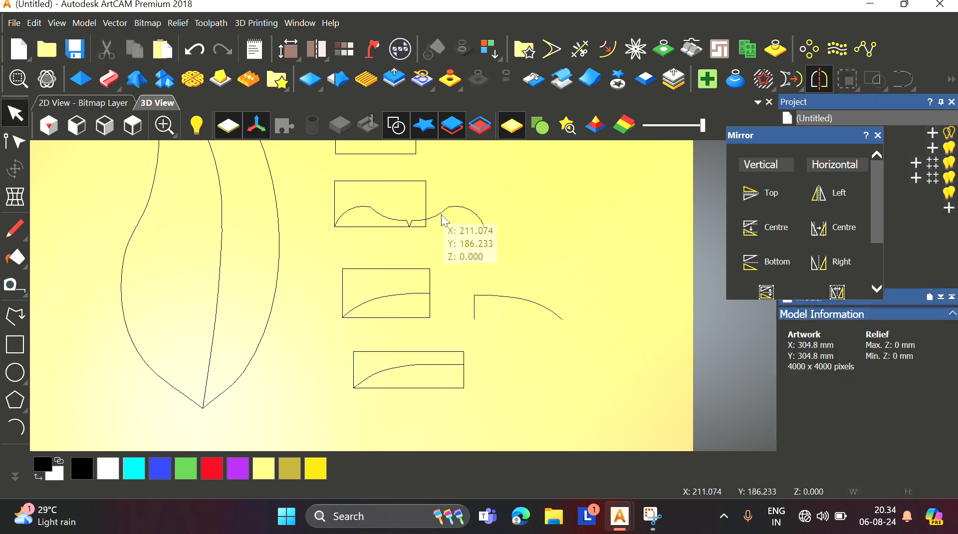
# Step: Move the wavy right segment of the second rectangle's curve out to the right of the rectangle
pyautogui.click(443, 216)
pyautogui.click(443, 216)
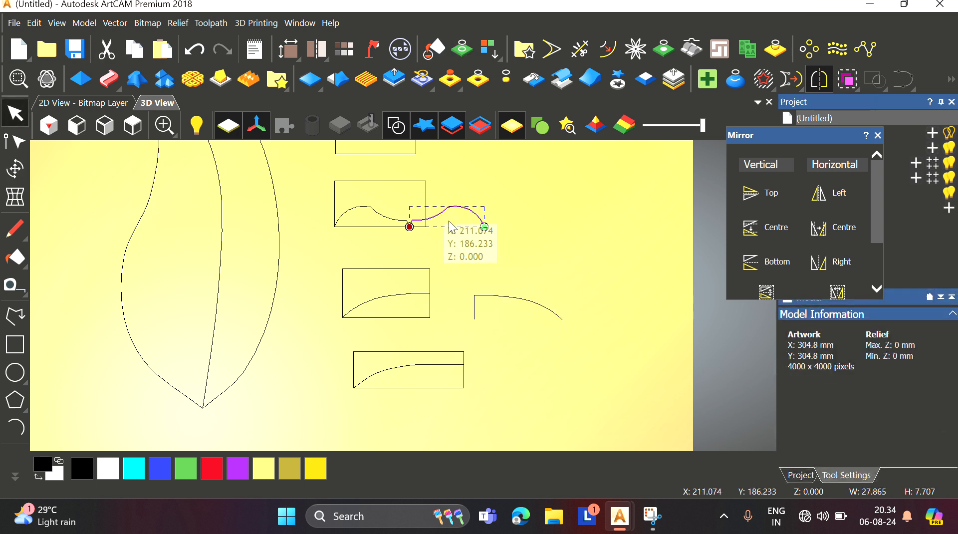
pyautogui.moveTo(430, 219); pyautogui.dragTo(460, 217)
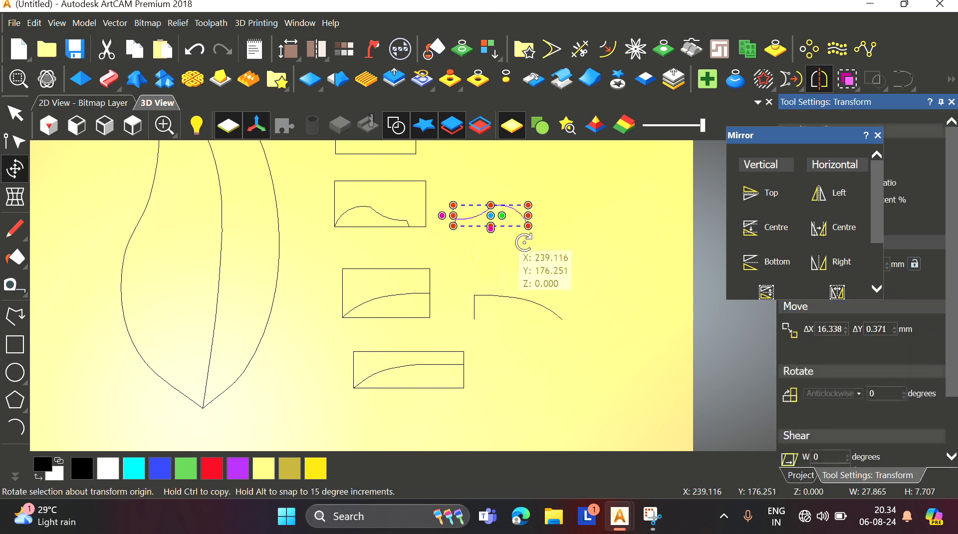
pyautogui.press('Escape')
# Step: Start Two Rail Sweep on the leaf outline and add the third rectangle's curve as the cross section
pyautogui.scroll(-2, 416, 300)
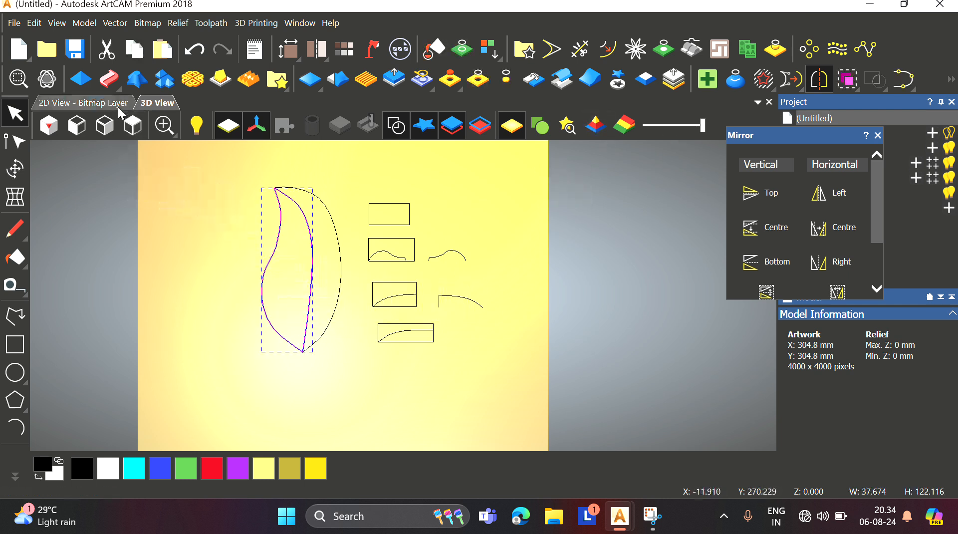
pyautogui.click(108, 79)
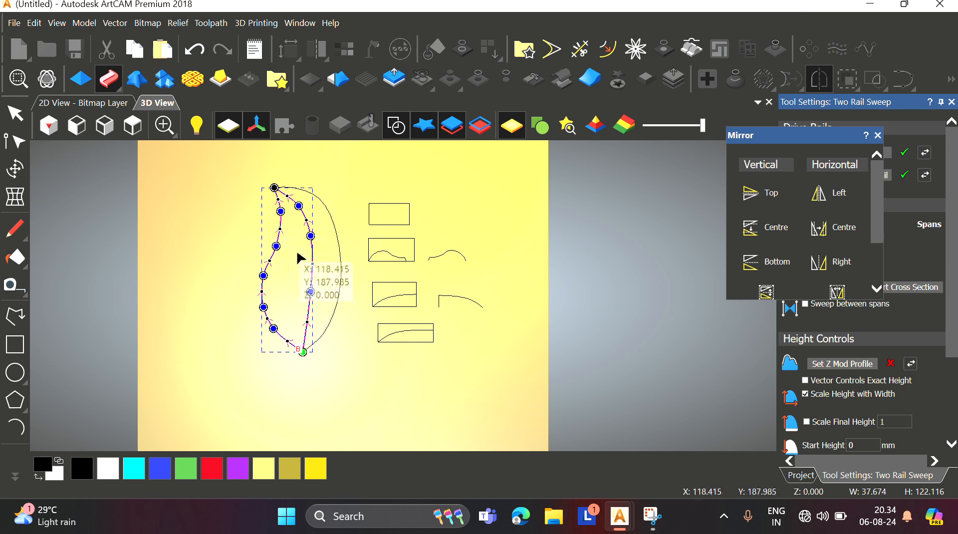
pyautogui.click(878, 135)
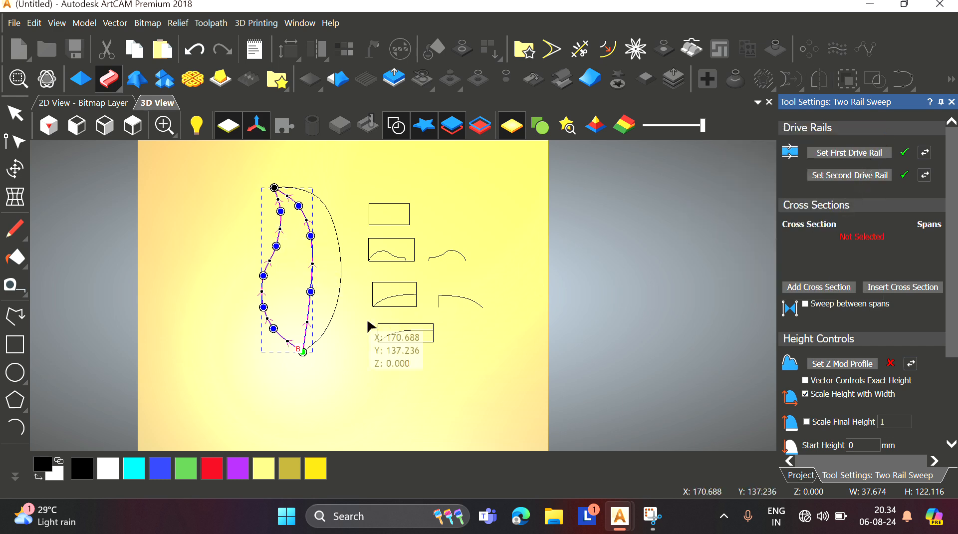
pyautogui.scroll(2, 375, 316)
pyautogui.scroll(-2, 383, 306)
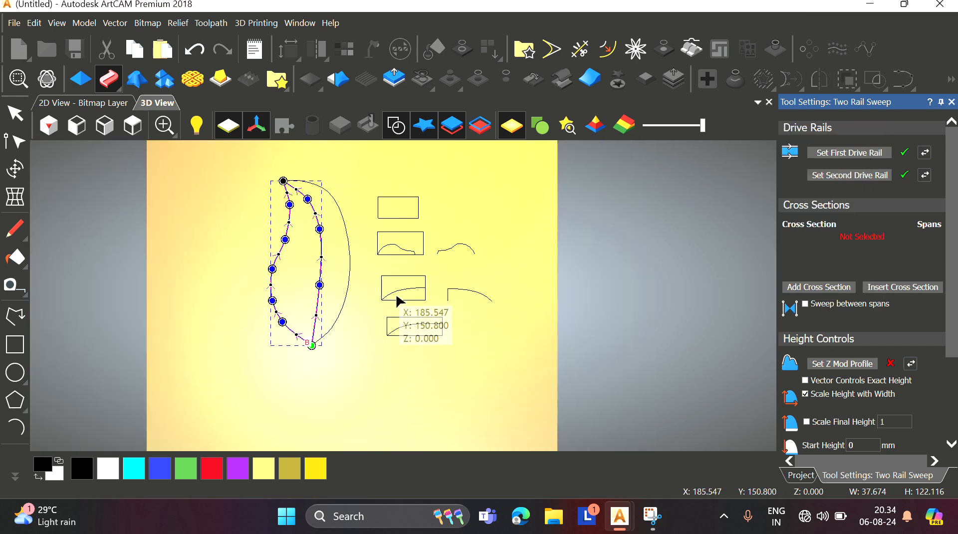
pyautogui.click(400, 298)
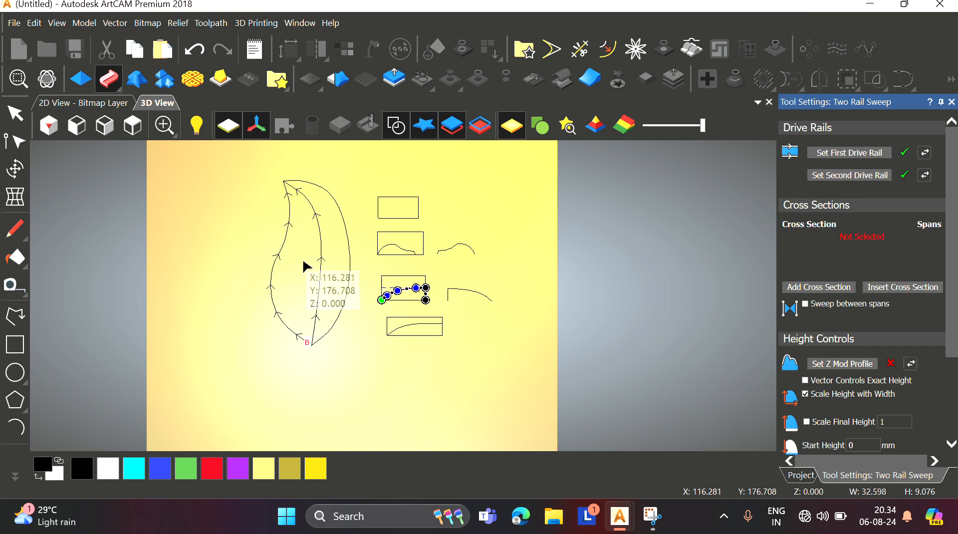
pyautogui.click(809, 288)
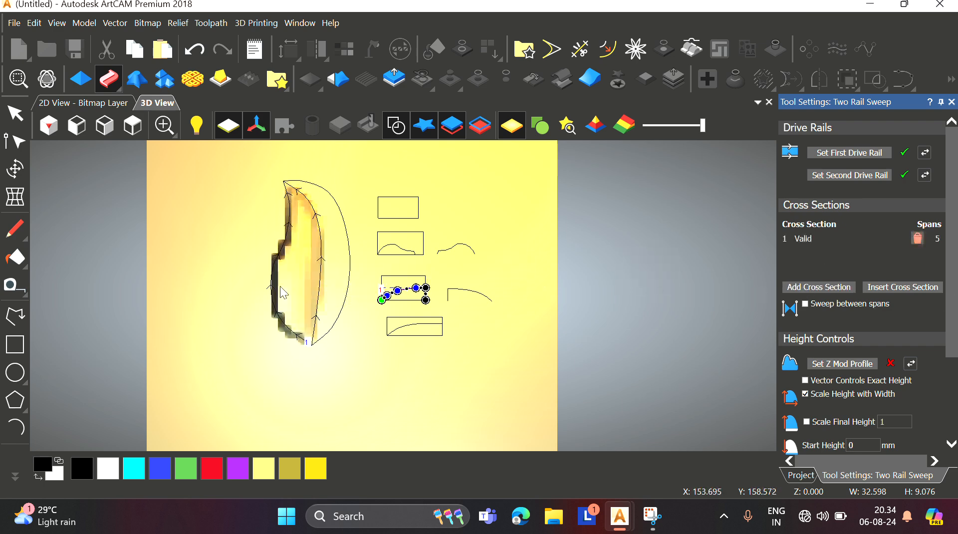
# Step: Orbit and zoom around the swept leaf relief to inspect its shape
pyautogui.scroll(3, 285, 284)
pyautogui.moveTo(342, 213); pyautogui.dragTo(355, 192, button='middle')
pyautogui.scroll(3, 367, 312)
pyautogui.scroll(3, 295, 313)
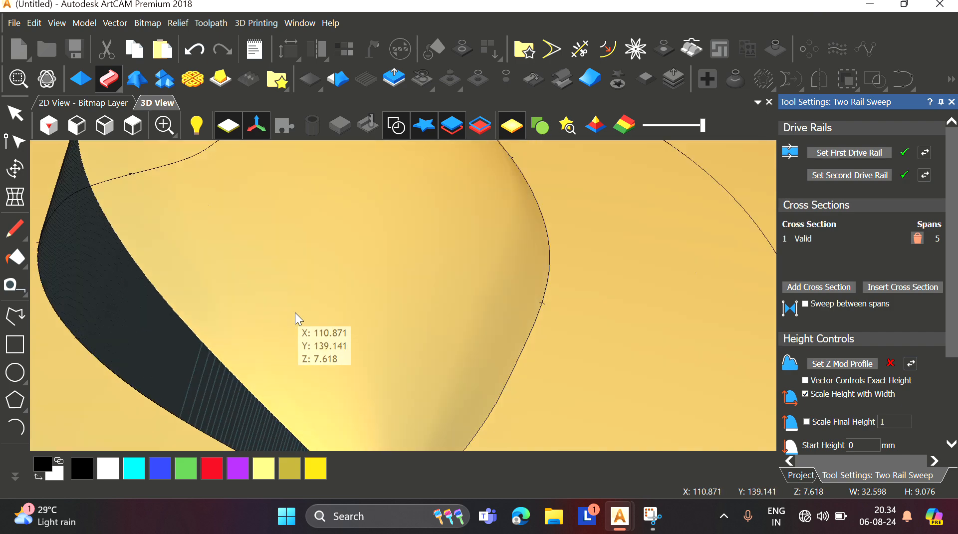
pyautogui.moveTo(295, 312); pyautogui.dragTo(337, 330, button='middle')
pyautogui.scroll(-5, 373, 280)
pyautogui.moveTo(374, 279); pyautogui.dragTo(388, 360, button='middle')
pyautogui.scroll(-3, 417, 315)
pyautogui.scroll(4, 377, 300)
pyautogui.moveTo(377, 299); pyautogui.dragTo(348, 206, button='middle')
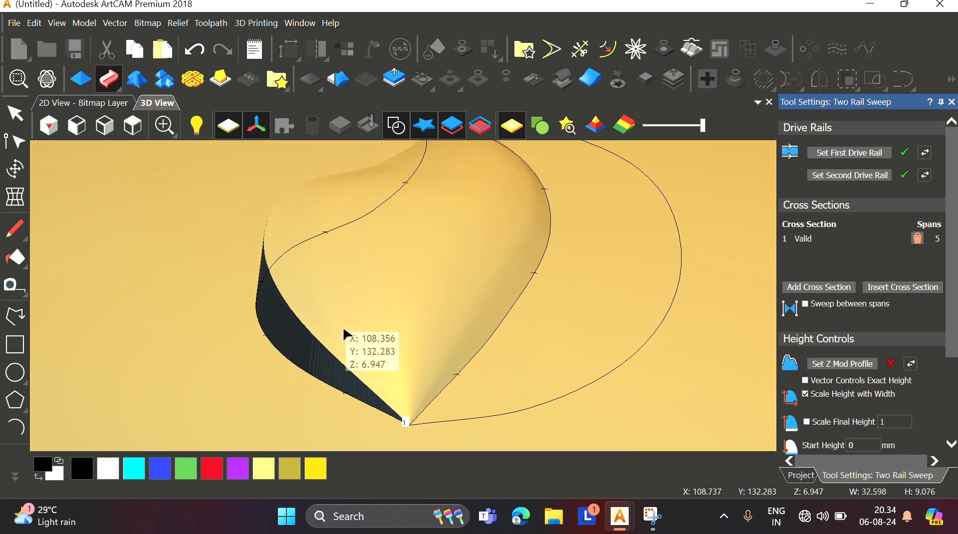
pyautogui.scroll(3, 344, 327)
pyautogui.moveTo(345, 327); pyautogui.dragTo(440, 424, button='middle')
pyautogui.scroll(-3, 474, 320)
pyautogui.scroll(-4, 464, 300)
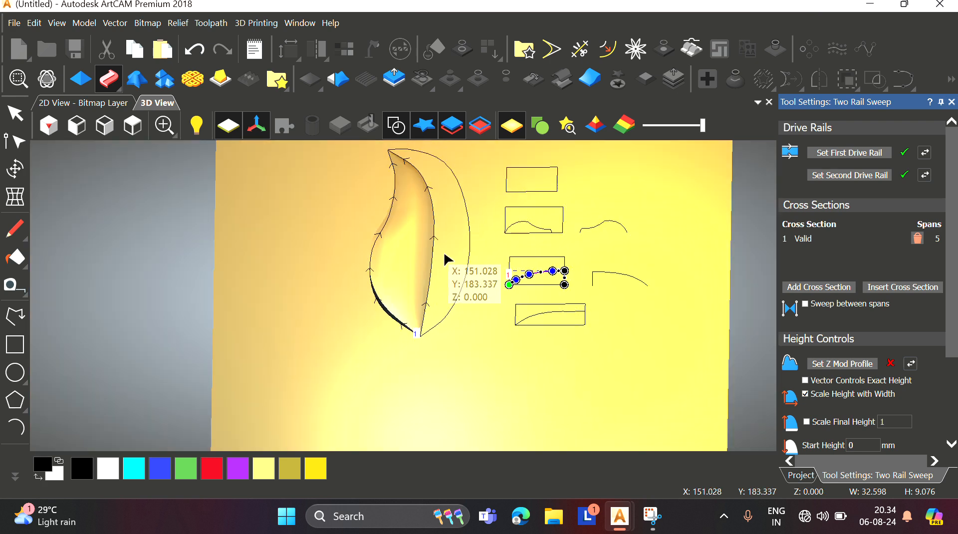
pyautogui.scroll(2, 412, 207)
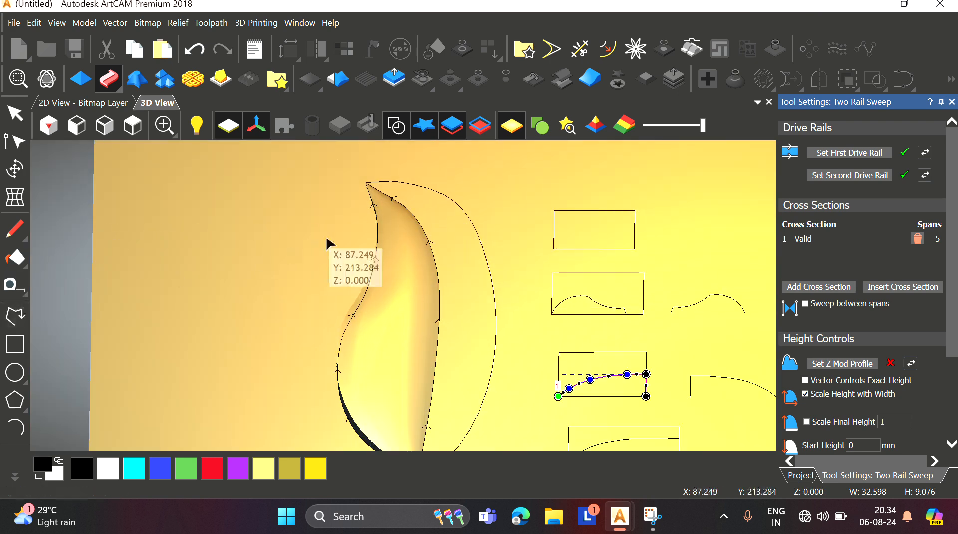
# Step: Inspect the leaf's drive rail nodes near the tip while zooming and orbiting the relief
pyautogui.scroll(3, 402, 209)
pyautogui.click(395, 191)
pyautogui.scroll(2, 395, 191)
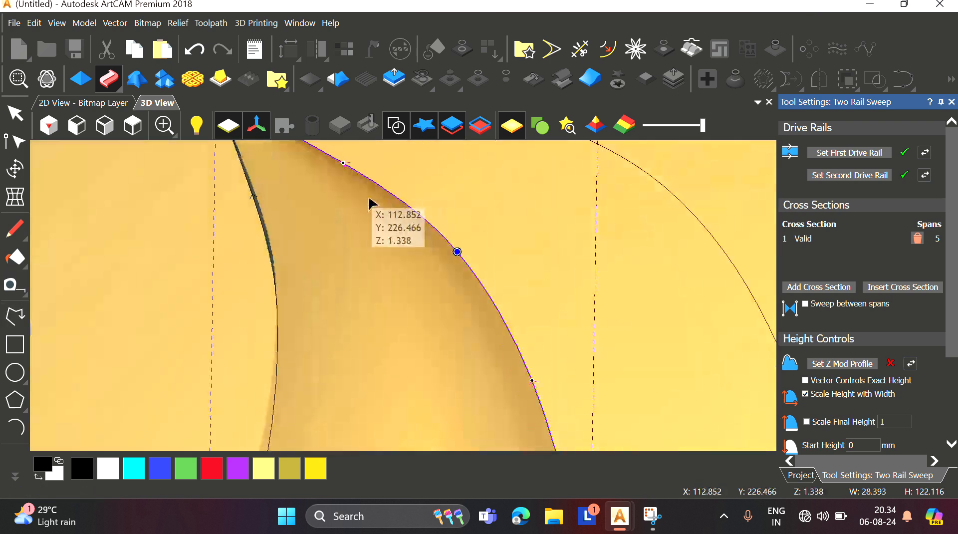
pyautogui.scroll(-3, 370, 203)
pyautogui.scroll(3, 362, 187)
pyautogui.press('i')
pyautogui.moveTo(380, 250); pyautogui.dragTo(379, 233)
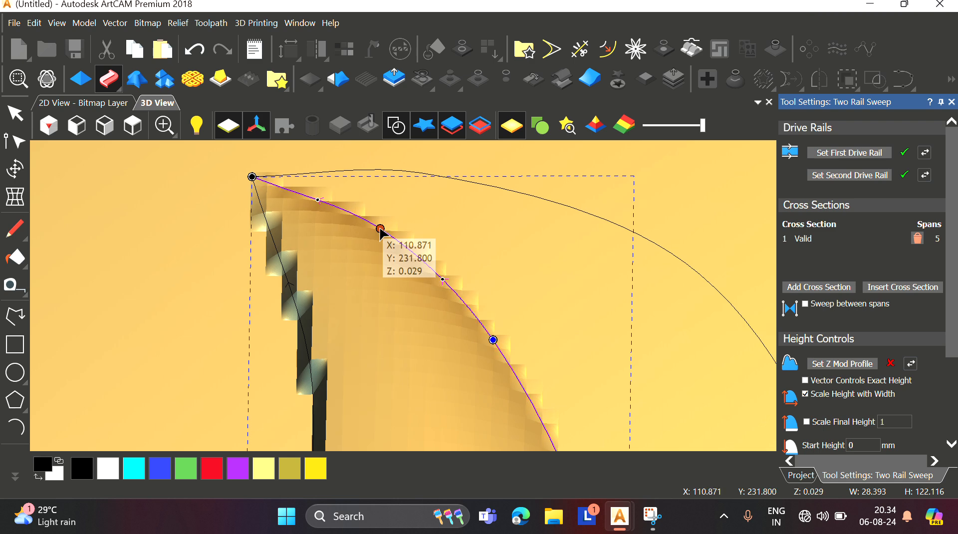
pyautogui.scroll(-1, 403, 296)
pyautogui.moveTo(470, 314); pyautogui.dragTo(470, 311)
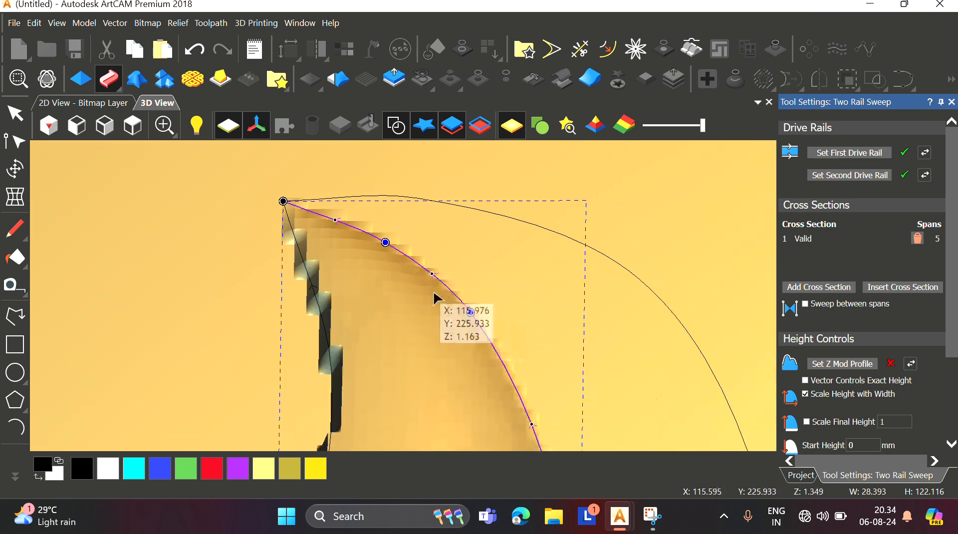
pyautogui.scroll(-2, 422, 292)
pyautogui.scroll(1, 401, 274)
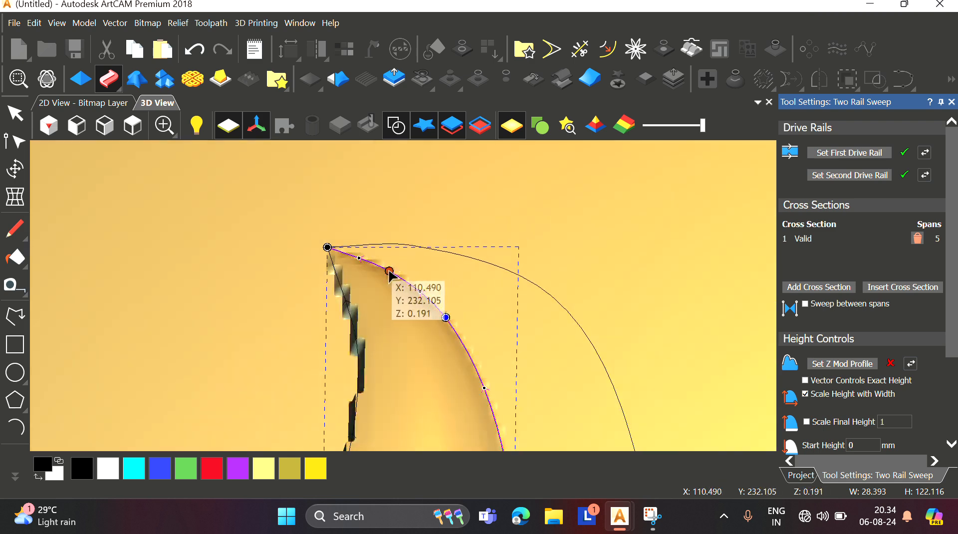
pyautogui.scroll(-4, 392, 272)
pyautogui.scroll(1, 391, 350)
pyautogui.scroll(2, 395, 319)
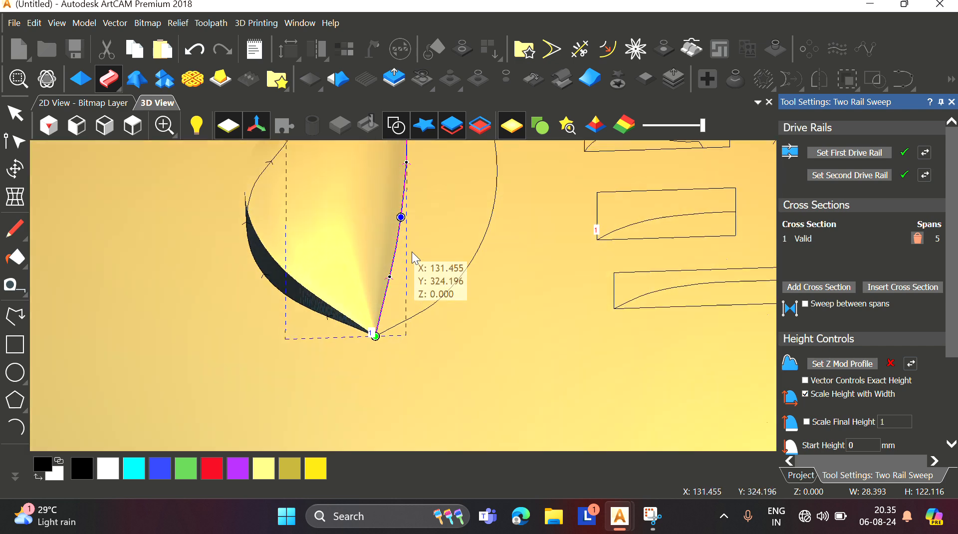
pyautogui.scroll(-4, 385, 224)
pyautogui.scroll(6, 378, 260)
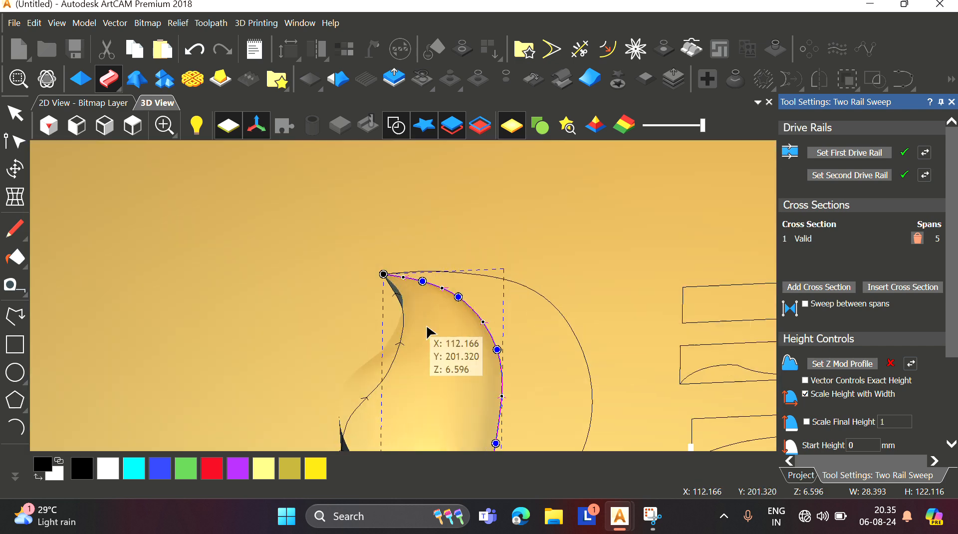
pyautogui.scroll(-4, 445, 220)
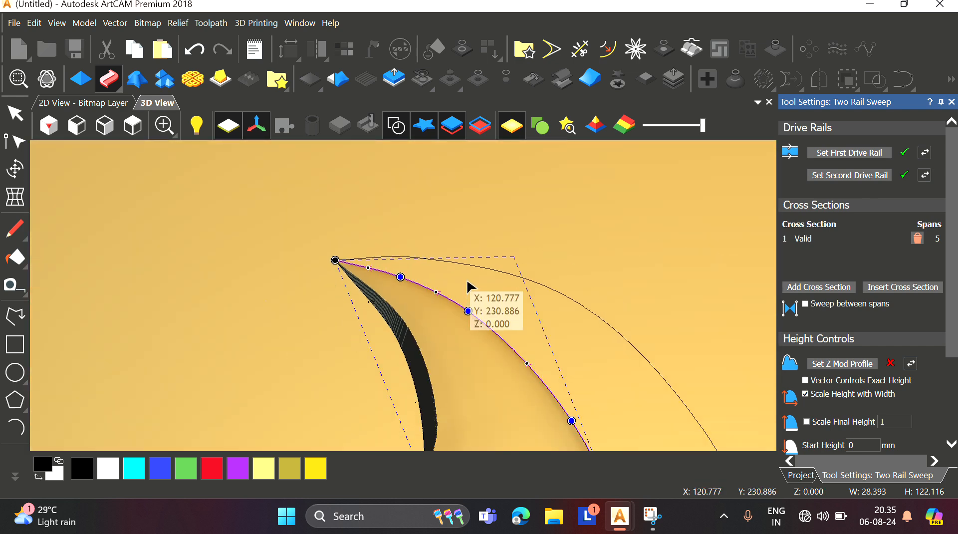
pyautogui.scroll(1, 390, 312)
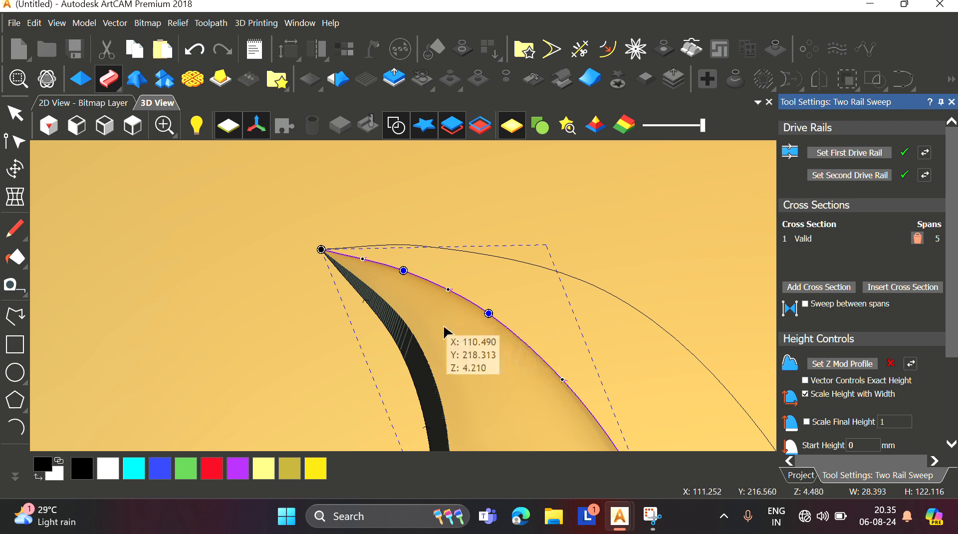
pyautogui.scroll(-2, 448, 334)
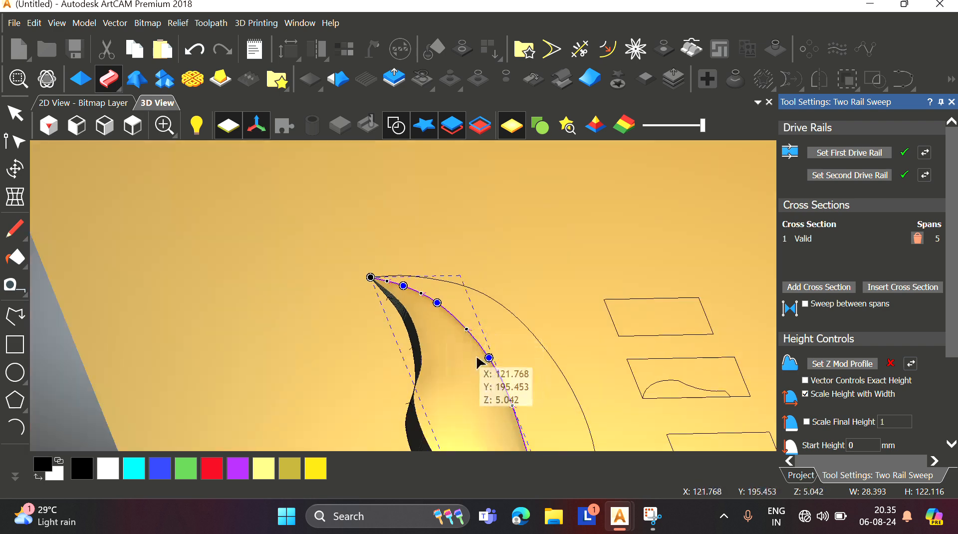
pyautogui.scroll(-3, 452, 380)
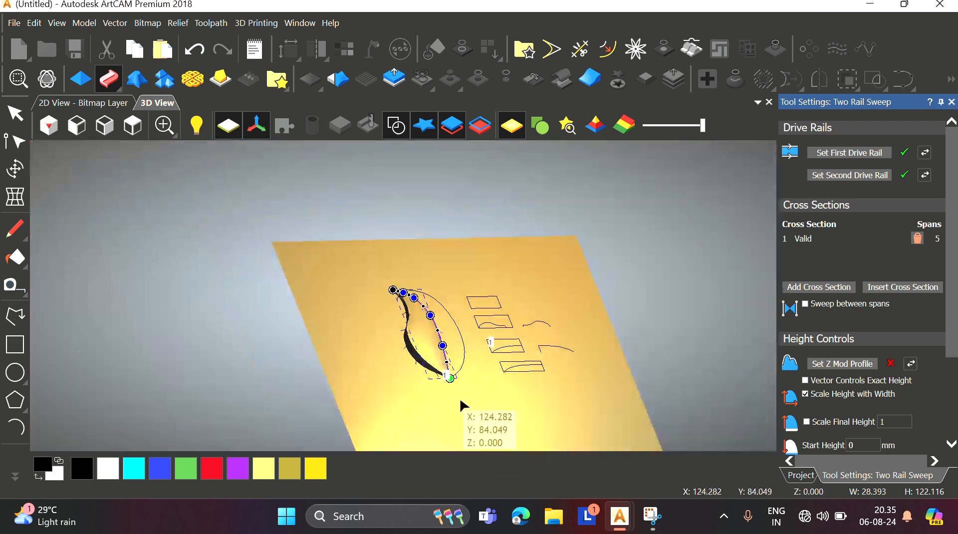
pyautogui.scroll(4, 452, 380)
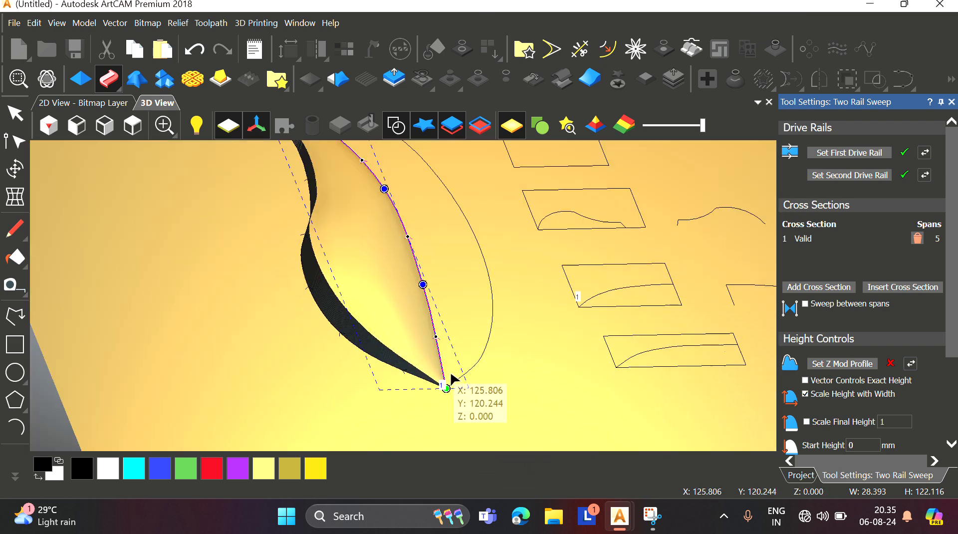
# Step: Turn off Scale Height with Width for the sweep
pyautogui.click(806, 394)
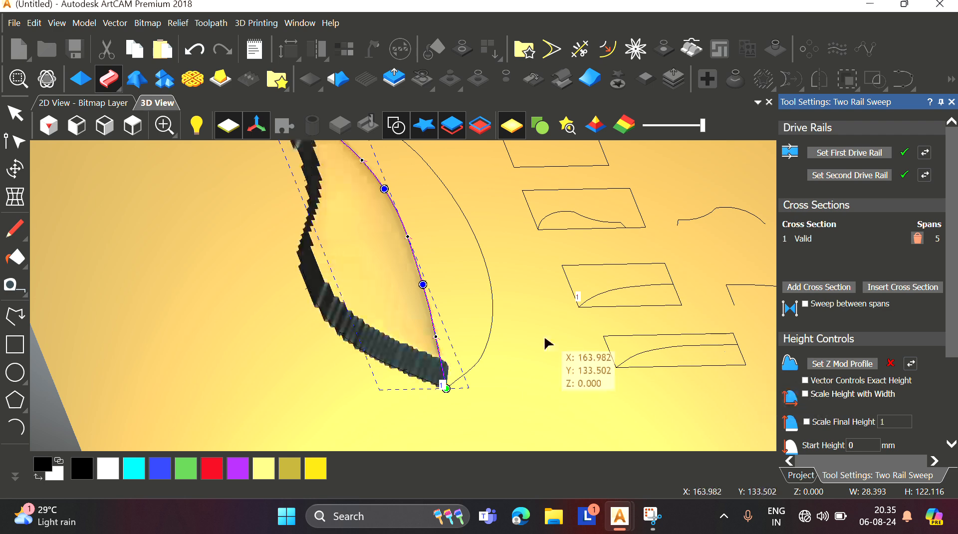
pyautogui.scroll(-3, 411, 267)
pyautogui.scroll(3, 381, 274)
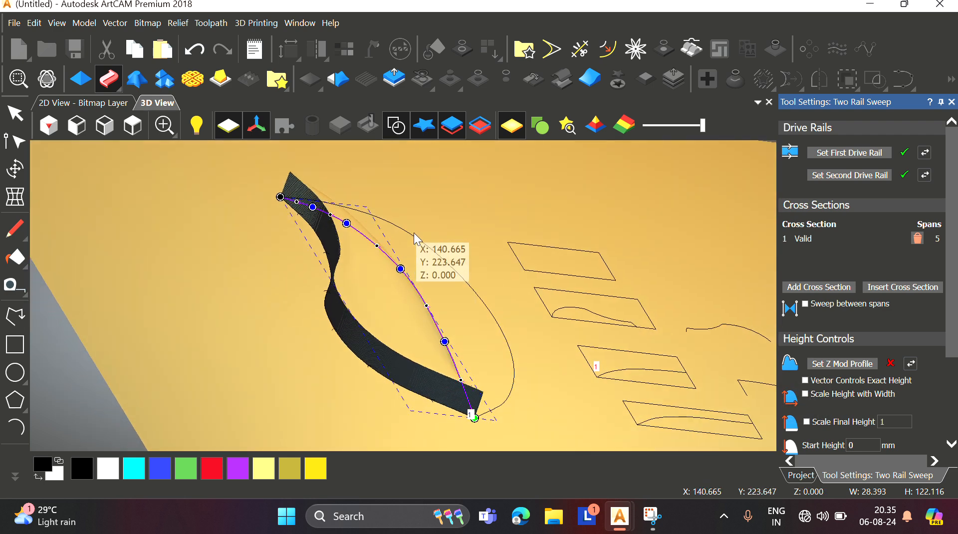
pyautogui.scroll(-3, 419, 240)
pyautogui.scroll(2, 452, 345)
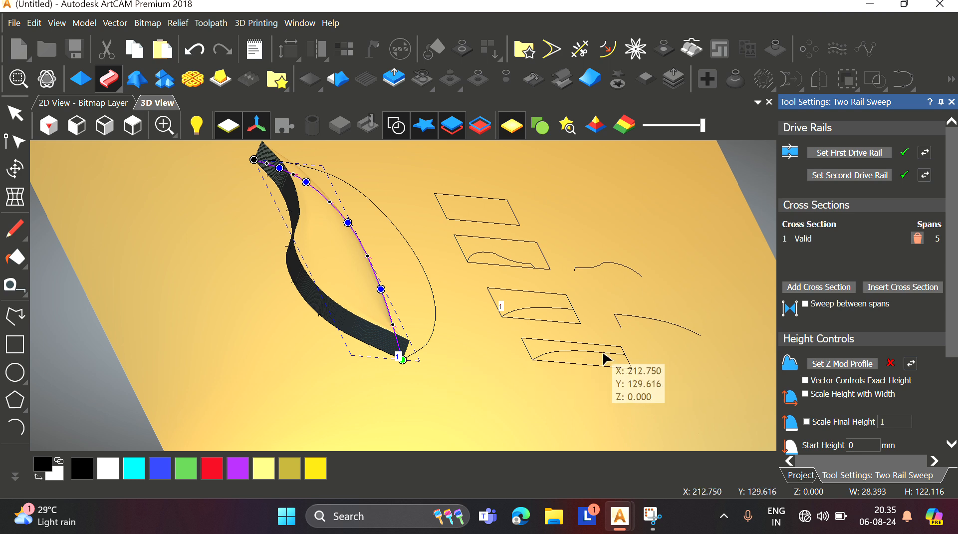
# Step: Set the fourth rectangle's curve as the Z modulation profile for the sweep
pyautogui.click(573, 350)
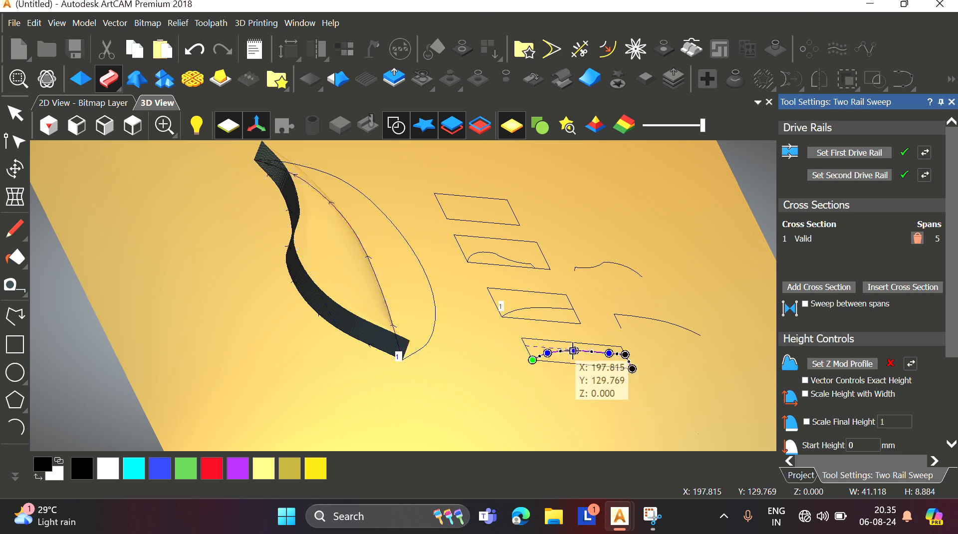
pyautogui.moveTo(517, 365); pyautogui.dragTo(514, 392, button='middle')
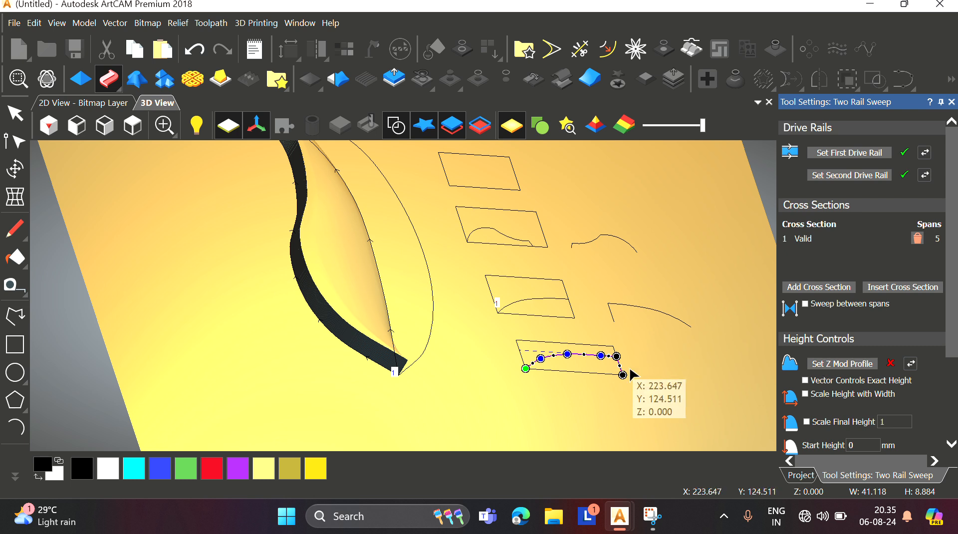
pyautogui.click(828, 367)
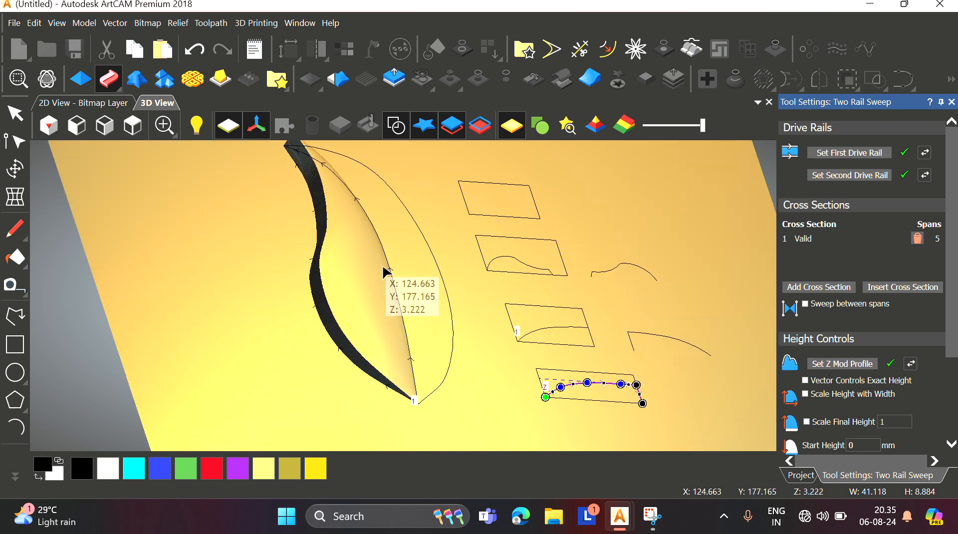
# Step: Orbit and zoom around the leaf relief to inspect the modulated sweep
pyautogui.moveTo(330, 197); pyautogui.dragTo(363, 240)
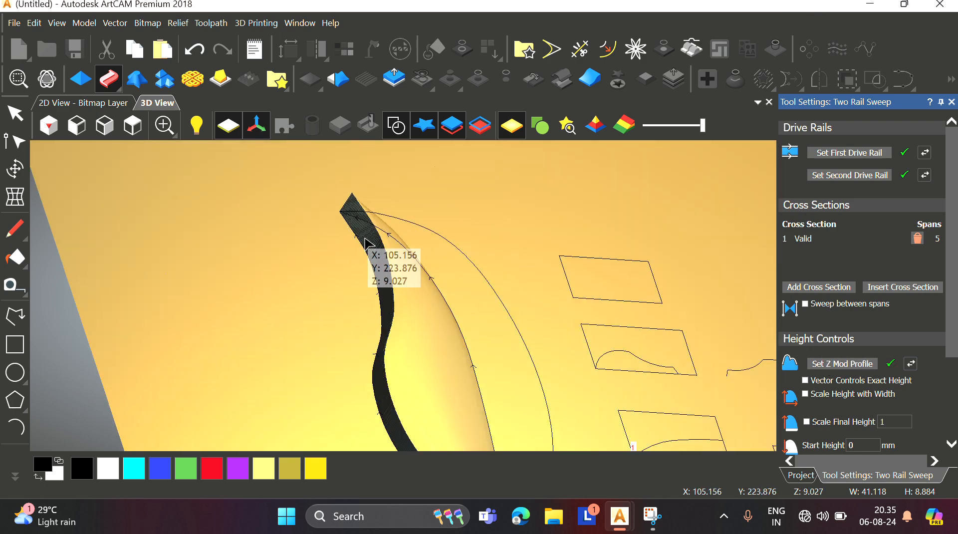
pyautogui.scroll(3, 360, 204)
pyautogui.scroll(-2, 420, 302)
pyautogui.scroll(-2, 423, 303)
pyautogui.moveTo(466, 371); pyautogui.dragTo(424, 318)
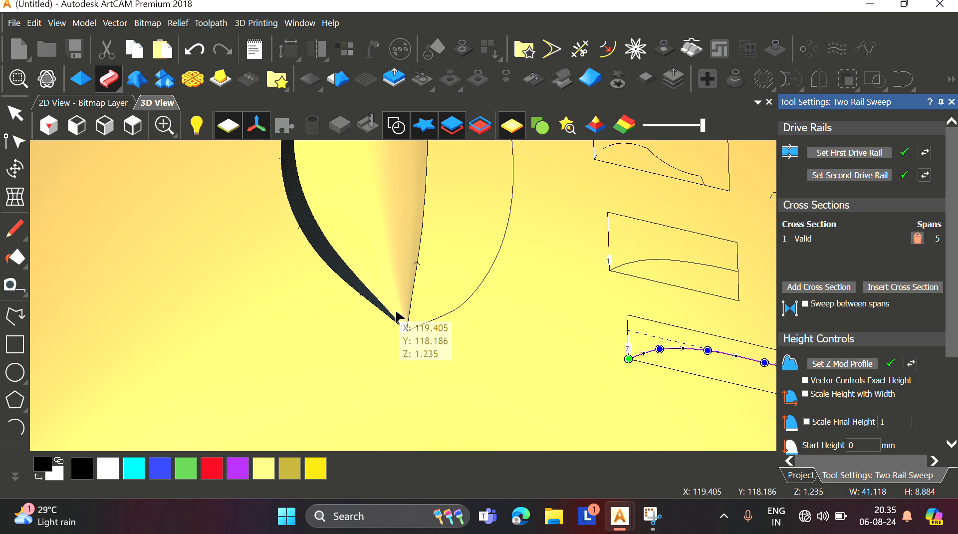
pyautogui.scroll(-4, 372, 224)
pyautogui.scroll(3, 382, 181)
pyautogui.scroll(-2, 394, 202)
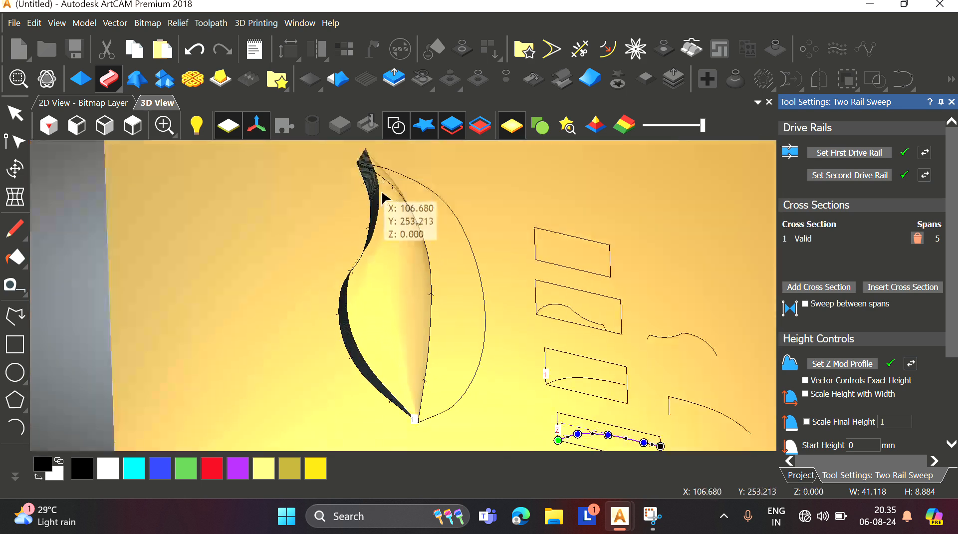
# Step: Reverse the Z modulation profile's direction, then reverse it back, orbiting the relief to compare
pyautogui.click(914, 367)
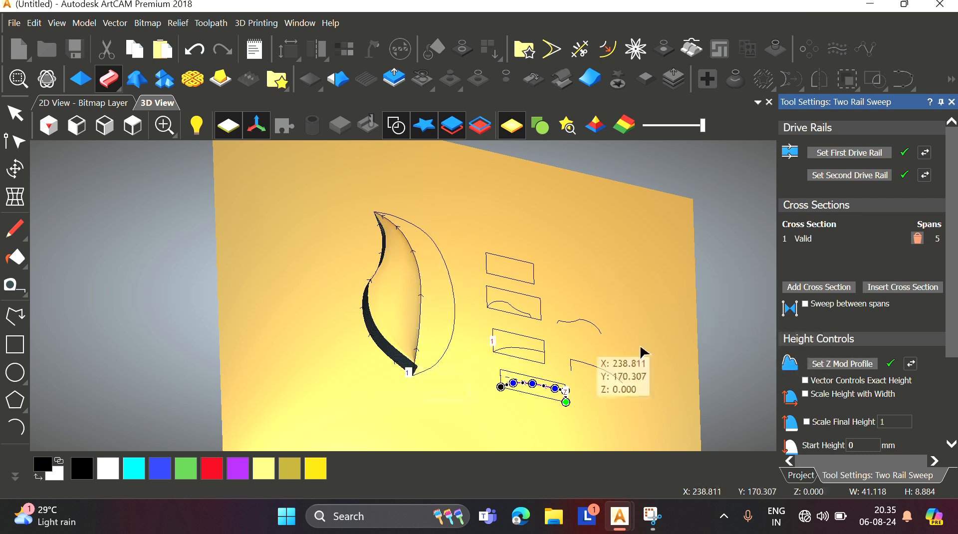
pyautogui.click(910, 364)
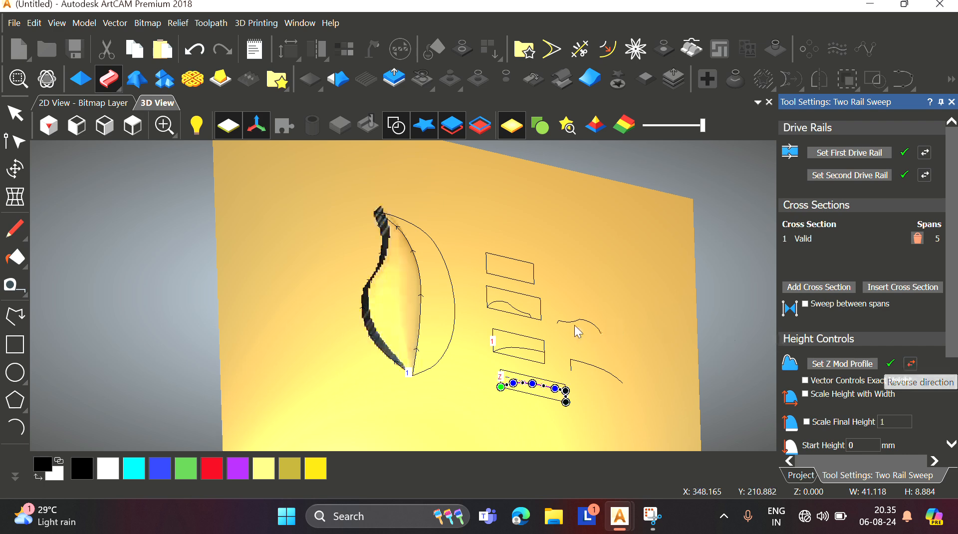
pyautogui.scroll(5, 423, 325)
pyautogui.moveTo(427, 349); pyautogui.dragTo(435, 297, button='middle')
pyautogui.scroll(-1, 403, 276)
pyautogui.scroll(2, 376, 302)
pyautogui.scroll(-5, 434, 297)
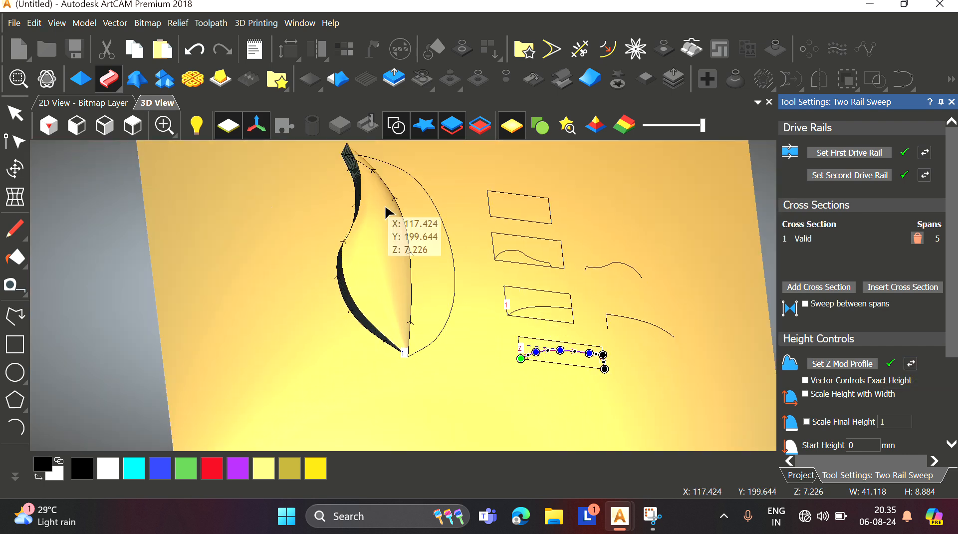
# Step: Switch to the top view and zoom and orbit to inspect the swept leaf relief near its tip
pyautogui.click(164, 127)
pyautogui.scroll(3, 419, 283)
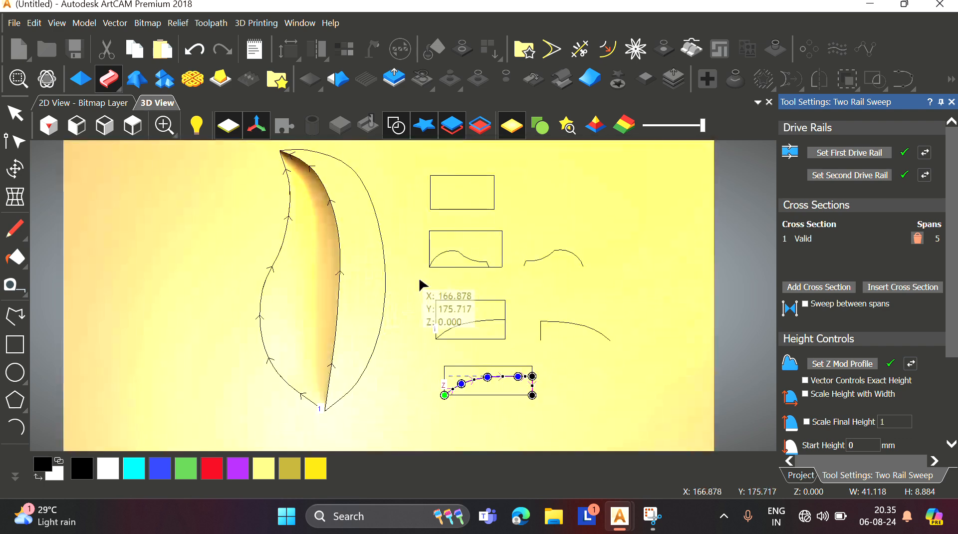
pyautogui.scroll(1, 285, 362)
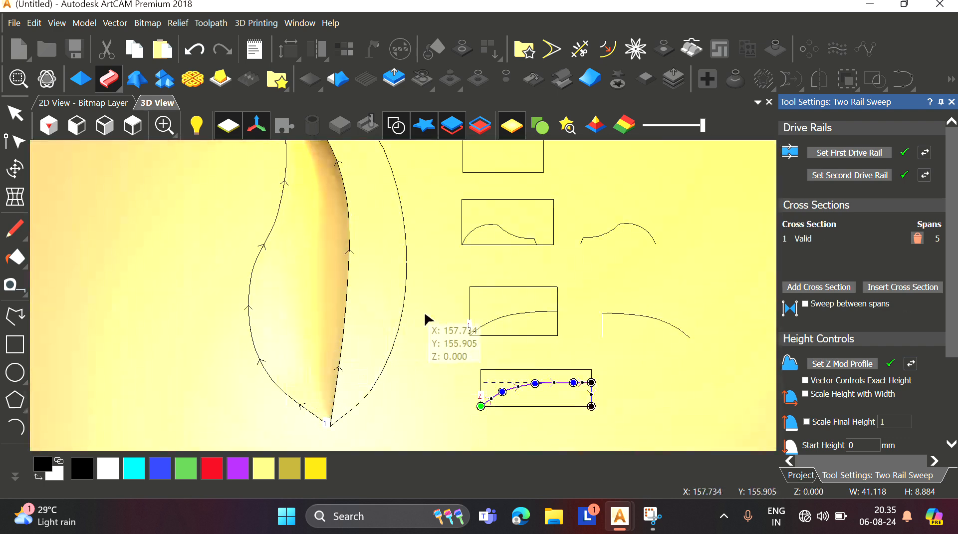
pyautogui.moveTo(355, 363); pyautogui.dragTo(350, 246, button='middle')
pyautogui.scroll(-2, 349, 248)
pyautogui.scroll(4, 347, 280)
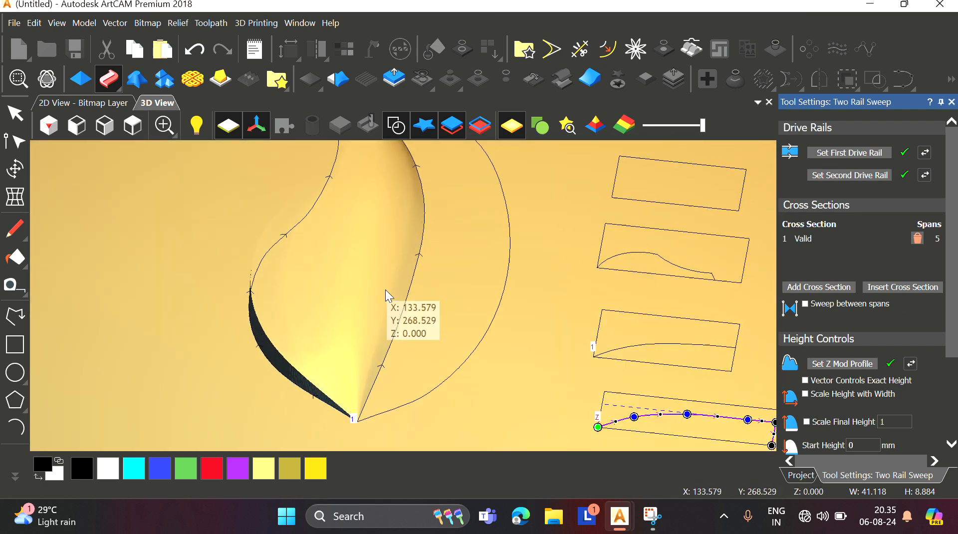
pyautogui.moveTo(385, 290); pyautogui.dragTo(400, 310, button='middle')
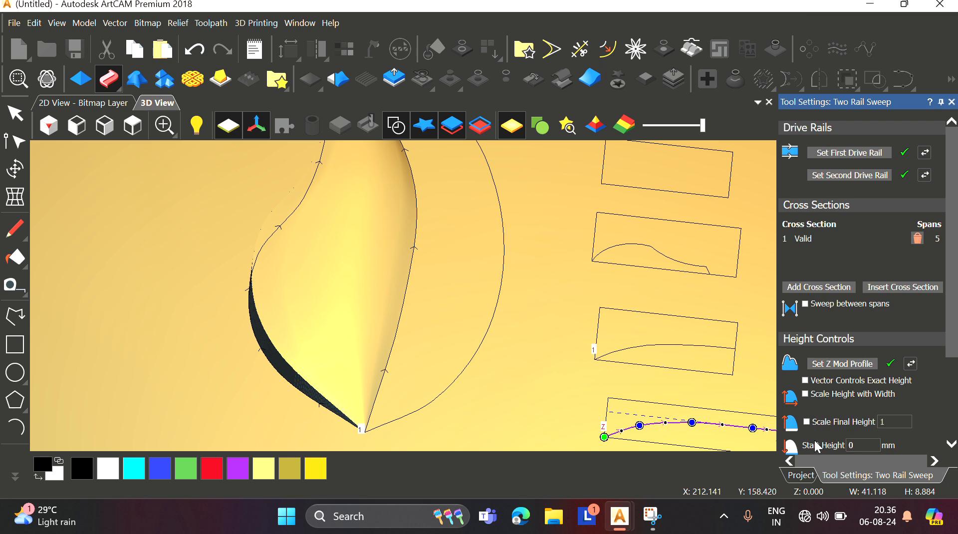
# Step: Enable Scale Final Height for the sweep with a value of 10
pyautogui.click(807, 422)
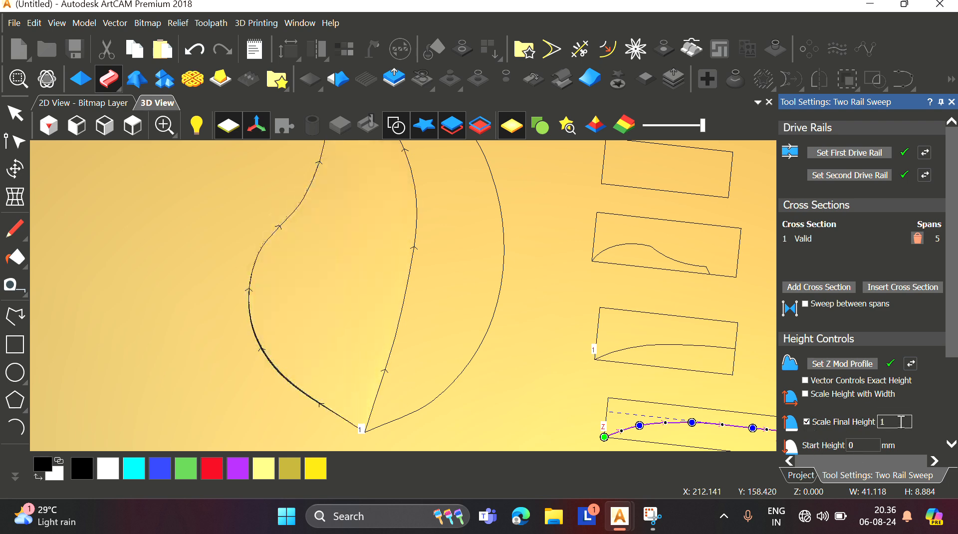
pyautogui.scroll(-3, 811, 407)
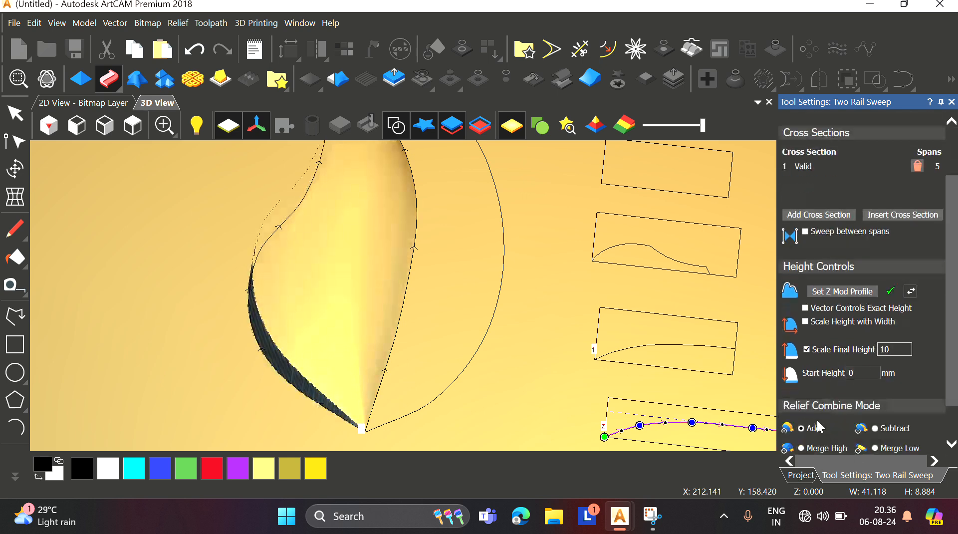
pyautogui.scroll(-3, 666, 368)
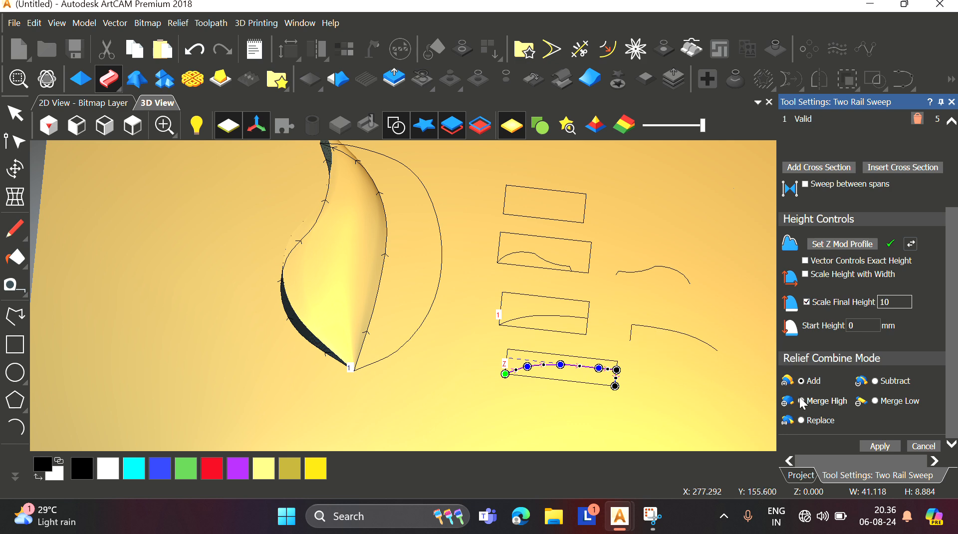
# Step: Orbit, switch to the top view and zoom to inspect the height-scaled leaf relief
pyautogui.moveTo(571, 327); pyautogui.dragTo(460, 350)
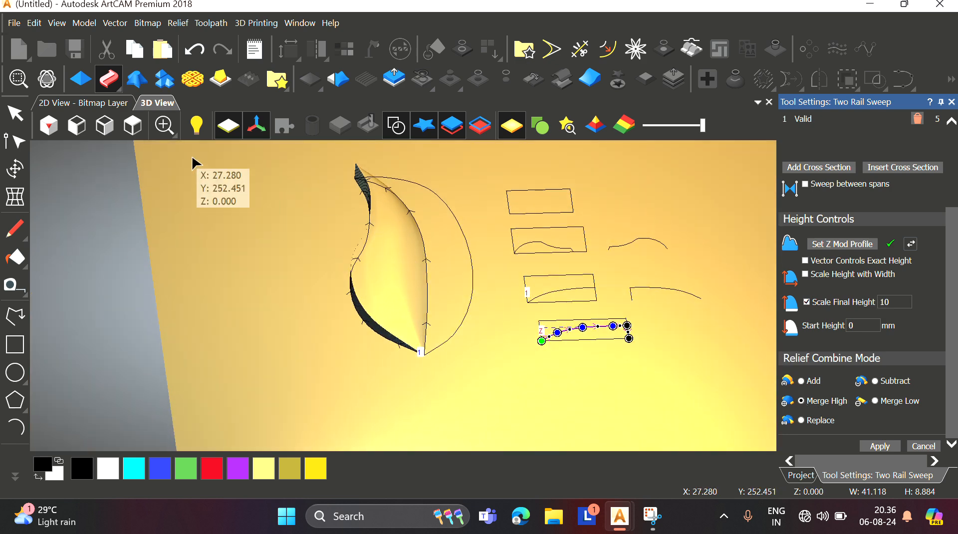
pyautogui.click(133, 128)
pyautogui.scroll(3, 364, 267)
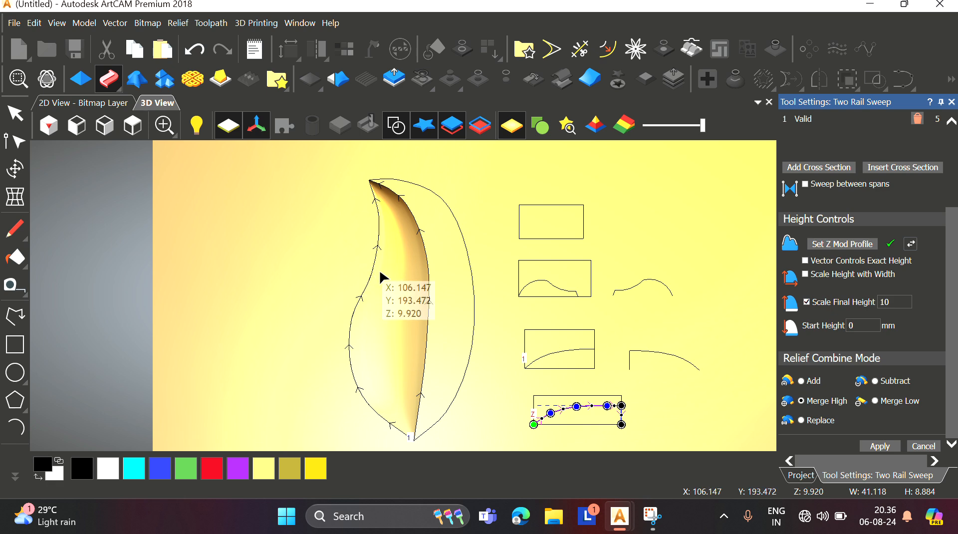
pyautogui.scroll(-1, 391, 306)
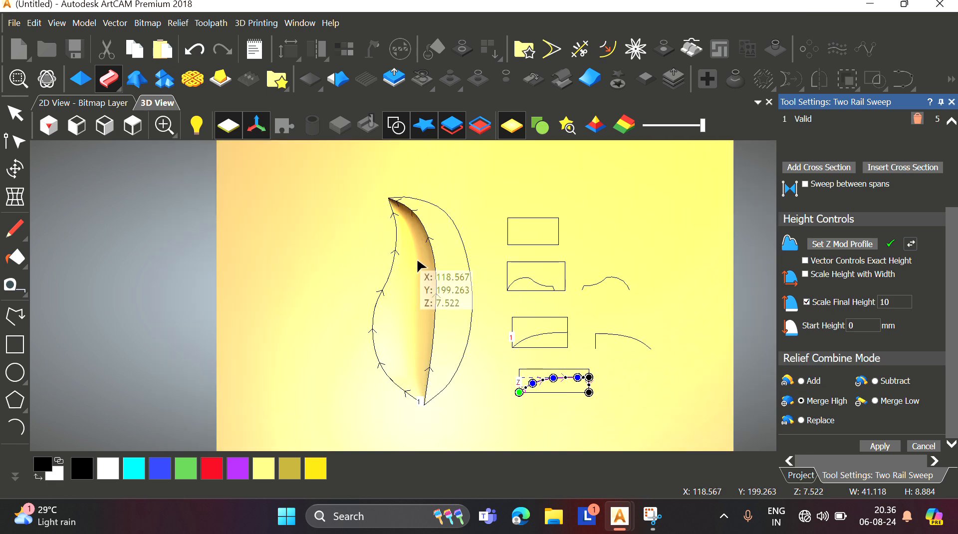
pyautogui.scroll(1, 419, 275)
pyautogui.scroll(-2, 399, 345)
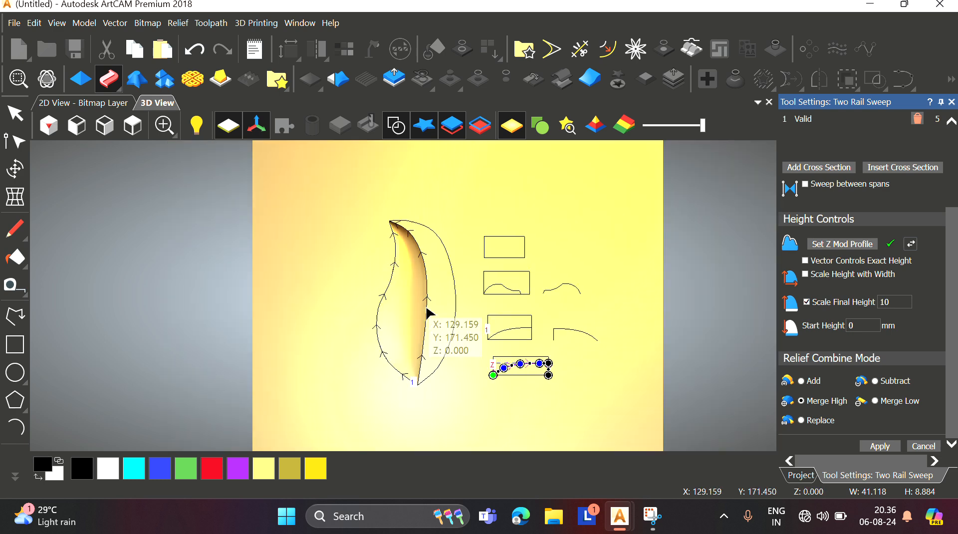
pyautogui.scroll(5, 434, 320)
pyautogui.scroll(-5, 433, 245)
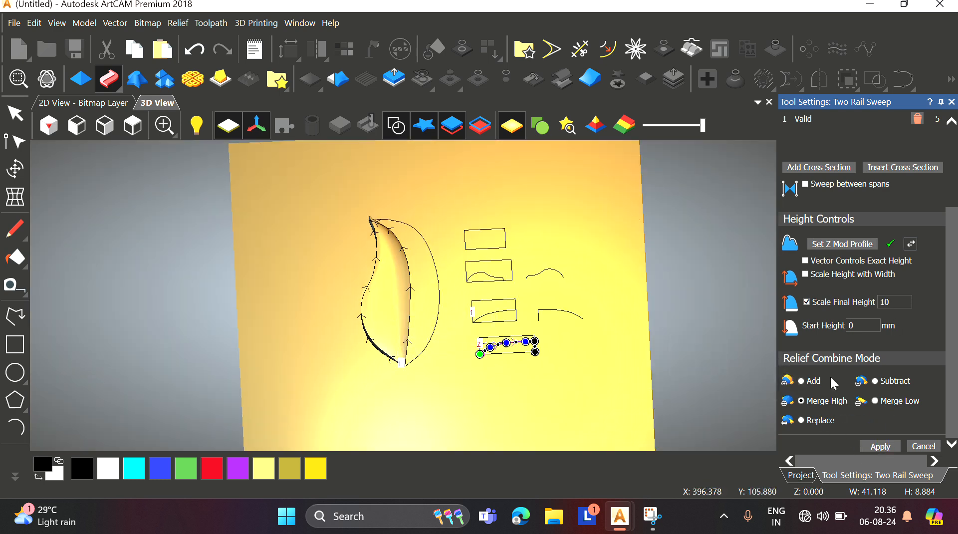
# Step: Close the Two Rail Sweep tool settings
pyautogui.click(952, 103)
pyautogui.scroll(-2, 447, 245)
pyautogui.scroll(2, 430, 320)
pyautogui.moveTo(430, 320); pyautogui.dragTo(441, 220, button='middle')
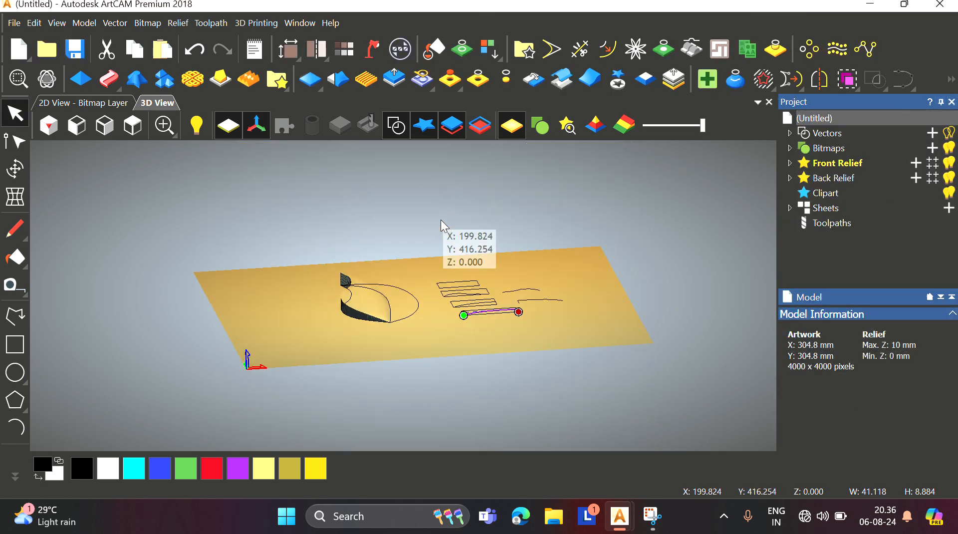
pyautogui.moveTo(441, 220); pyautogui.dragTo(445, 282)
# Step: Select both leaf outline curves and start a new Two Rail Sweep using them as drive rails
pyautogui.click(145, 128)
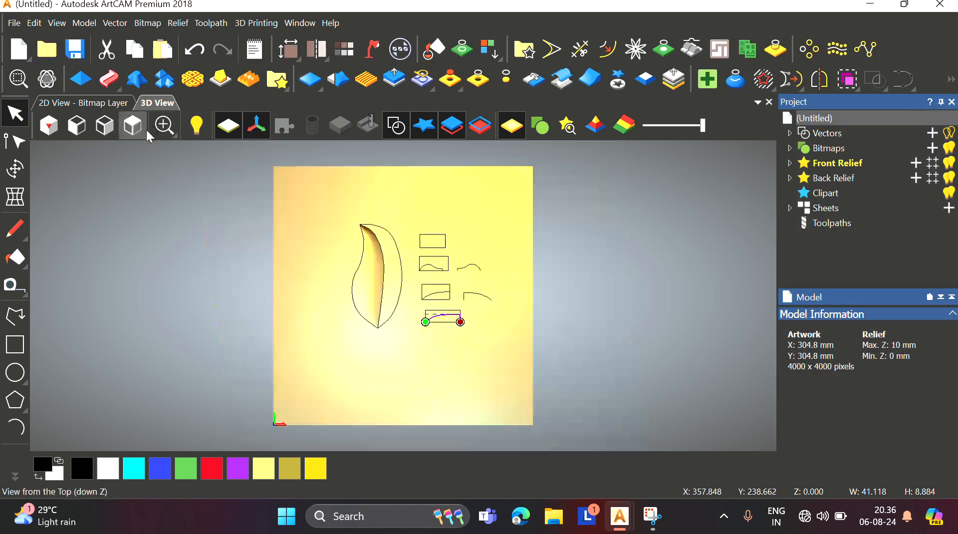
pyautogui.scroll(3, 375, 250)
pyautogui.scroll(-2, 394, 299)
pyautogui.scroll(2, 395, 300)
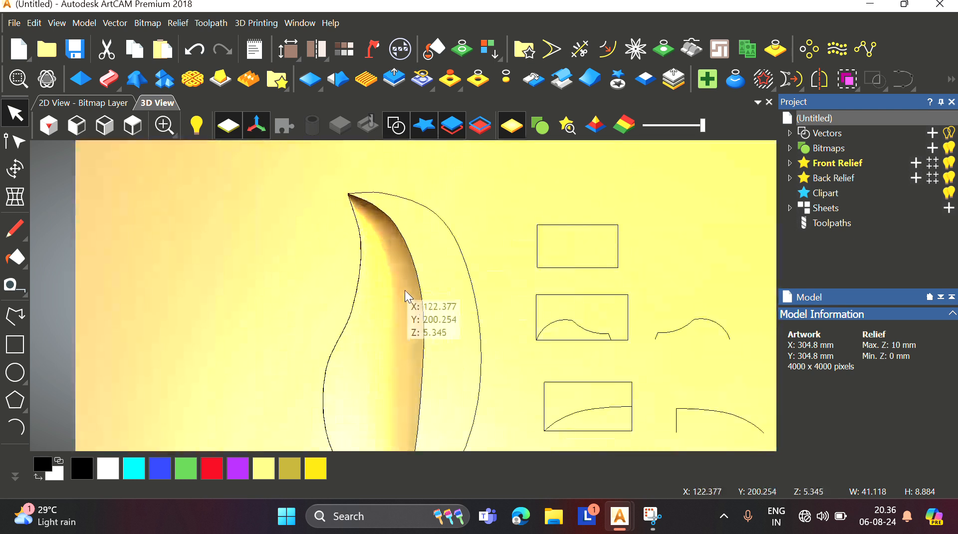
pyautogui.click(417, 274)
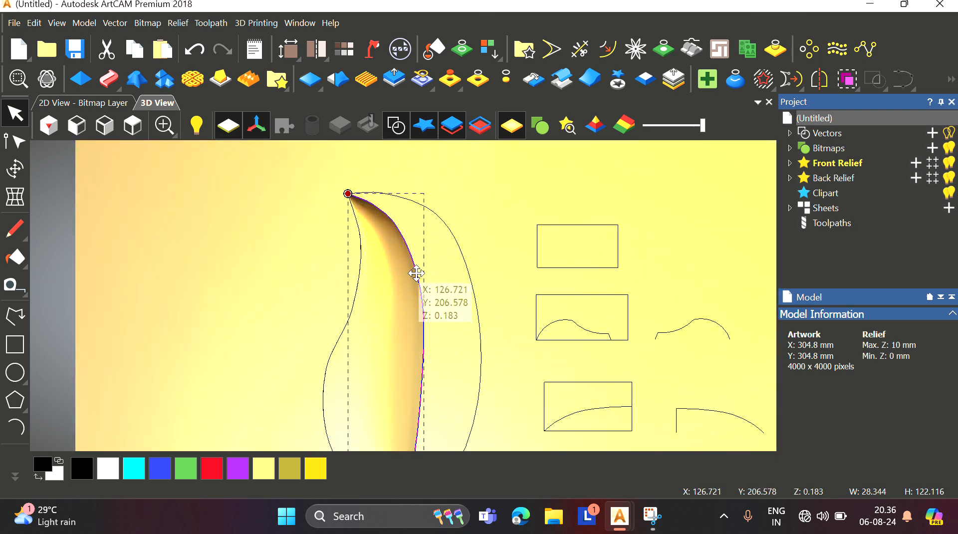
pyautogui.keyDown('shift'); pyautogui.click(467, 267); pyautogui.keyUp('shift')
pyautogui.scroll(-5, 369, 266)
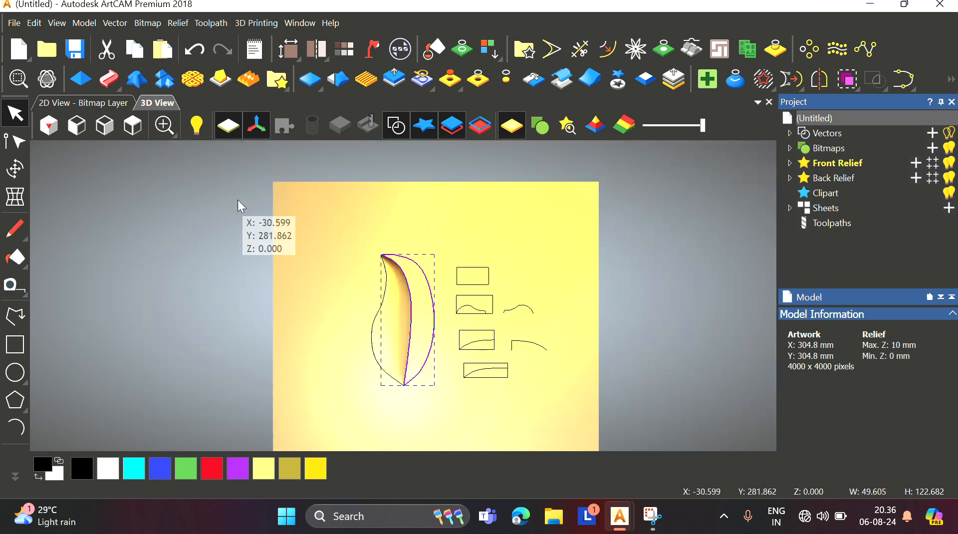
pyautogui.click(109, 78)
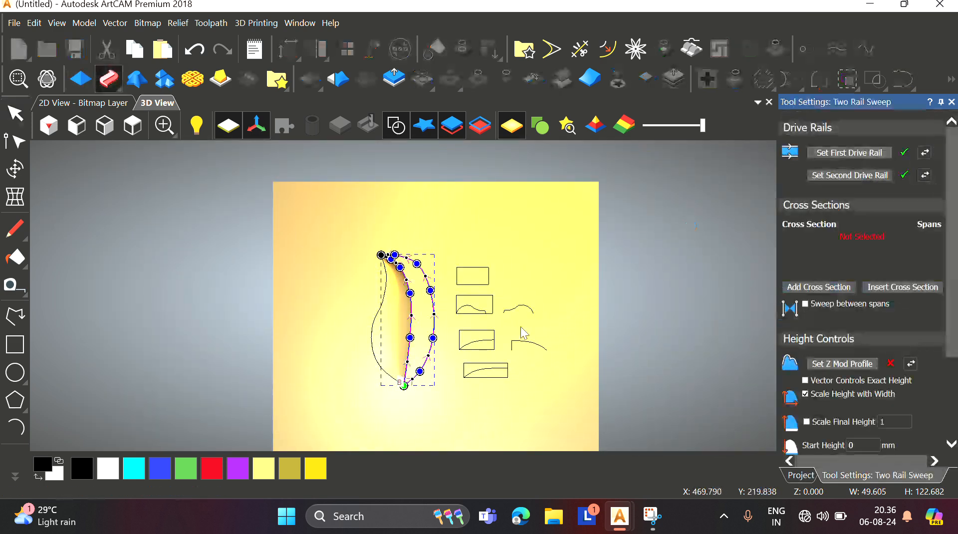
# Step: Add the curve inside the third rectangle as the sweep's cross section
pyautogui.scroll(3, 474, 312)
pyautogui.click(493, 339)
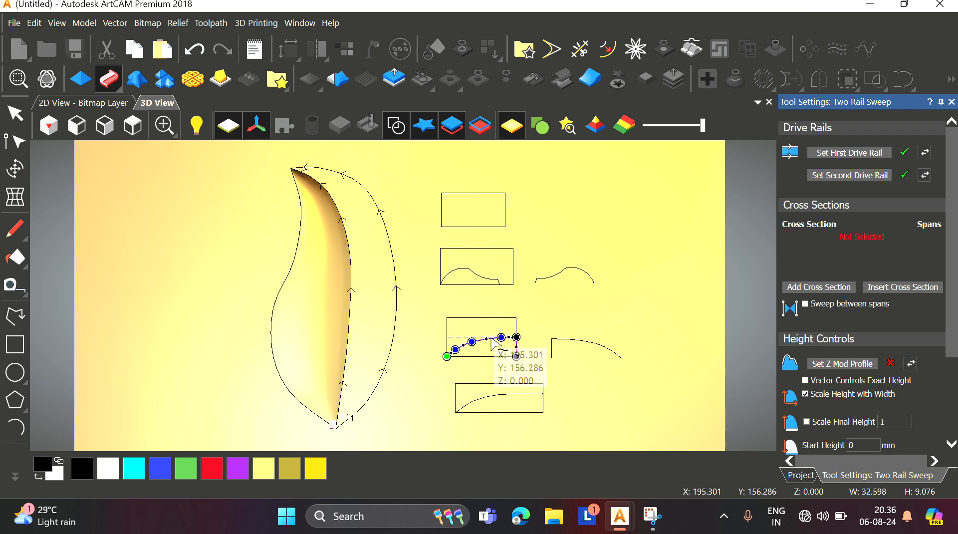
pyautogui.click(807, 291)
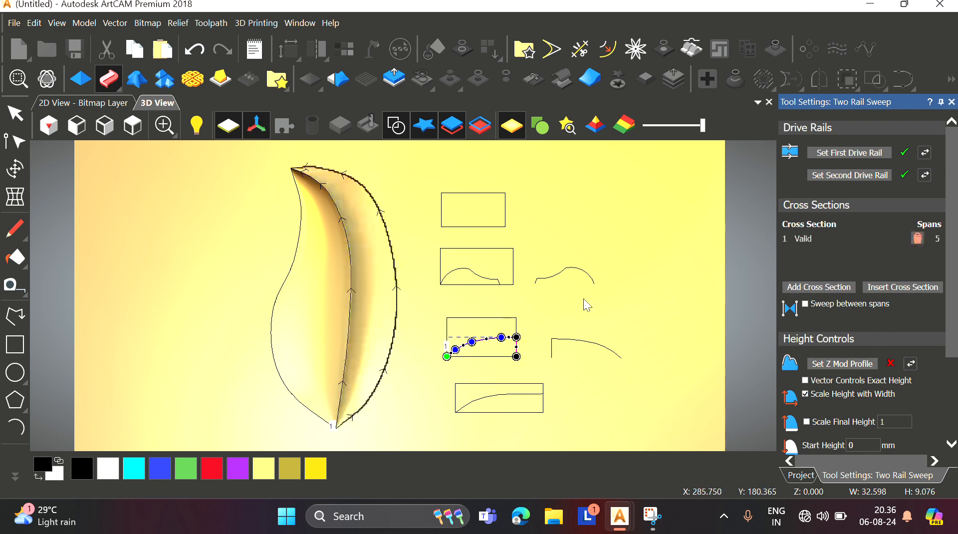
# Step: Zoom and orbit around the new leaf sweep to inspect its outer edges, then return to the top view
pyautogui.scroll(5, 367, 340)
pyautogui.moveTo(388, 304); pyautogui.dragTo(353, 261)
pyautogui.moveTo(135, 366); pyautogui.dragTo(312, 349, button='middle')
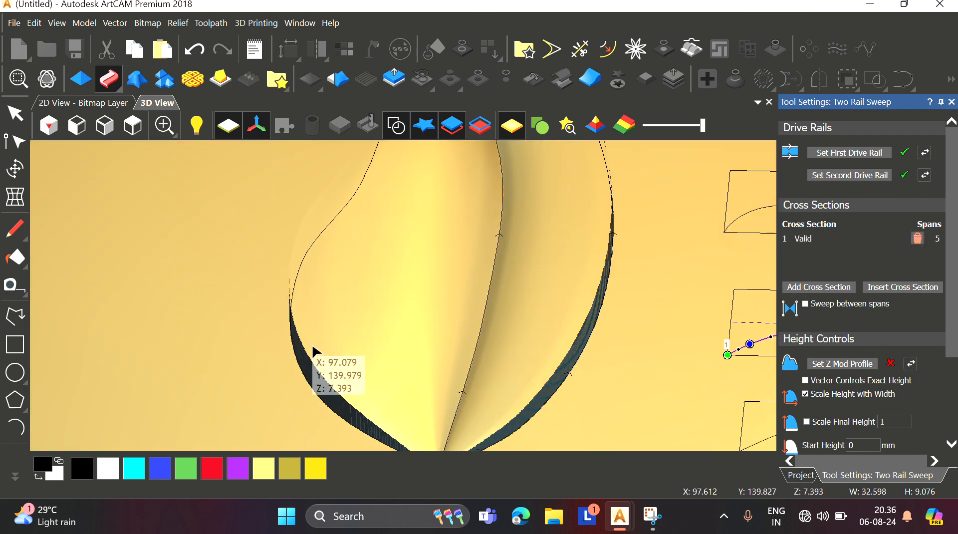
pyautogui.moveTo(312, 349); pyautogui.dragTo(306, 282)
pyautogui.scroll(3, 310, 309)
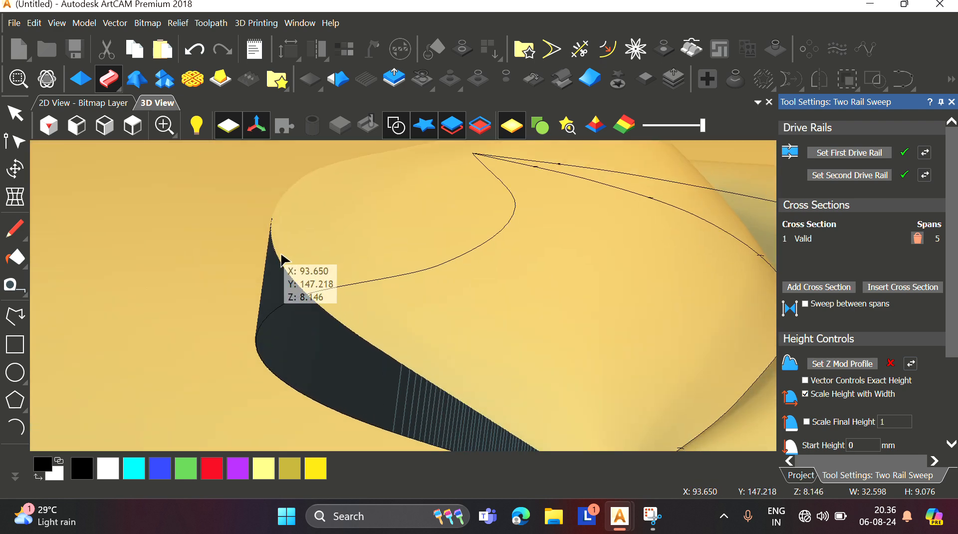
pyautogui.scroll(3, 368, 314)
pyautogui.moveTo(368, 314); pyautogui.dragTo(349, 331)
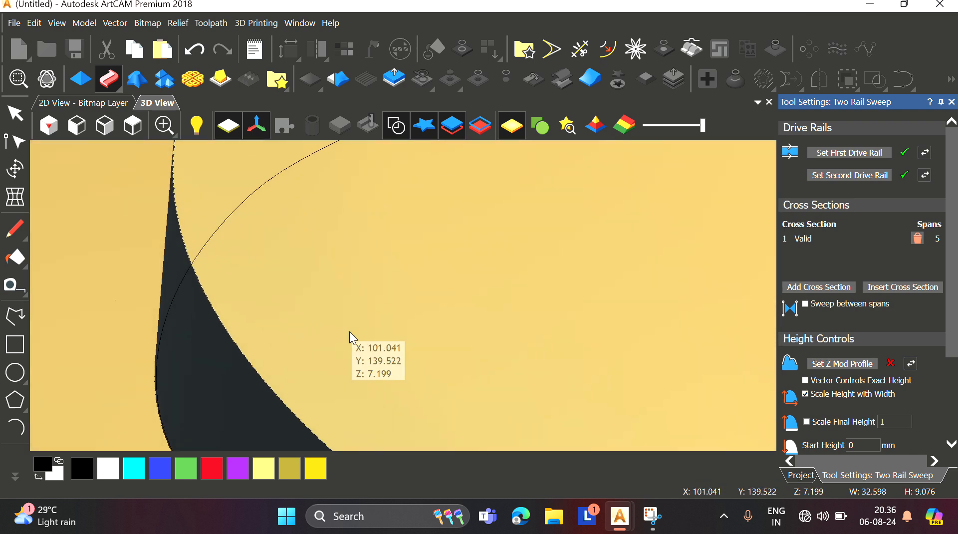
pyautogui.scroll(-3, 425, 314)
pyautogui.moveTo(427, 318); pyautogui.dragTo(302, 297)
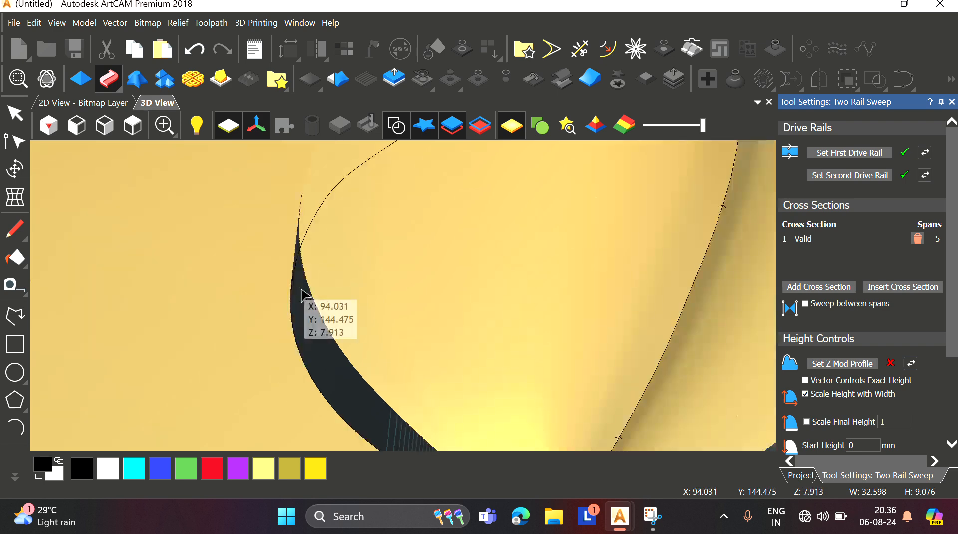
pyautogui.scroll(-4, 415, 287)
pyautogui.scroll(4, 597, 307)
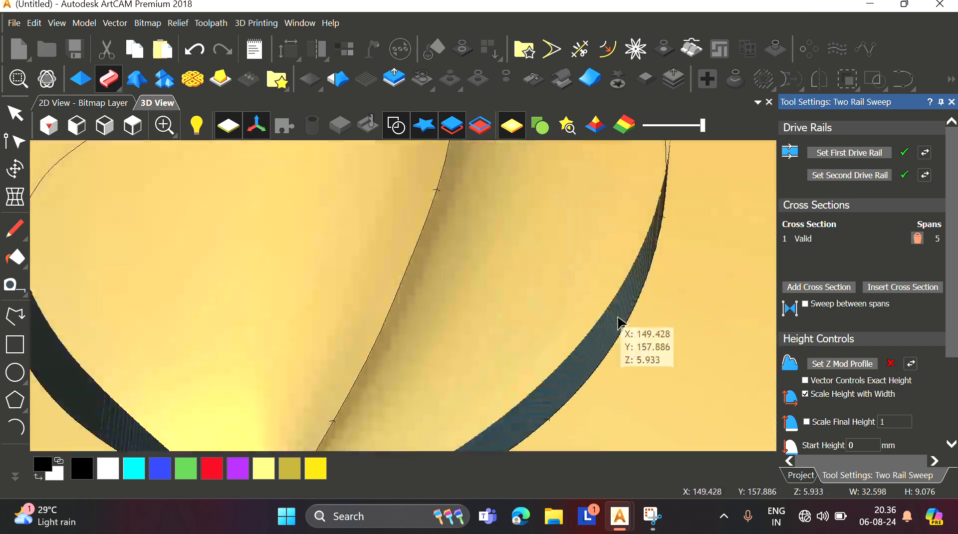
pyautogui.moveTo(618, 319); pyautogui.dragTo(589, 359)
pyautogui.scroll(-5, 614, 282)
pyautogui.scroll(4, 603, 293)
pyautogui.click(133, 126)
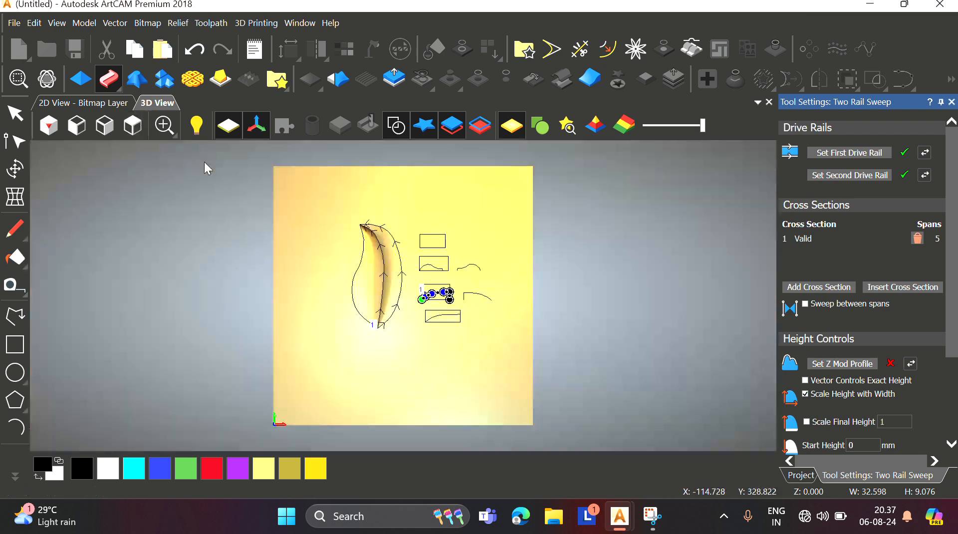
# Step: Zoom in to examine the cross-section curve's right end at its rectangle's corner
pyautogui.scroll(3, 514, 322)
pyautogui.scroll(4, 352, 265)
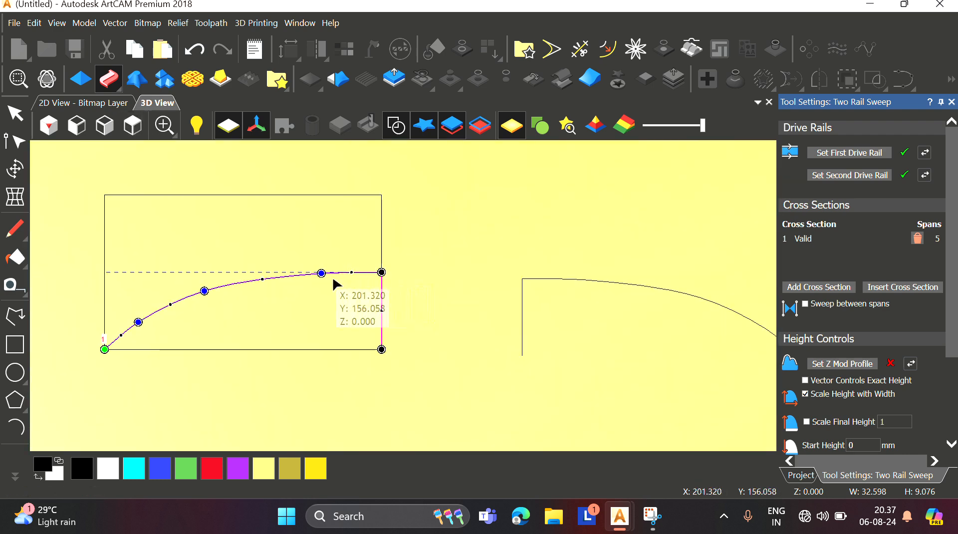
pyautogui.scroll(-2, 321, 284)
pyautogui.scroll(3, 372, 292)
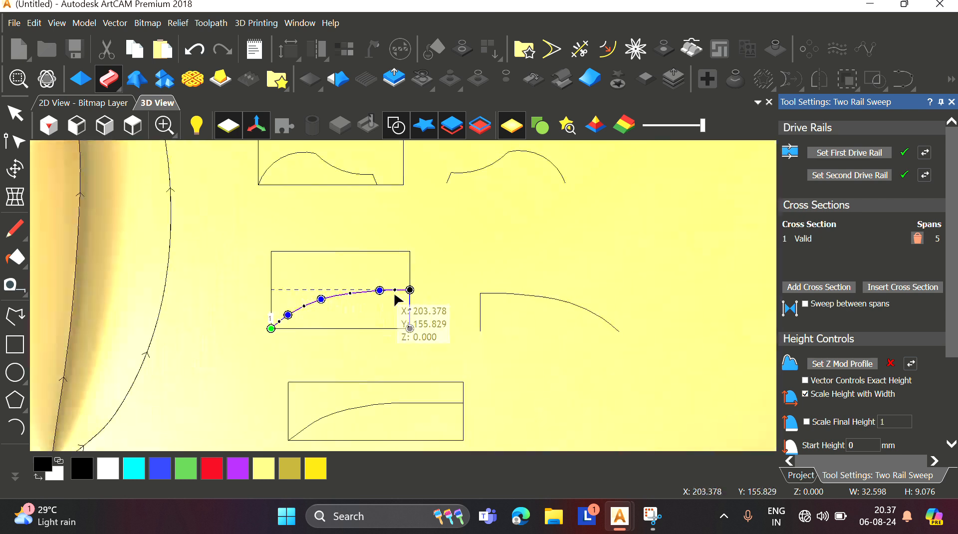
pyautogui.scroll(4, 401, 295)
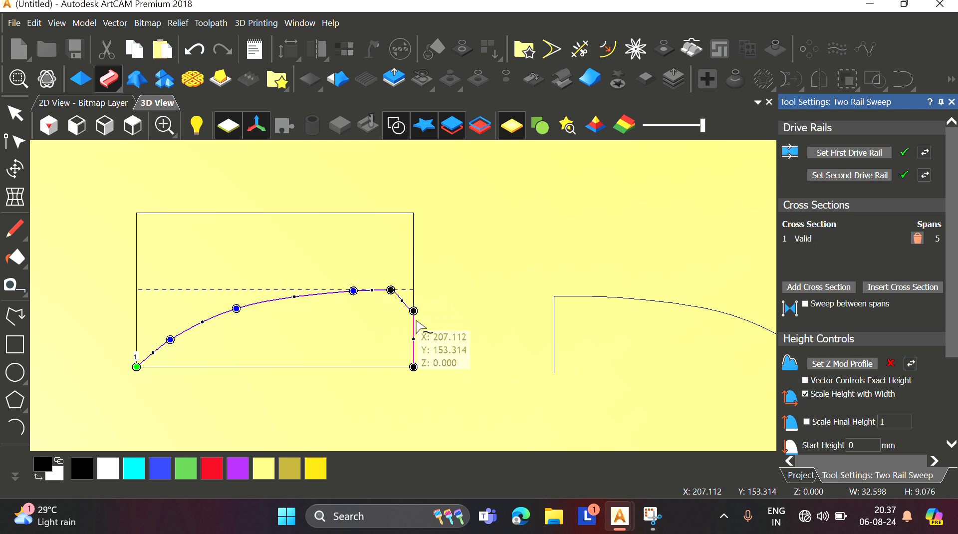
pyautogui.scroll(3, 407, 311)
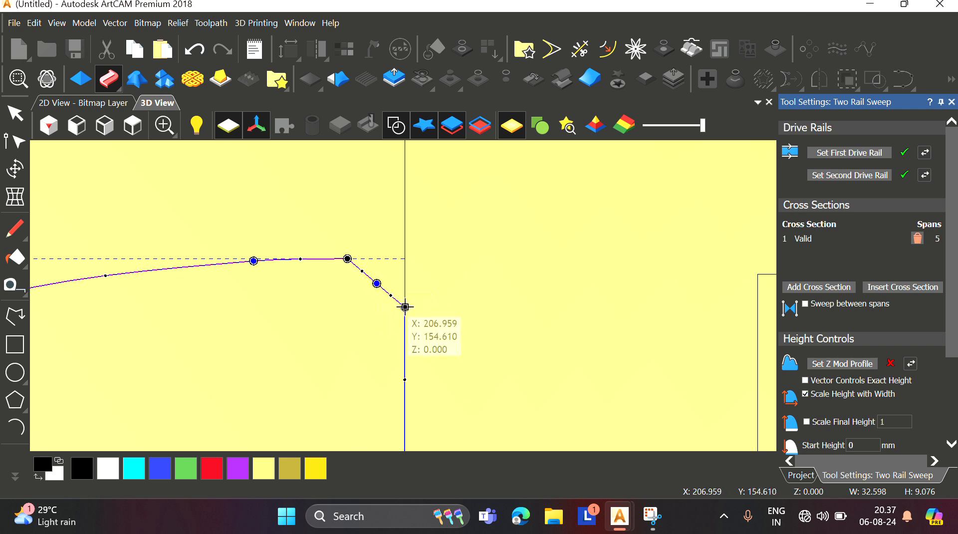
pyautogui.scroll(-2, 350, 296)
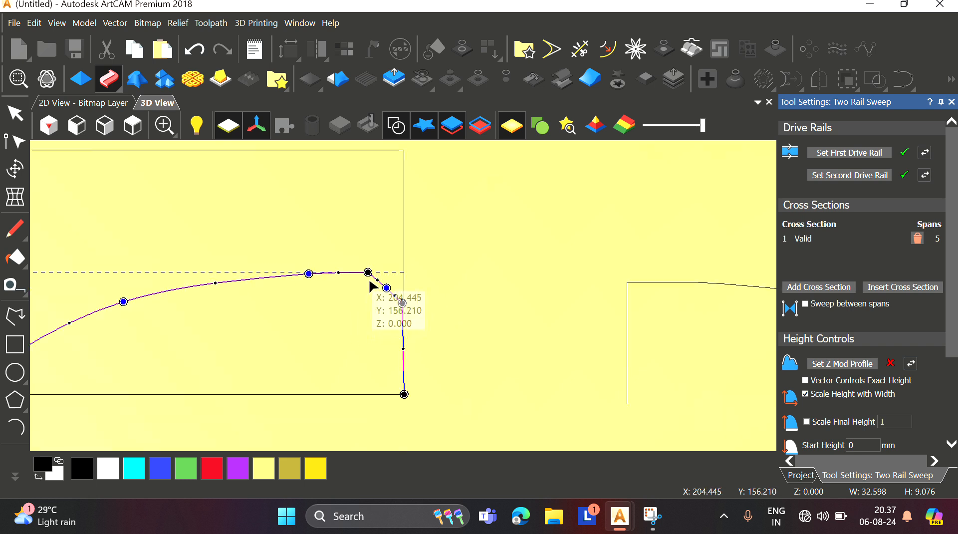
pyautogui.scroll(-4, 350, 287)
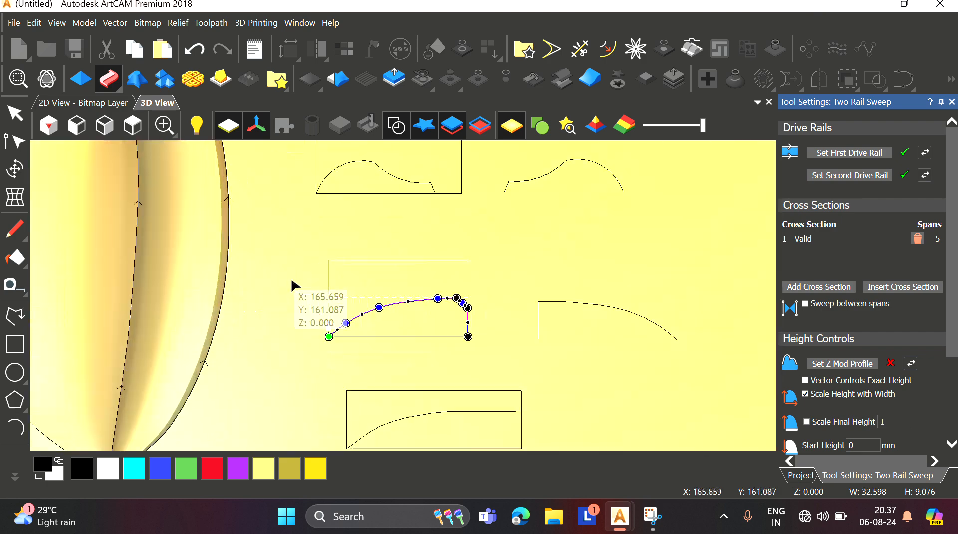
# Step: Zoom and orbit around the leaf sweep to inspect its surface and the cross-section curve
pyautogui.scroll(4, 208, 306)
pyautogui.scroll(-8, 376, 274)
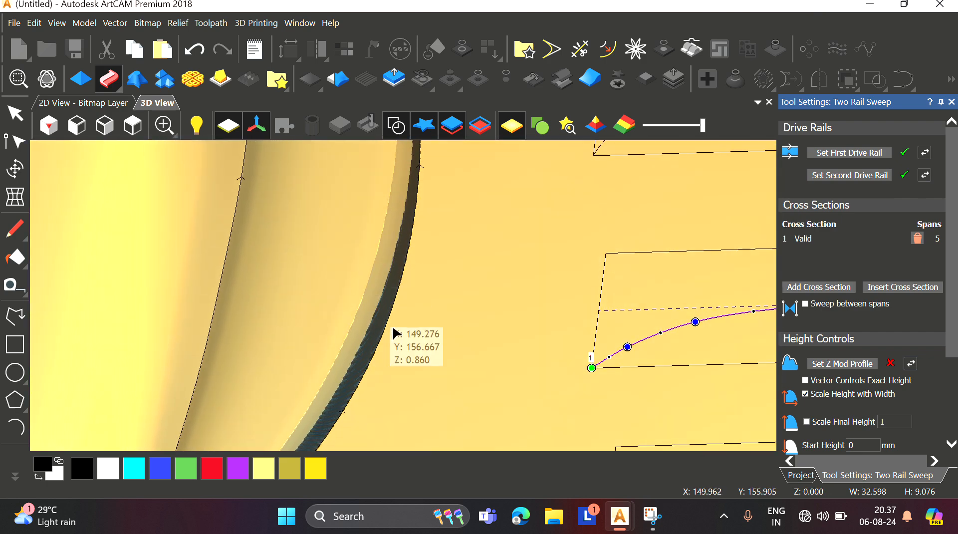
pyautogui.scroll(8, 370, 310)
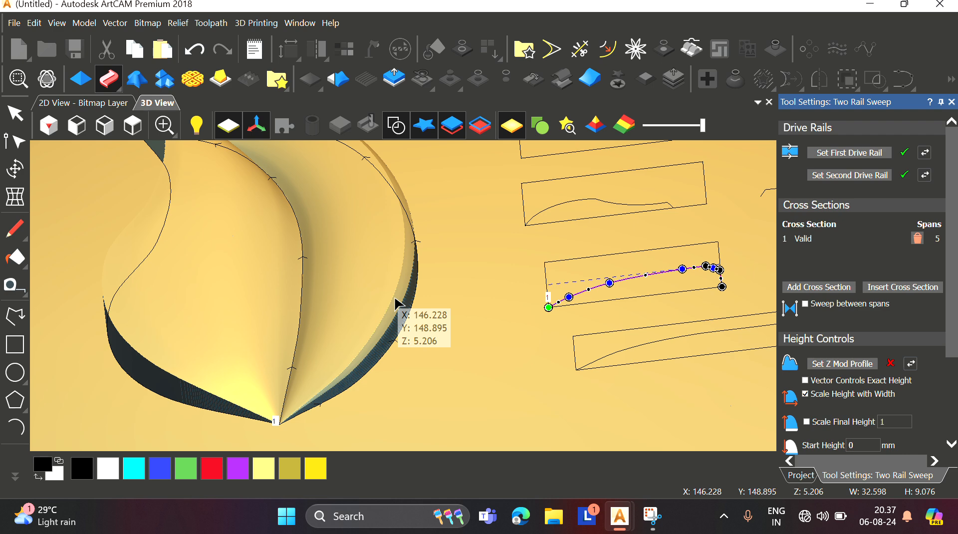
pyautogui.scroll(3, 410, 297)
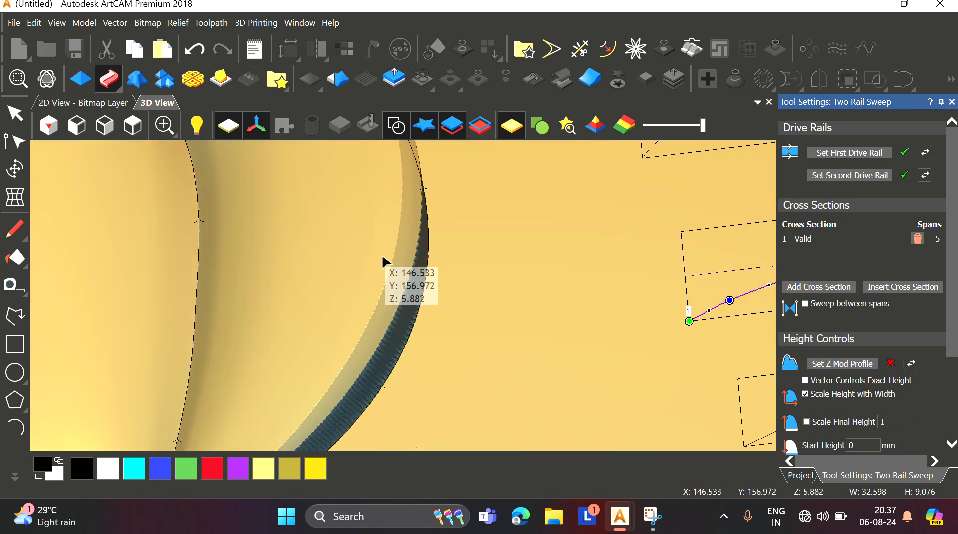
pyautogui.scroll(-3, 378, 298)
pyautogui.scroll(3, 263, 353)
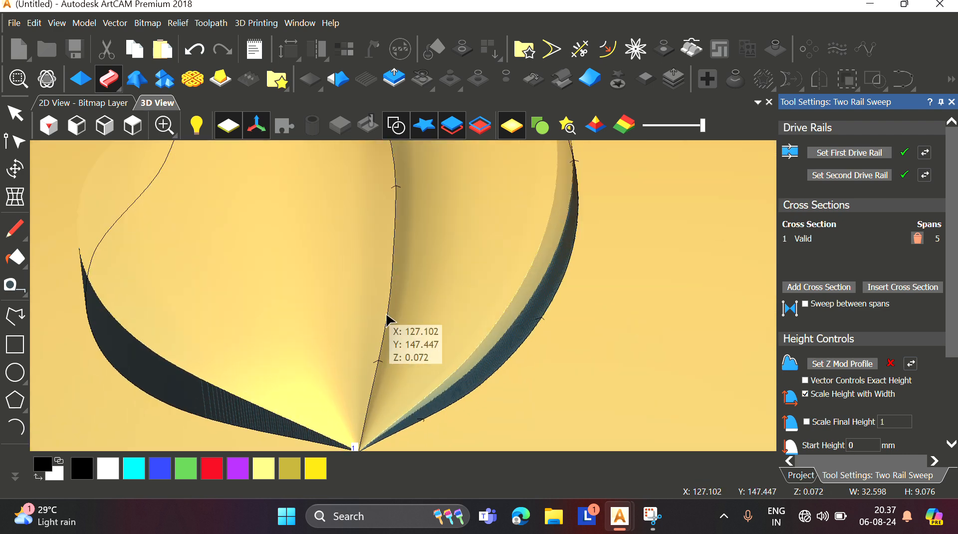
pyautogui.scroll(-3, 391, 327)
pyautogui.scroll(3, 450, 310)
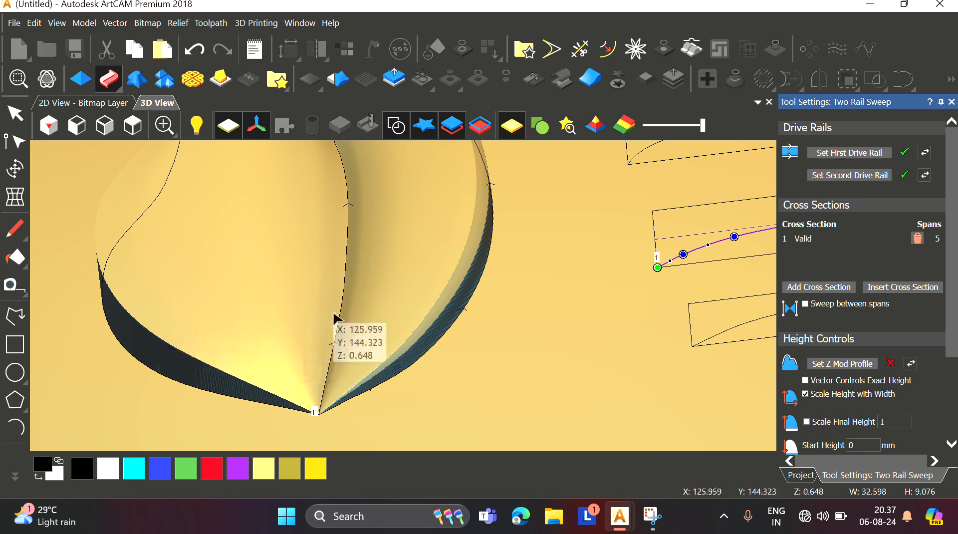
pyautogui.moveTo(334, 318); pyautogui.dragTo(539, 301)
pyautogui.scroll(-6, 541, 305)
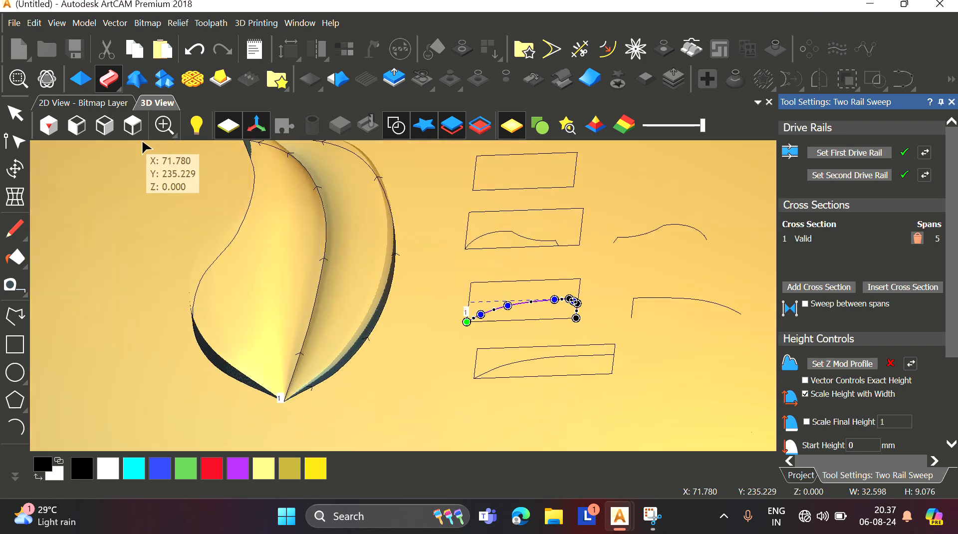
pyautogui.scroll(3, 412, 257)
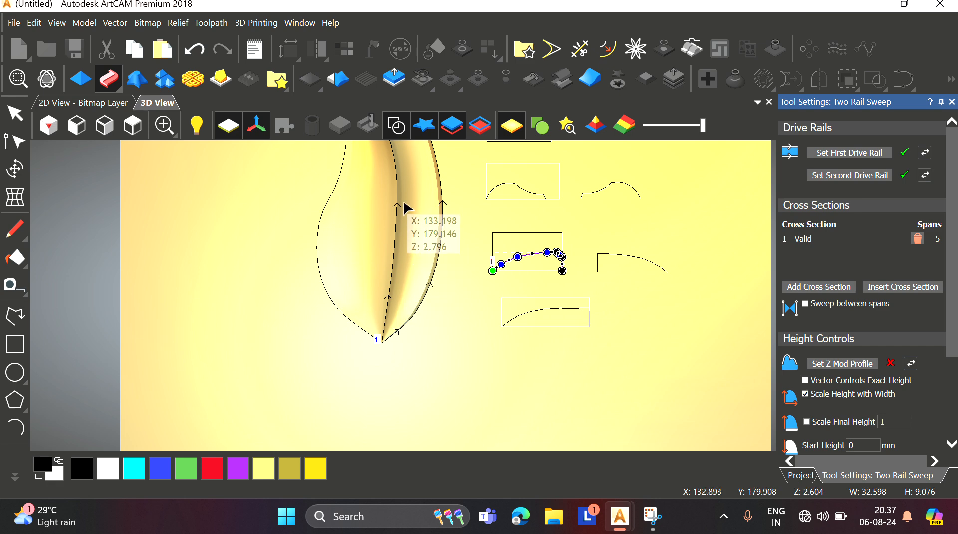
pyautogui.scroll(4, 398, 189)
pyautogui.scroll(-4, 398, 188)
pyautogui.scroll(4, 390, 189)
# Step: Select the leaf's outer outline curve and zoom in to examine the sweep at the leaf's tip
pyautogui.click(377, 187)
pyautogui.scroll(-3, 372, 186)
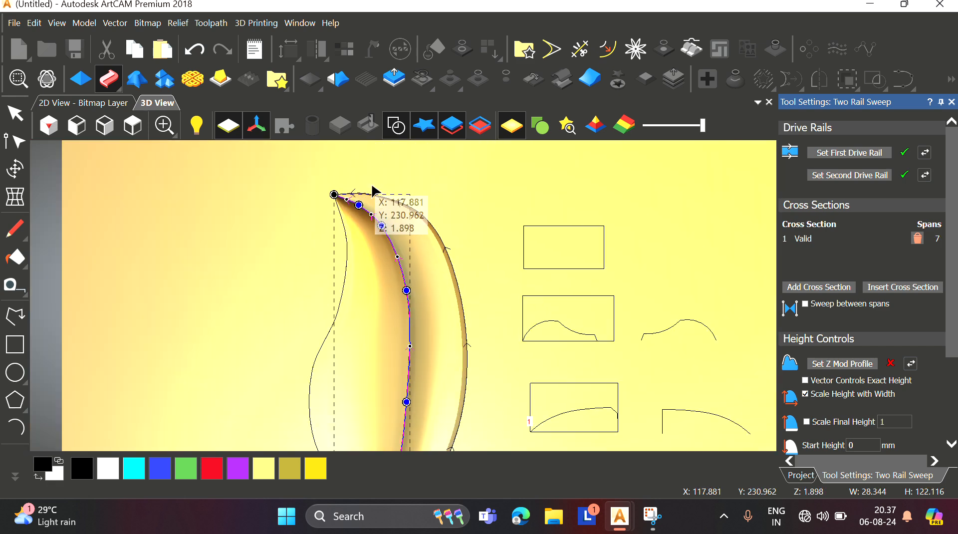
pyautogui.scroll(4, 373, 189)
pyautogui.moveTo(364, 266); pyautogui.dragTo(364, 308)
pyautogui.moveTo(479, 369); pyautogui.dragTo(474, 396)
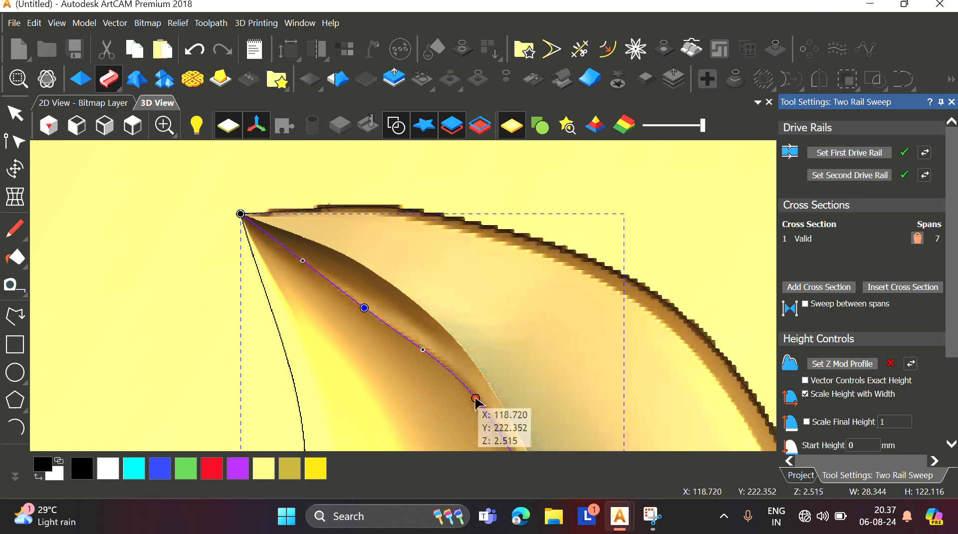
pyautogui.scroll(-4, 482, 377)
pyautogui.scroll(3, 419, 314)
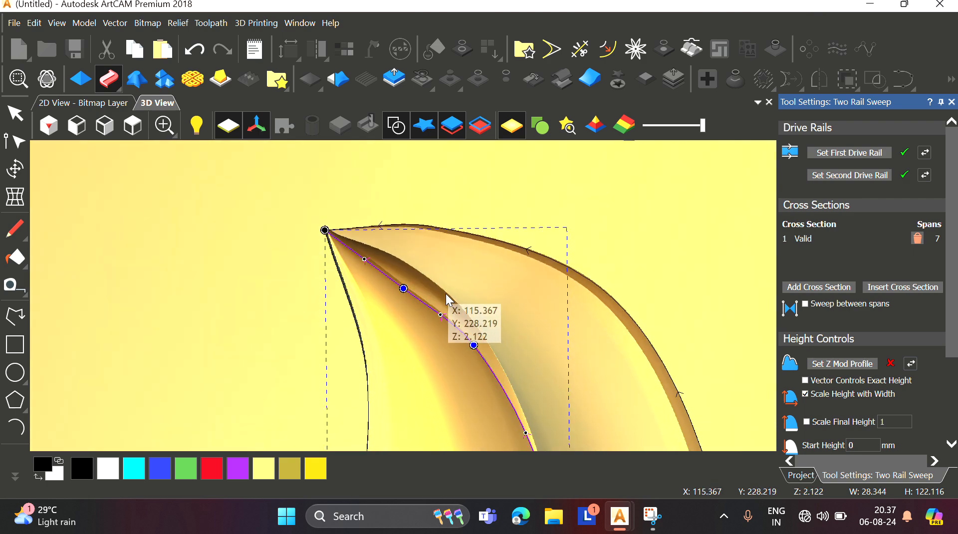
pyautogui.scroll(5, 439, 304)
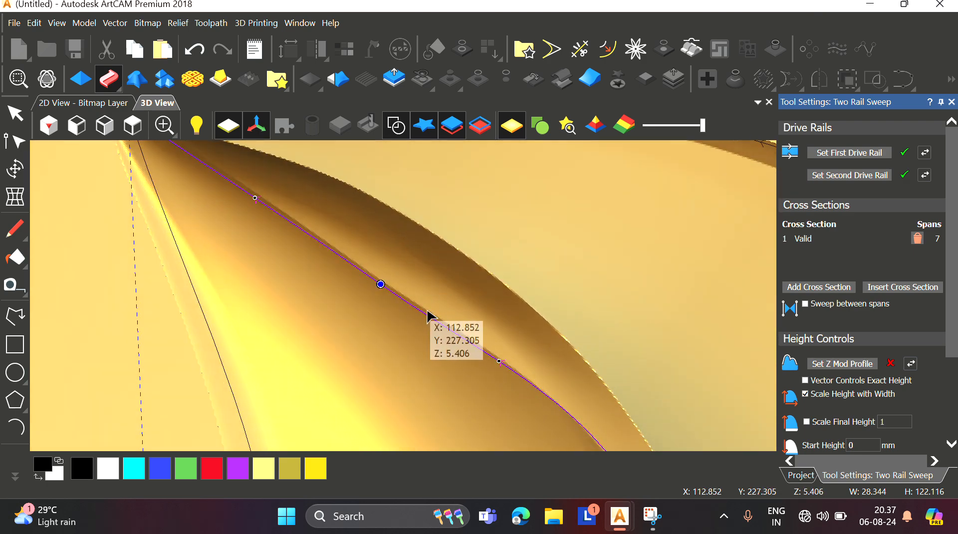
pyautogui.moveTo(428, 311); pyautogui.dragTo(432, 265, button='middle')
# Step: Set the relief combine mode to Merge High and turn off Scale Height with Width
pyautogui.scroll(-3, 843, 425)
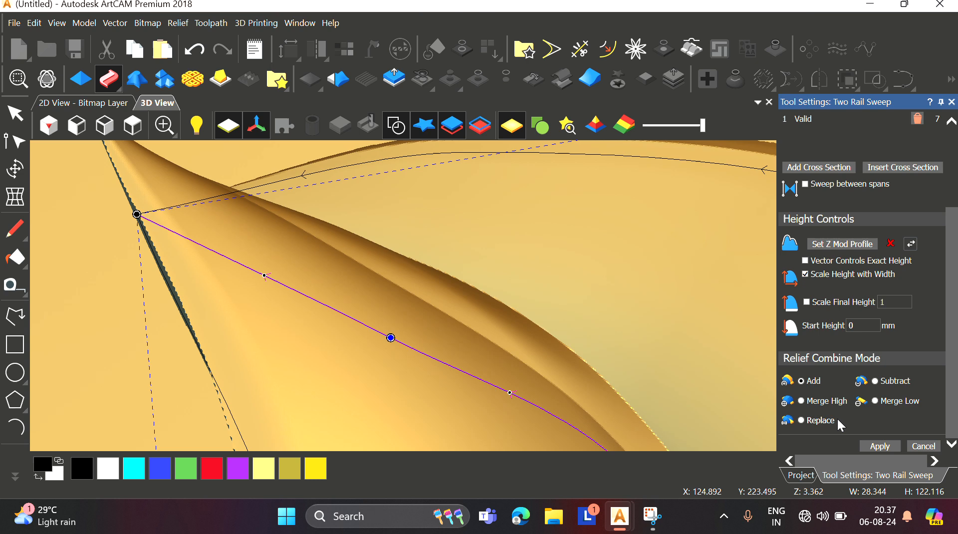
pyautogui.click(802, 402)
pyautogui.scroll(-4, 470, 335)
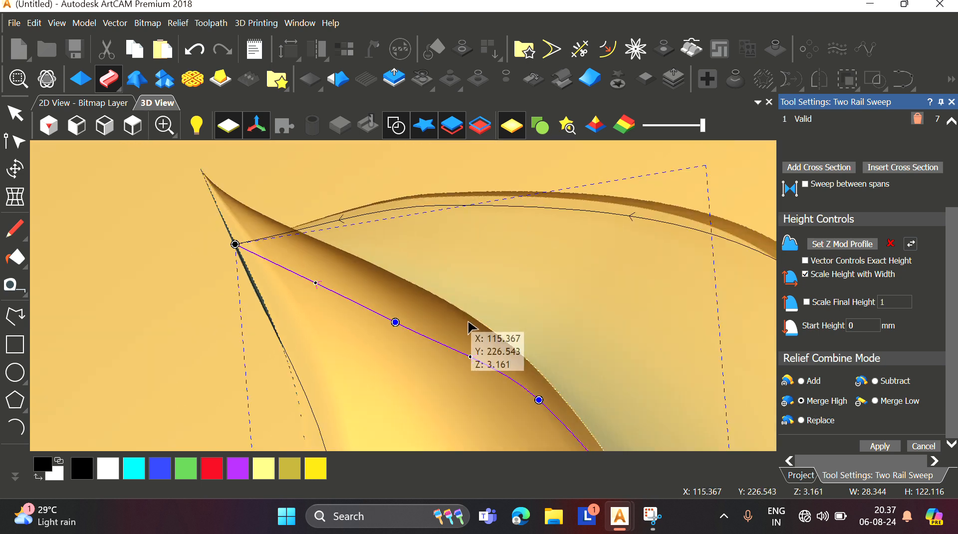
pyautogui.click(809, 278)
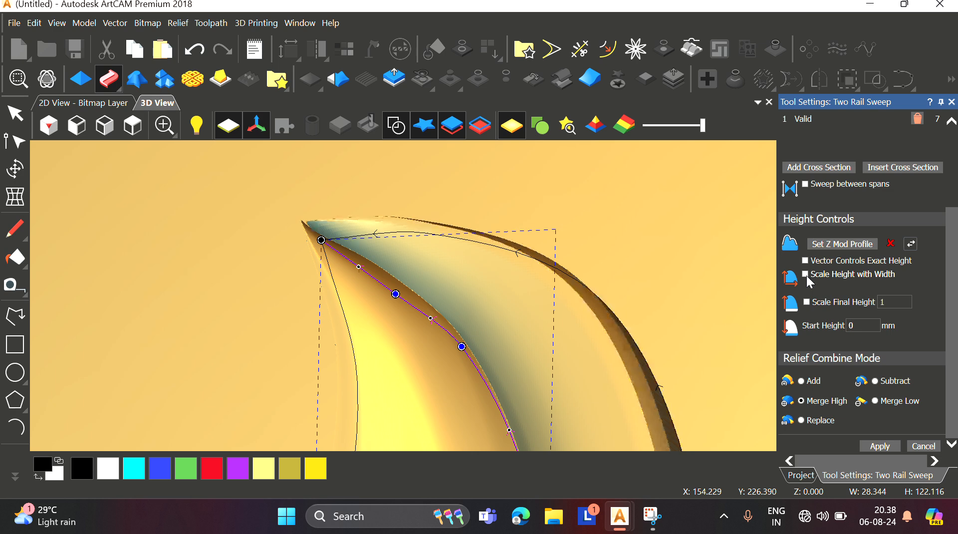
# Step: Set the curve in the bottom rectangle as the sweep's Z modulation profile
pyautogui.scroll(-5, 678, 353)
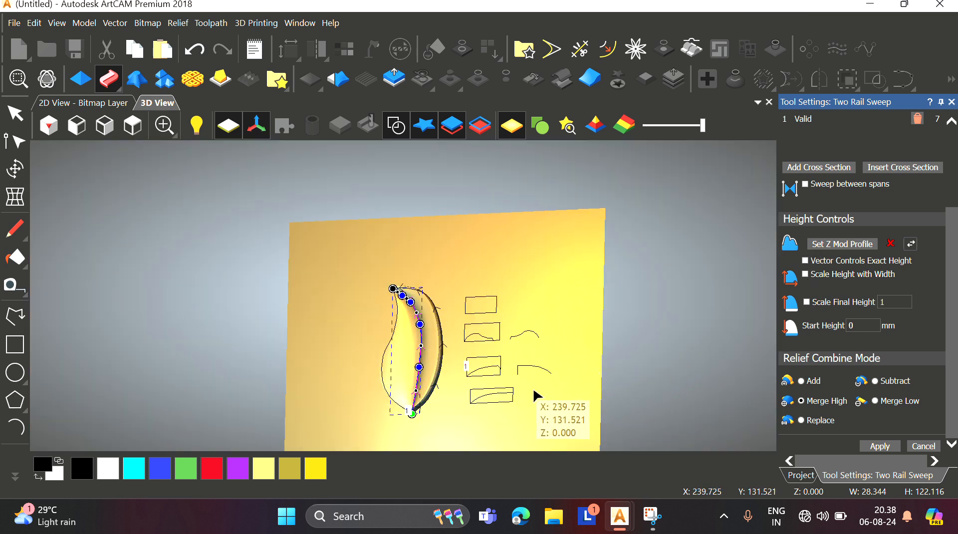
pyautogui.scroll(3, 539, 398)
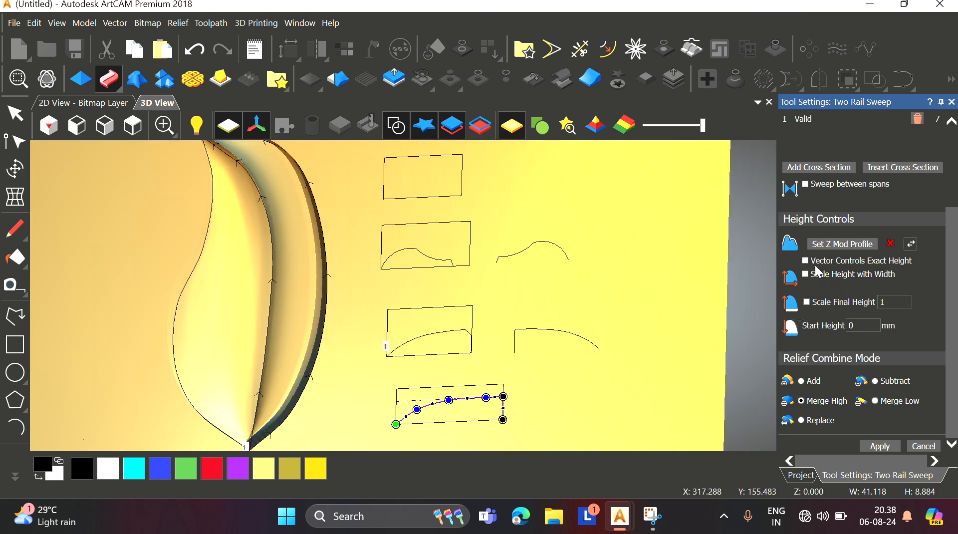
pyautogui.click(842, 244)
# Step: Zoom and orbit around the Z-modulated sweep to examine the leaf's tip
pyautogui.scroll(2, 345, 366)
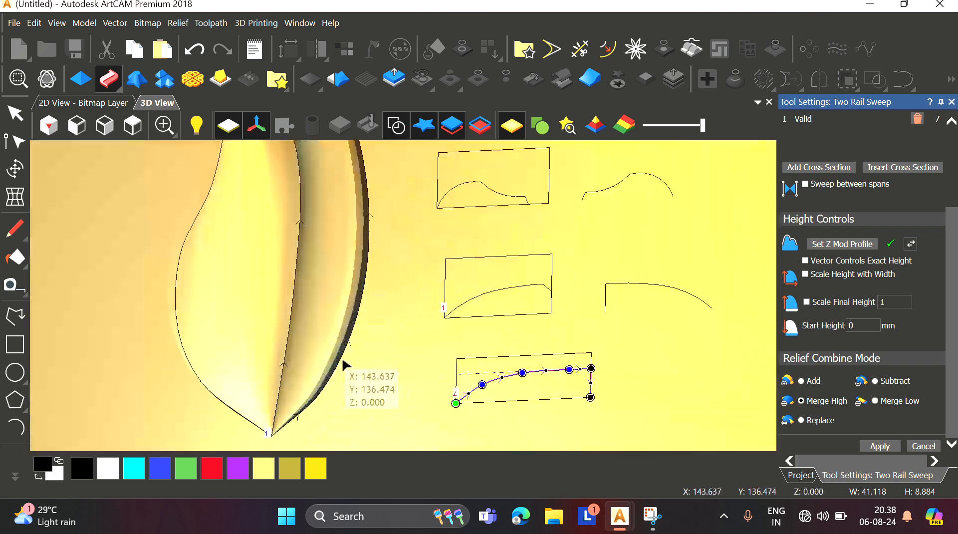
pyautogui.scroll(-3, 352, 339)
pyautogui.scroll(3, 369, 324)
pyautogui.moveTo(377, 317); pyautogui.dragTo(377, 299, button='middle')
pyautogui.scroll(-3, 367, 247)
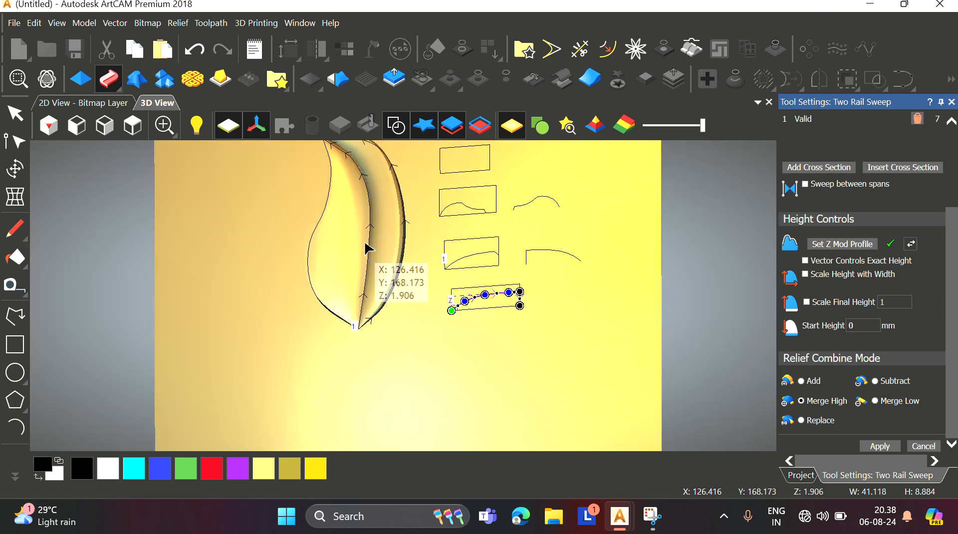
pyautogui.scroll(-2, 389, 243)
pyautogui.scroll(2, 403, 242)
pyautogui.moveTo(405, 259); pyautogui.dragTo(436, 342, button='middle')
pyautogui.scroll(3, 389, 216)
pyautogui.moveTo(392, 219); pyautogui.dragTo(427, 214, button='middle')
pyautogui.scroll(-3, 342, 227)
pyautogui.scroll(3, 354, 256)
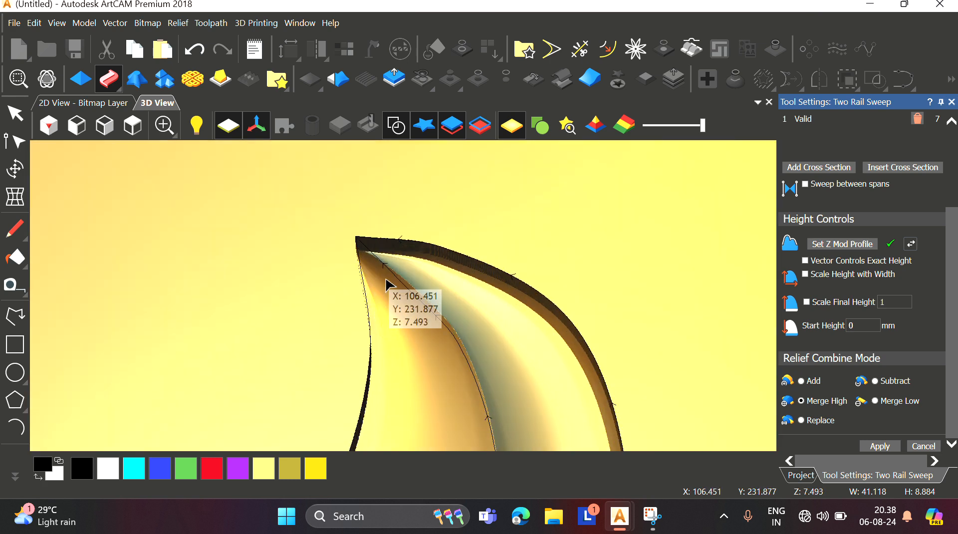
pyautogui.scroll(4, 386, 279)
pyautogui.moveTo(386, 279); pyautogui.dragTo(472, 220, button='middle')
pyautogui.scroll(1, 472, 224)
pyautogui.moveTo(293, 213); pyautogui.dragTo(368, 290, button='middle')
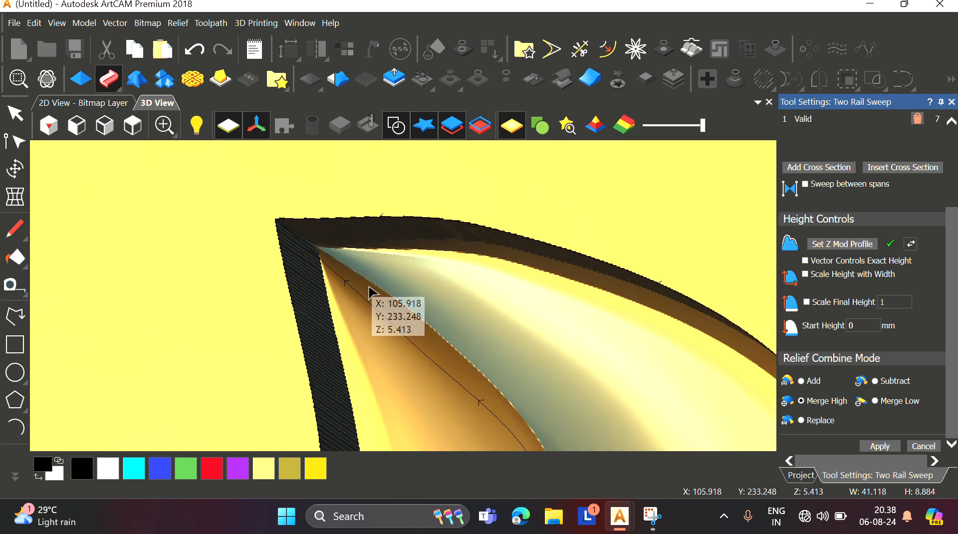
pyautogui.click(134, 131)
# Step: Examine the height of the sweep along both rails near the leaf tip from several angles
pyautogui.scroll(6, 324, 230)
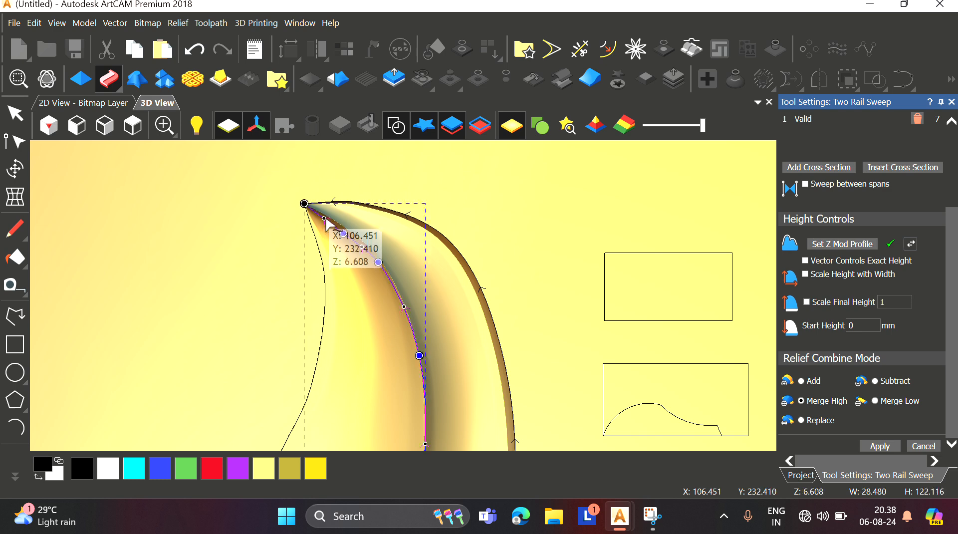
pyautogui.scroll(3, 322, 216)
pyautogui.moveTo(281, 195); pyautogui.dragTo(294, 231)
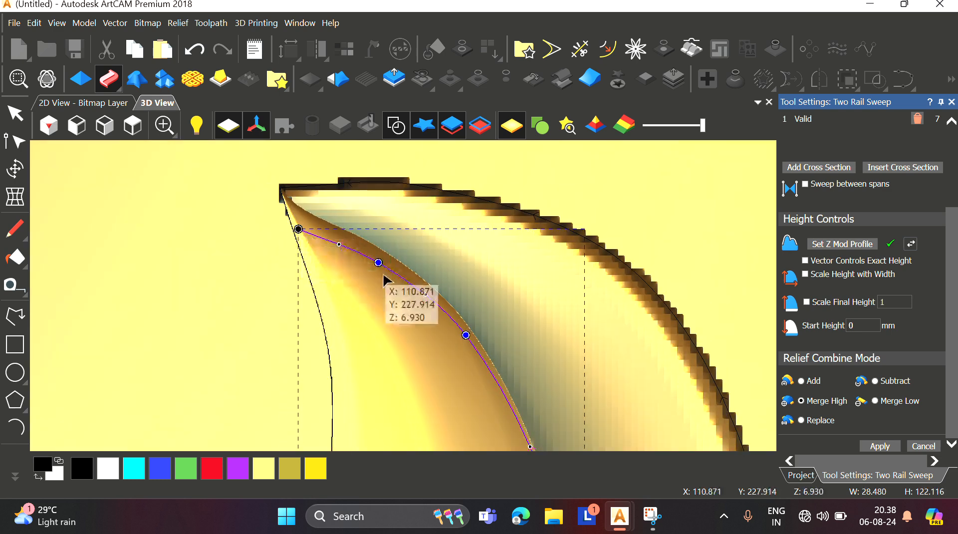
pyautogui.scroll(3, 386, 270)
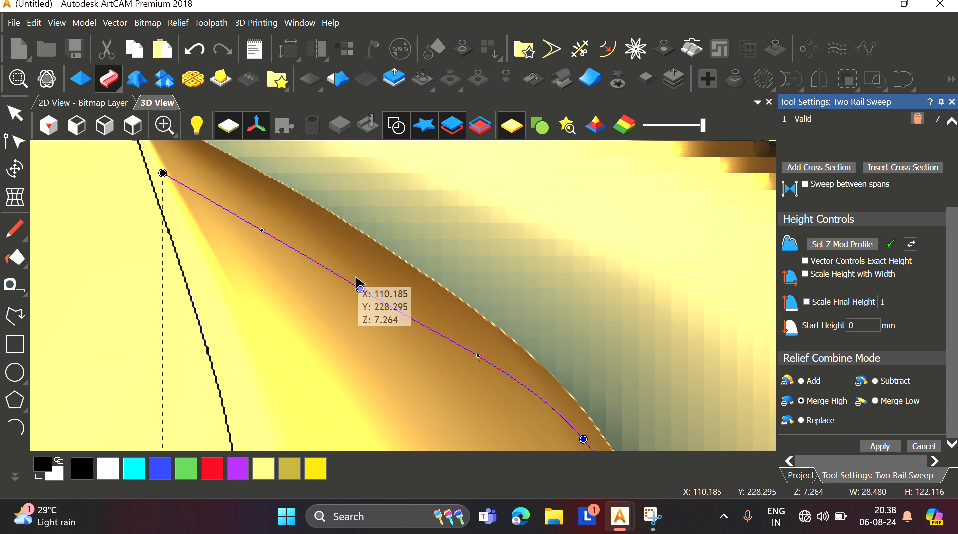
pyautogui.scroll(-3, 385, 287)
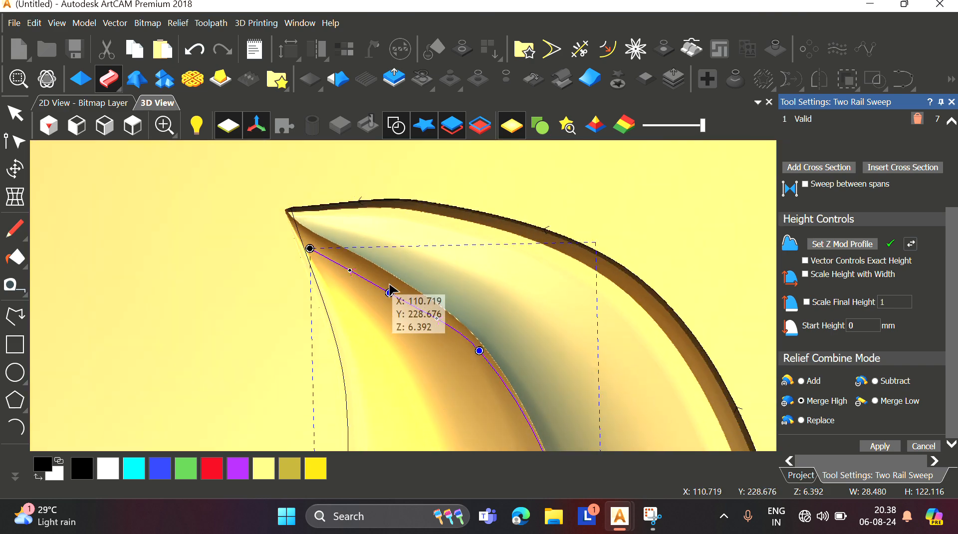
pyautogui.scroll(3, 327, 215)
pyautogui.scroll(-2, 383, 286)
pyautogui.scroll(1, 477, 387)
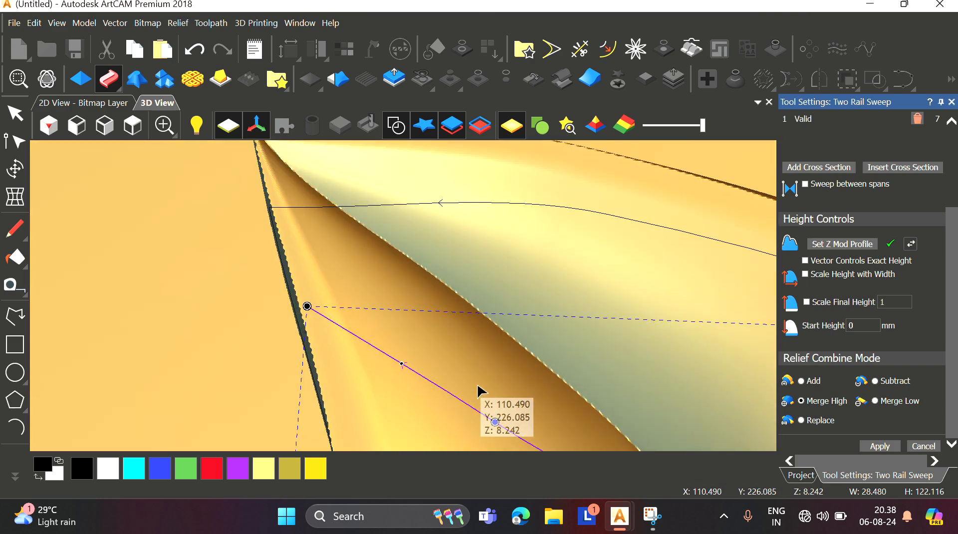
pyautogui.scroll(-4, 477, 385)
pyautogui.moveTo(439, 346); pyautogui.dragTo(425, 398)
pyautogui.scroll(-2, 411, 323)
pyautogui.scroll(2, 425, 399)
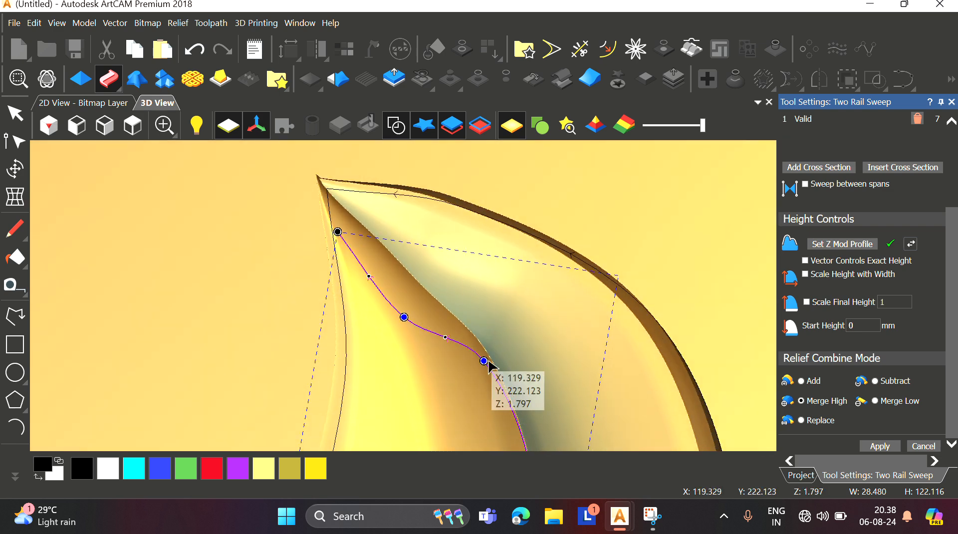
pyautogui.moveTo(481, 358); pyautogui.dragTo(456, 383)
pyautogui.moveTo(433, 299); pyautogui.dragTo(334, 256)
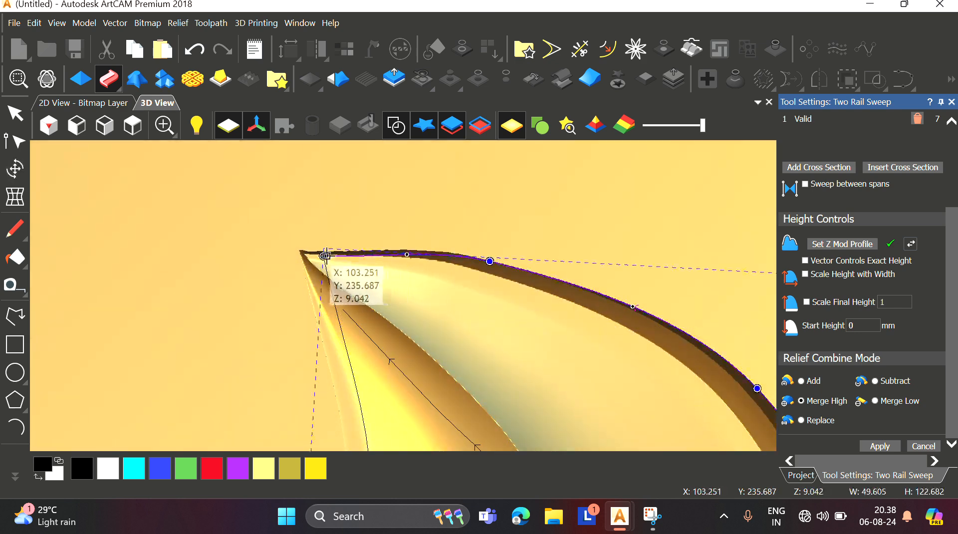
pyautogui.moveTo(325, 256)
pyautogui.mouseDown()
pyautogui.moveTo(305, 254)
pyautogui.moveTo(313, 257)
pyautogui.mouseUp()
pyautogui.scroll(-2, 451, 380)
pyautogui.moveTo(450, 381); pyautogui.dragTo(447, 330, button='middle')
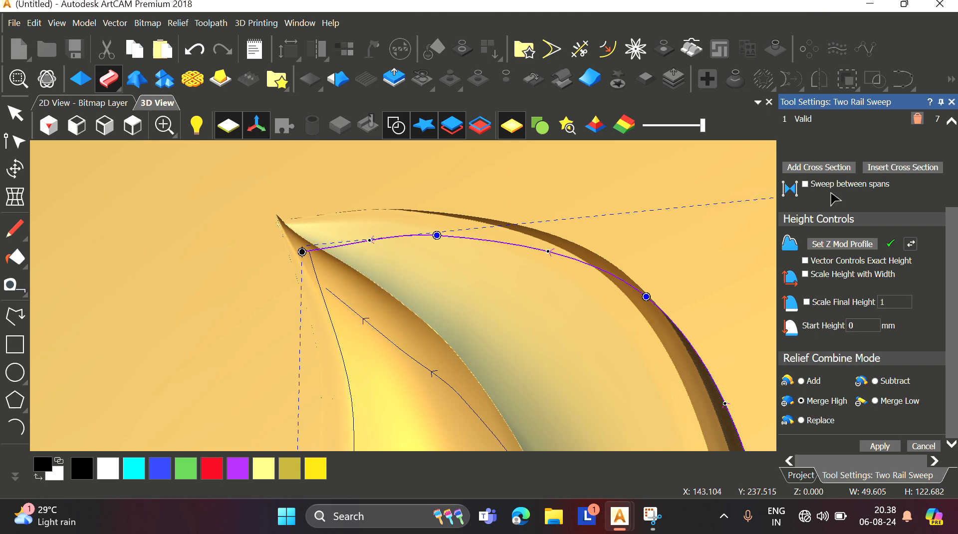
pyautogui.click(142, 133)
pyautogui.scroll(6, 302, 184)
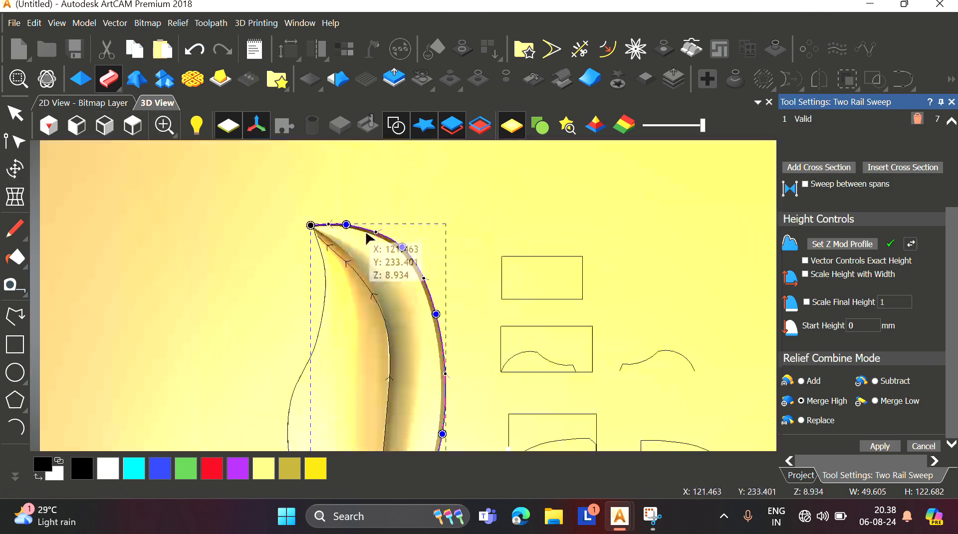
pyautogui.moveTo(349, 274); pyautogui.dragTo(317, 216, button='middle')
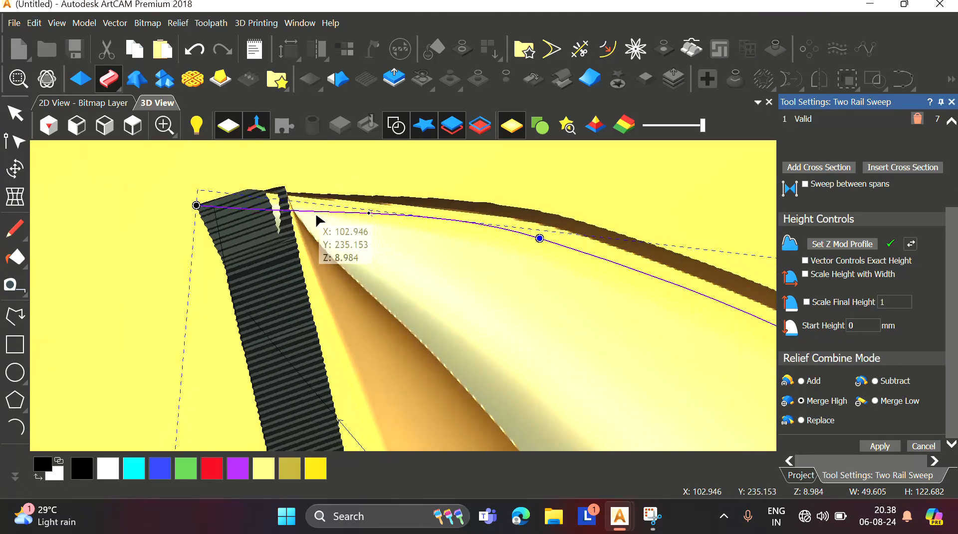
pyautogui.moveTo(195, 202); pyautogui.dragTo(259, 234)
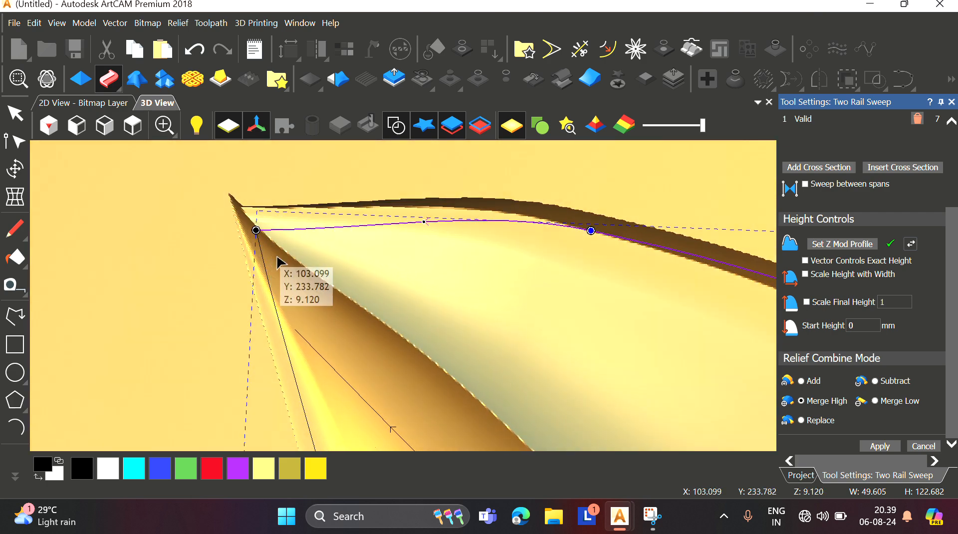
pyautogui.moveTo(283, 249)
pyautogui.mouseDown(button='middle')
pyautogui.moveTo(282, 234)
pyautogui.moveTo(212, 195)
pyautogui.mouseUp(button='middle')
pyautogui.click(138, 136)
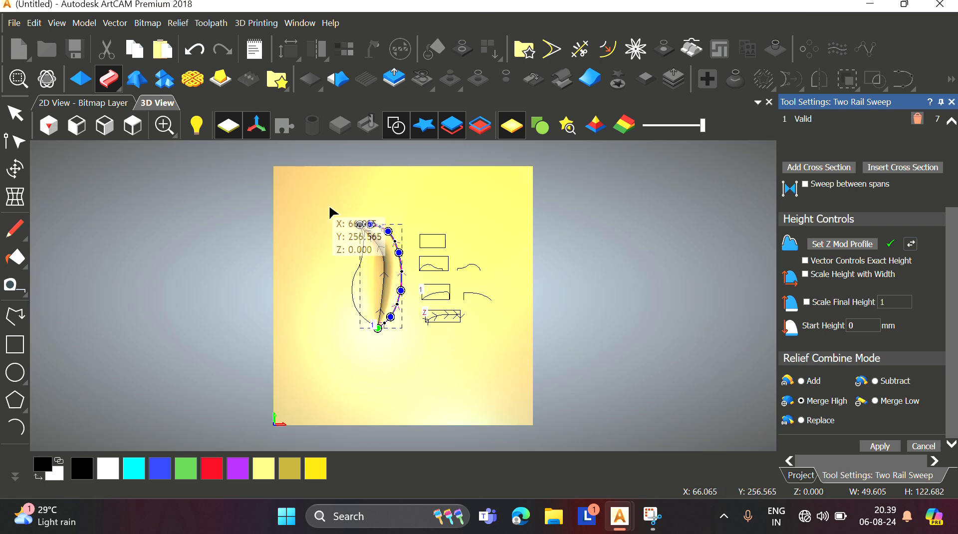
pyautogui.scroll(6, 345, 230)
pyautogui.moveTo(349, 220); pyautogui.dragTo(299, 216, button='middle')
pyautogui.scroll(-3, 351, 244)
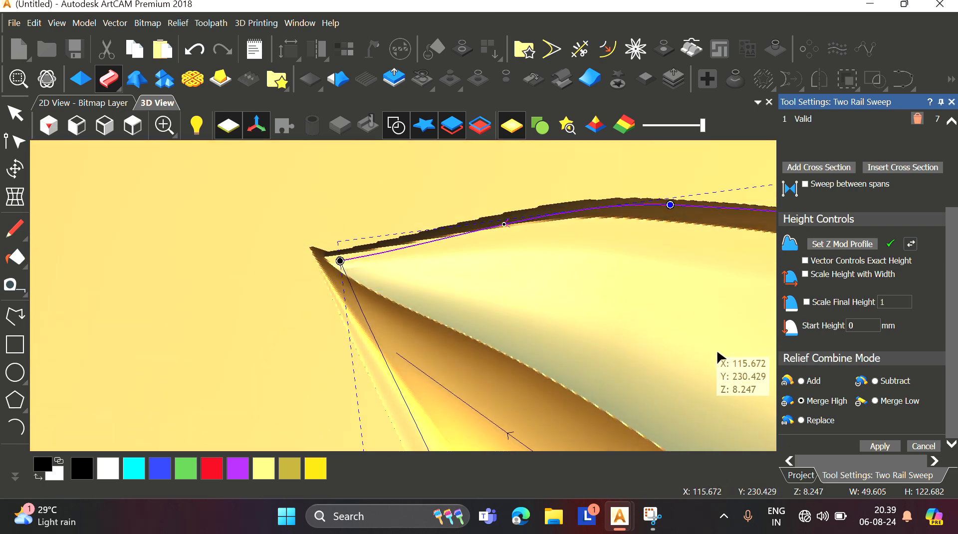
# Step: Enable Scale Final Height and set the final height to 10
pyautogui.click(807, 302)
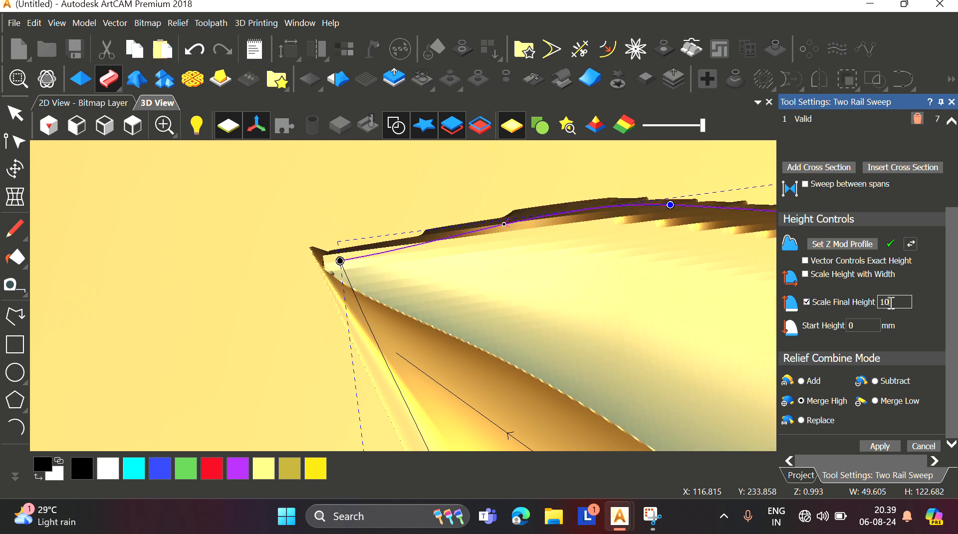
pyautogui.scroll(4, 325, 256)
pyautogui.moveTo(350, 258); pyautogui.dragTo(384, 270)
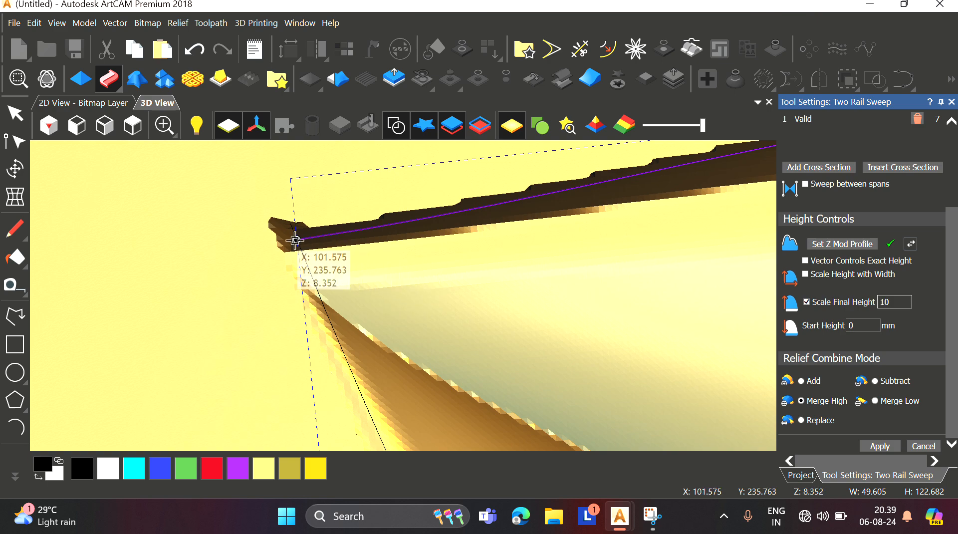
# Step: Orbit and zoom around the swept leaf relief to inspect its shape at the tip and along both rails
pyautogui.moveTo(295, 240); pyautogui.dragTo(441, 321)
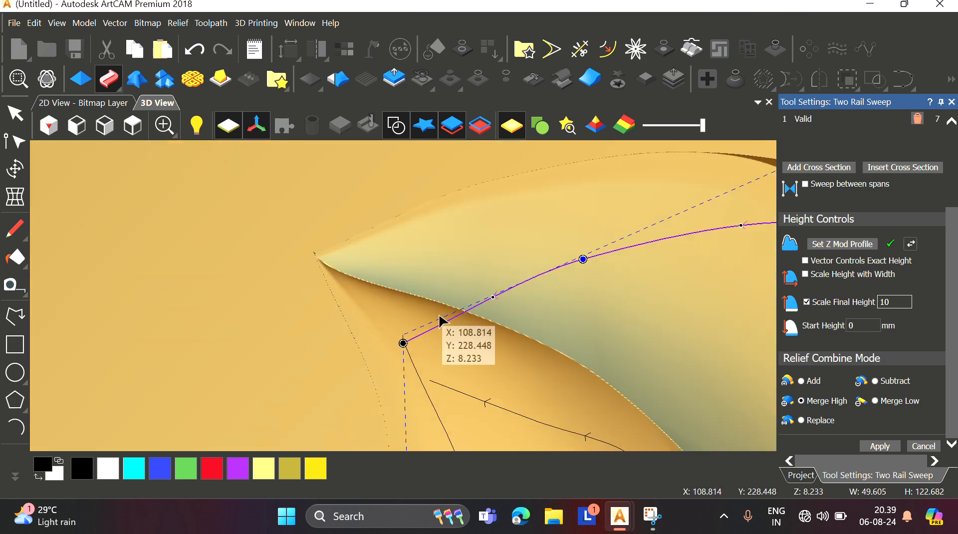
pyautogui.click(133, 125)
pyautogui.scroll(5, 406, 272)
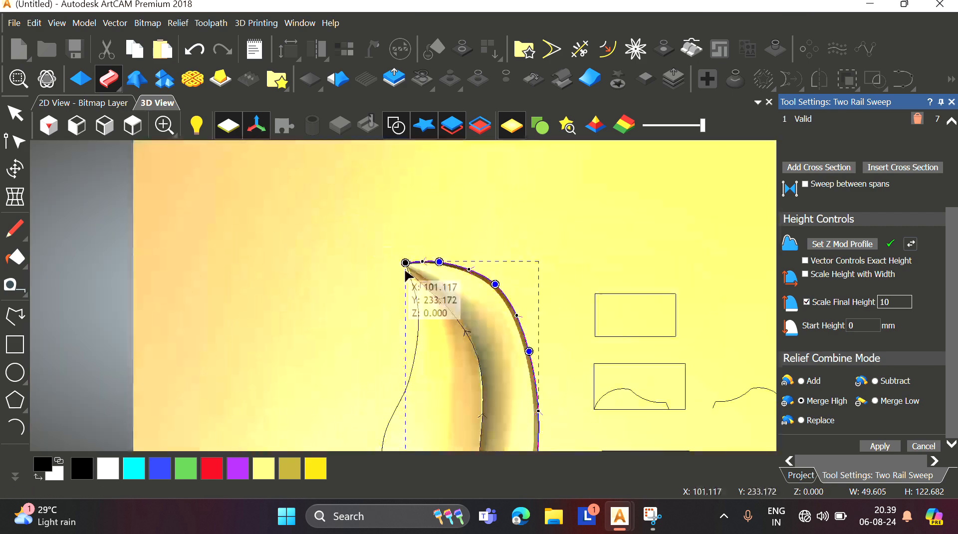
pyautogui.moveTo(406, 272); pyautogui.dragTo(471, 315)
pyautogui.scroll(-4, 409, 316)
pyautogui.scroll(4, 409, 316)
pyautogui.scroll(-4, 442, 316)
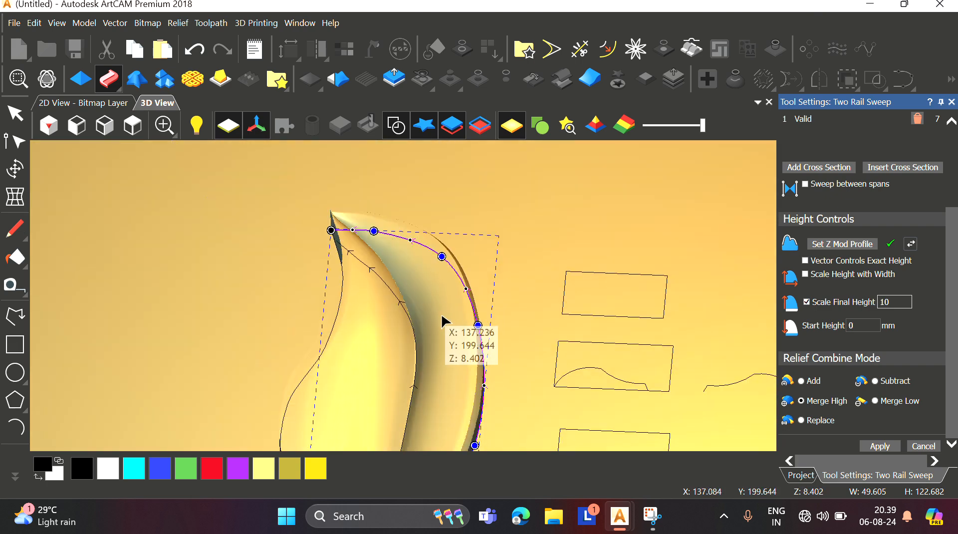
pyautogui.scroll(-3, 443, 322)
pyautogui.scroll(6, 451, 349)
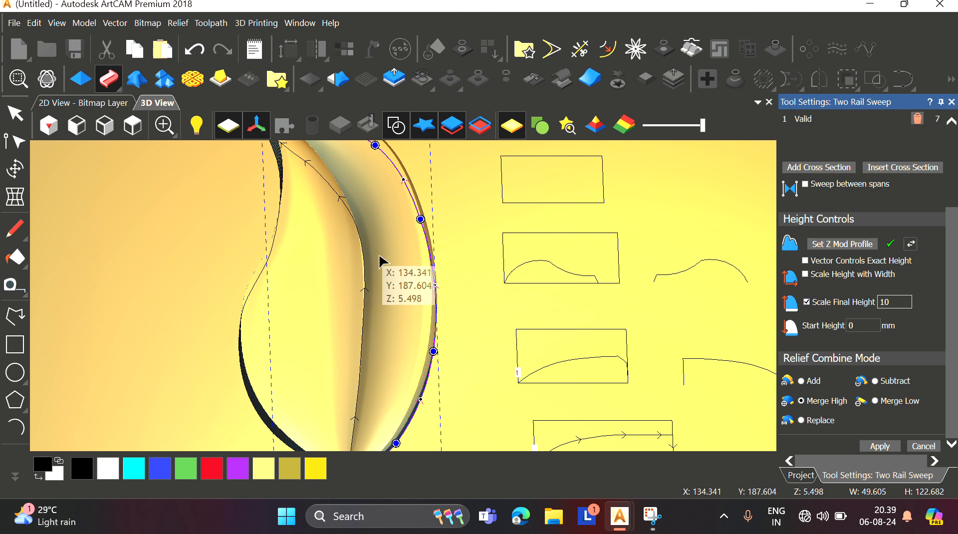
pyautogui.scroll(-4, 379, 250)
pyautogui.scroll(5, 378, 250)
pyautogui.scroll(-3, 379, 260)
pyautogui.scroll(2, 379, 260)
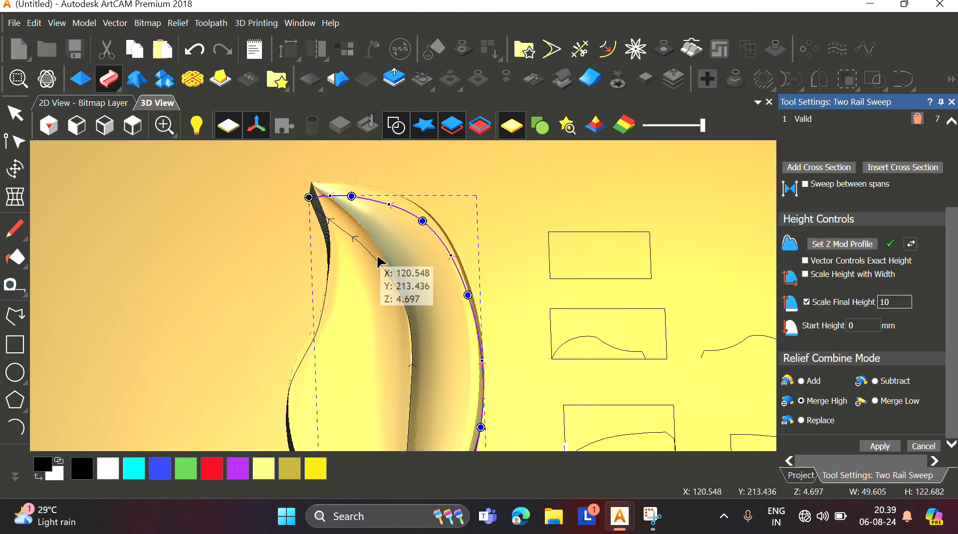
pyautogui.scroll(-1, 407, 316)
pyautogui.scroll(-1, 401, 302)
pyautogui.scroll(4, 400, 287)
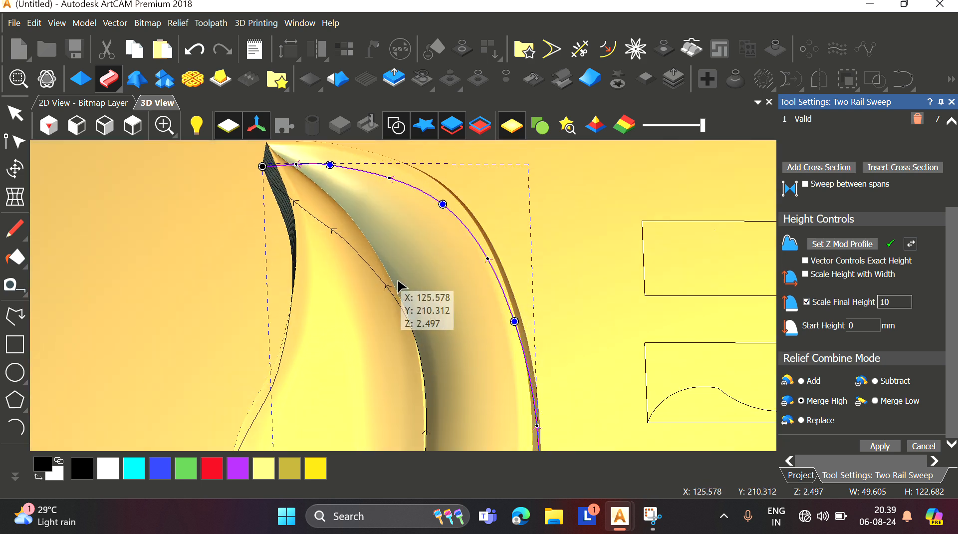
pyautogui.scroll(-5, 422, 396)
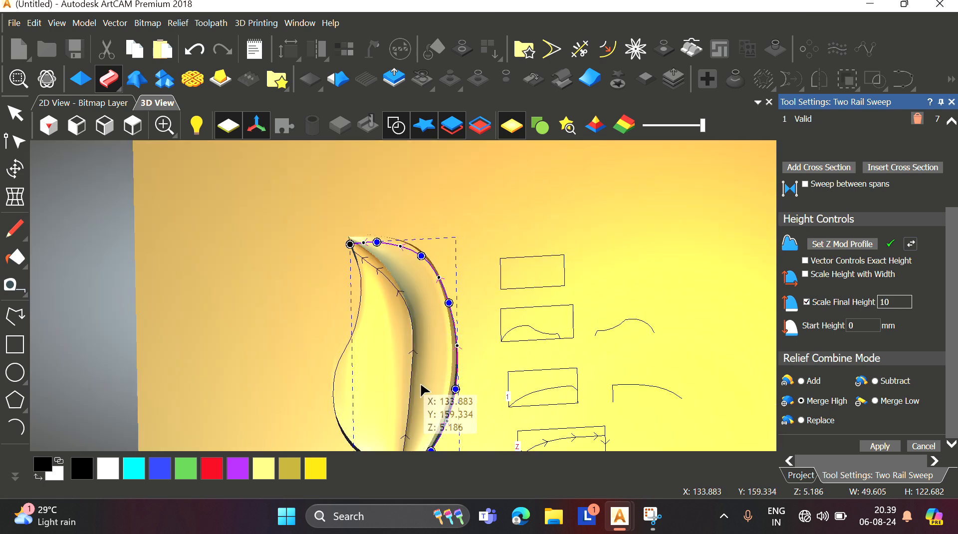
pyautogui.scroll(7, 410, 370)
pyautogui.scroll(-6, 395, 329)
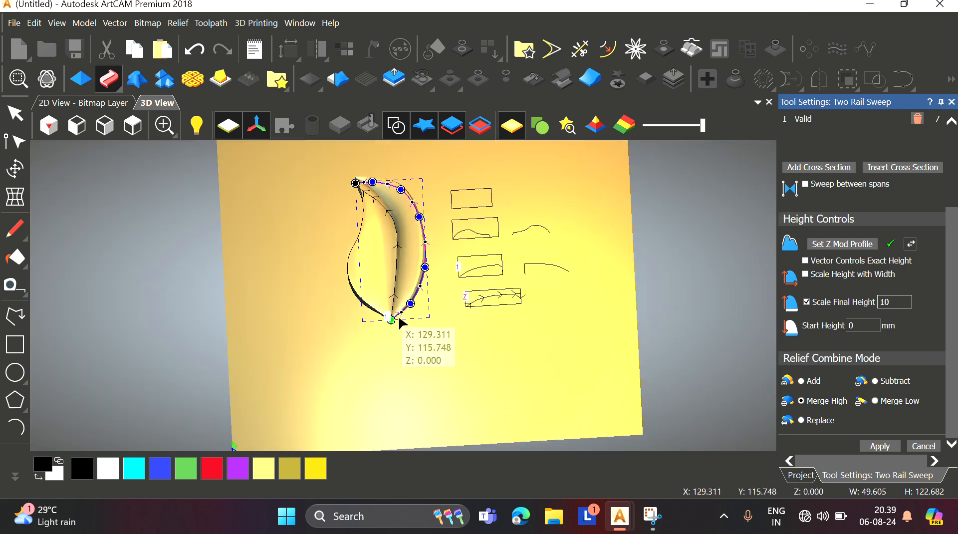
pyautogui.scroll(5, 399, 323)
pyautogui.scroll(-3, 428, 261)
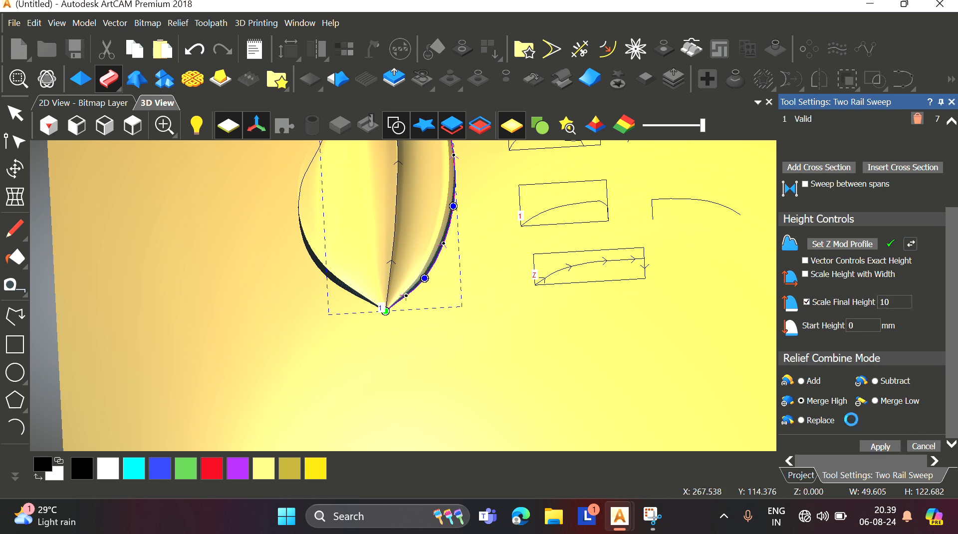
pyautogui.scroll(-2, 400, 237)
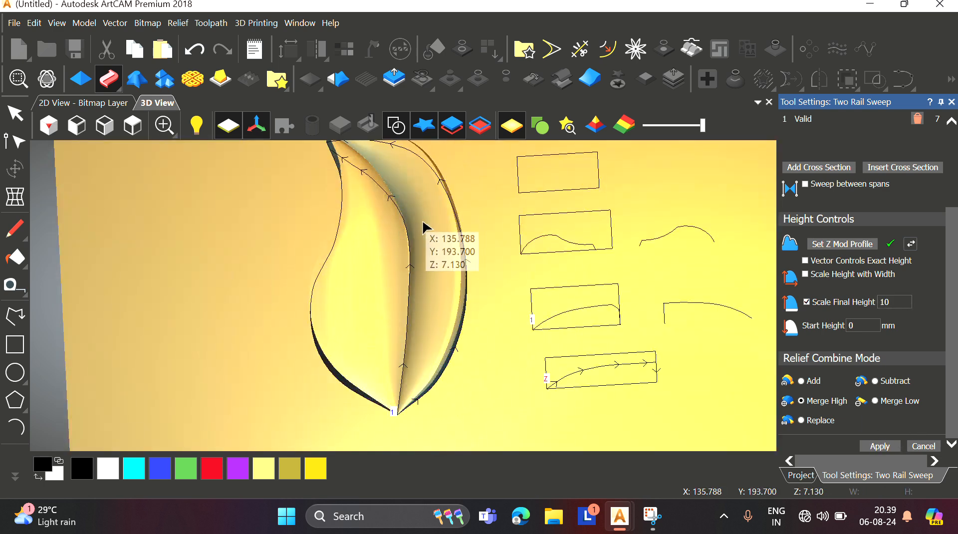
pyautogui.scroll(-3, 425, 228)
pyautogui.scroll(4, 417, 280)
pyautogui.scroll(-3, 419, 284)
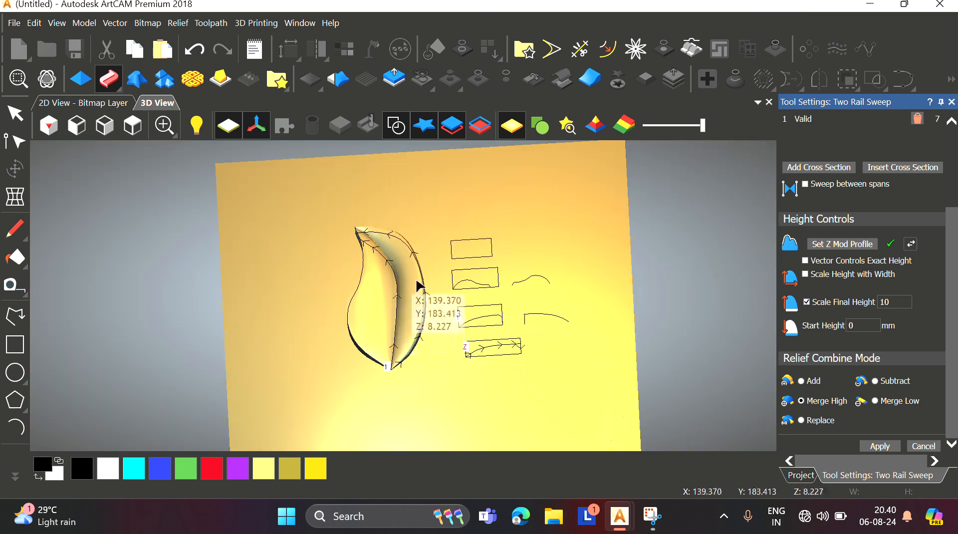
# Step: Close the sweep settings and move the leaf outline vector about 68 mm to the left of the relief
pyautogui.click(356, 299)
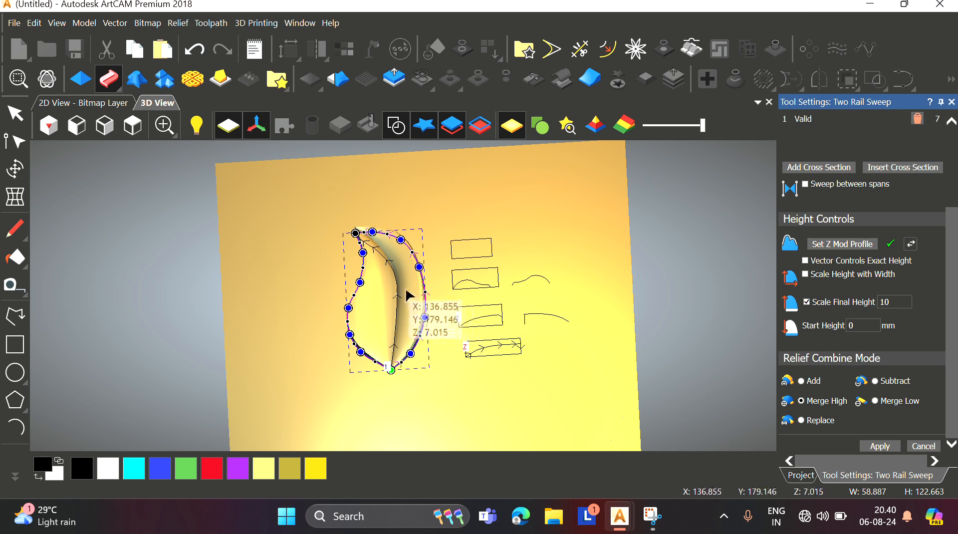
pyautogui.click(953, 102)
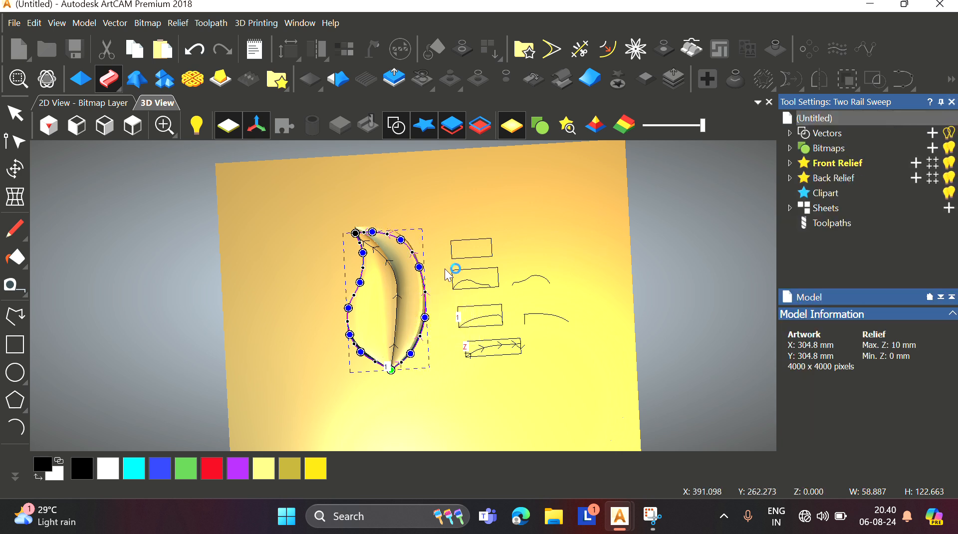
pyautogui.click(394, 300)
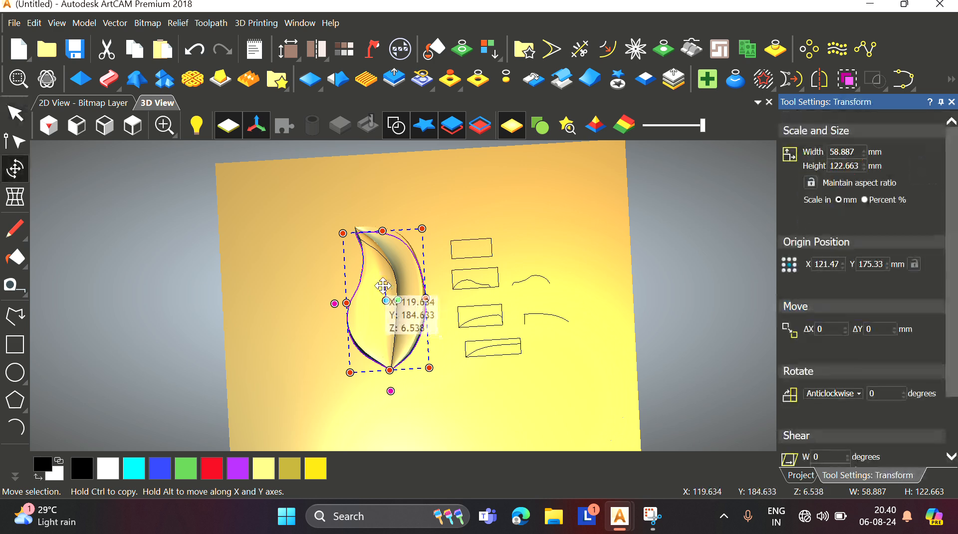
pyautogui.moveTo(395, 300); pyautogui.dragTo(288, 287)
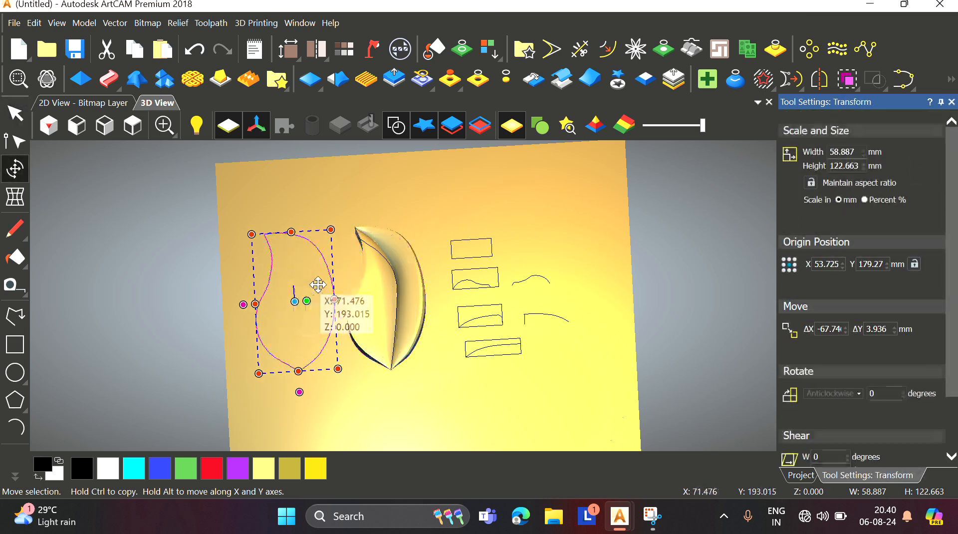
pyautogui.click(417, 220)
# Step: Draw a V-shaped polyline across the top rectangle as a new cross-section profile
pyautogui.scroll(5, 371, 240)
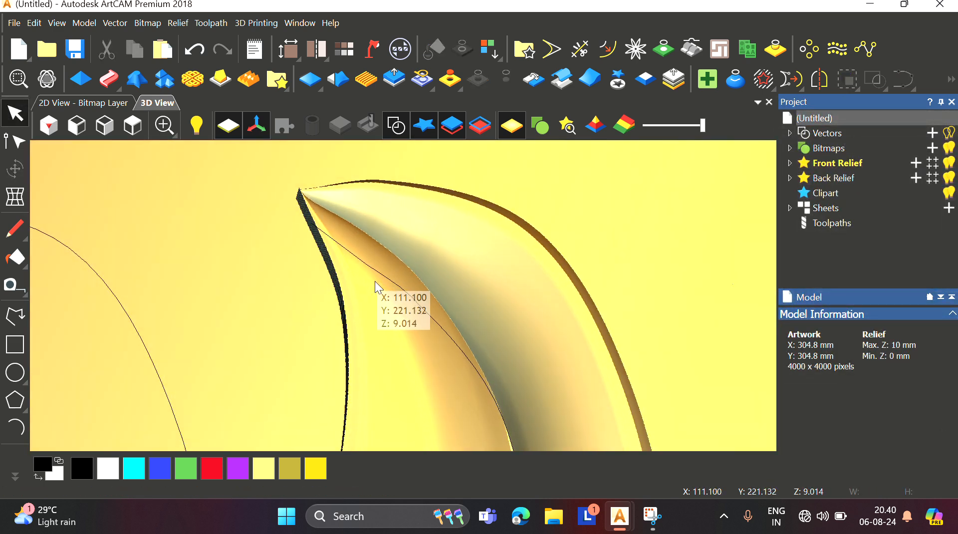
pyautogui.scroll(-3, 298, 319)
pyautogui.scroll(-2, 315, 264)
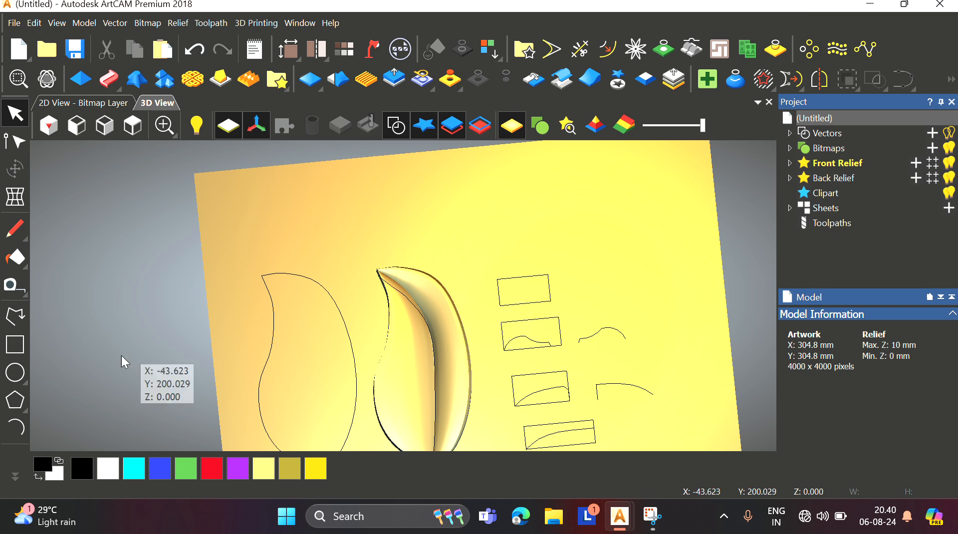
pyautogui.scroll(3, 520, 311)
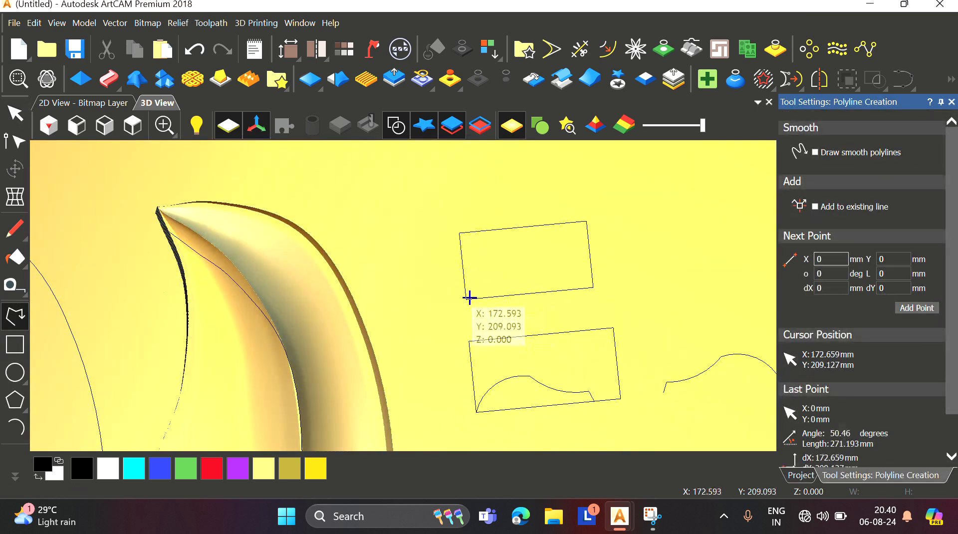
pyautogui.click(467, 299)
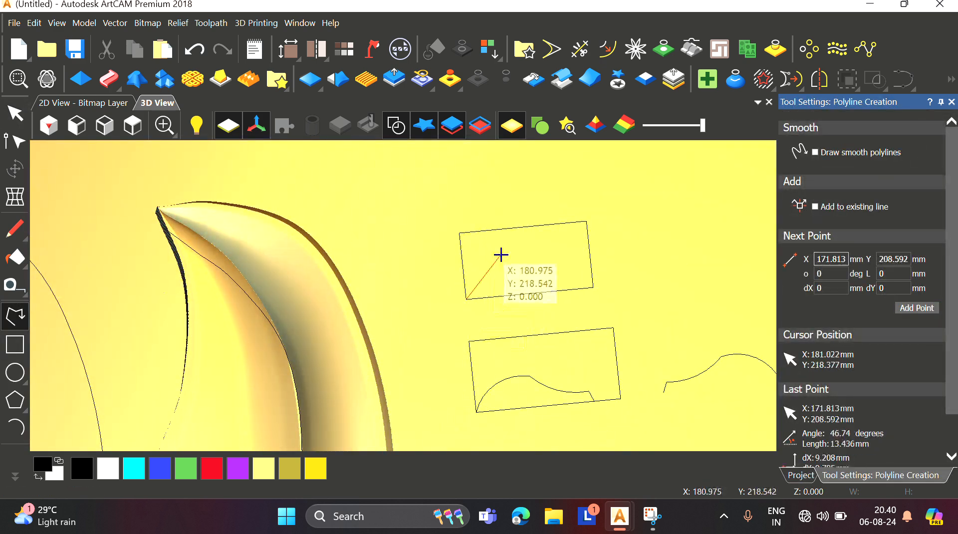
pyautogui.click(462, 253)
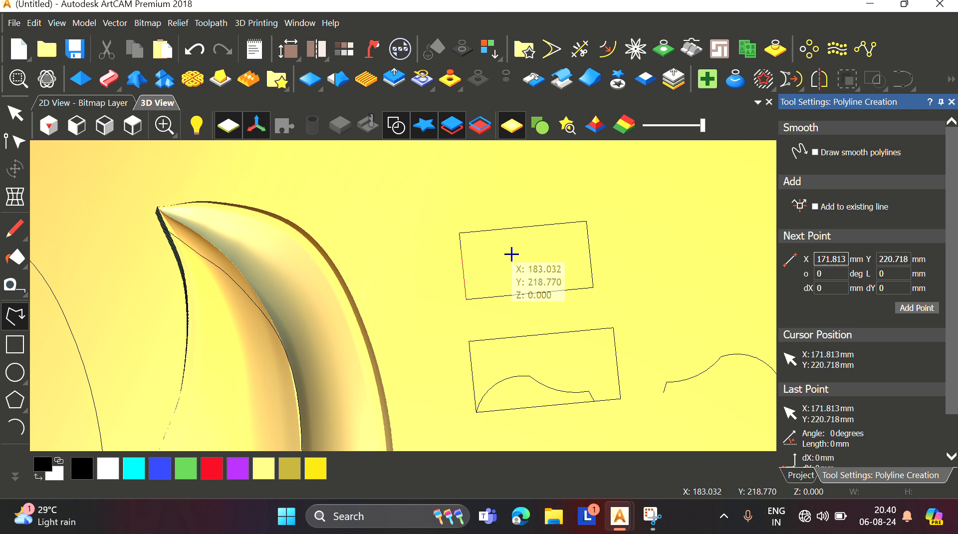
pyautogui.click(523, 281)
pyautogui.click(587, 231)
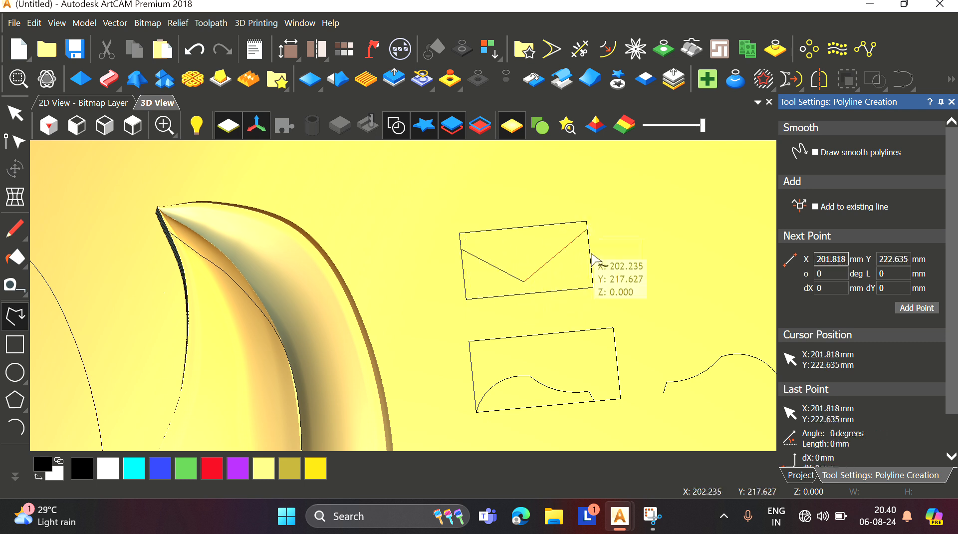
pyautogui.rightClick(593, 289)
# Step: Select the V-shaped polyline for node editing and add a node at the middle of each leg
pyautogui.scroll(-4, 593, 289)
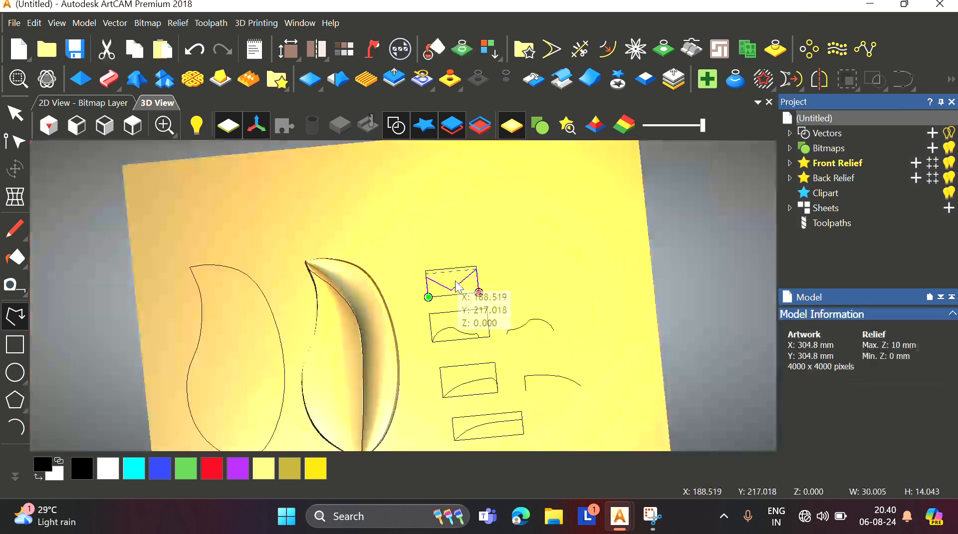
pyautogui.scroll(-3, 270, 300)
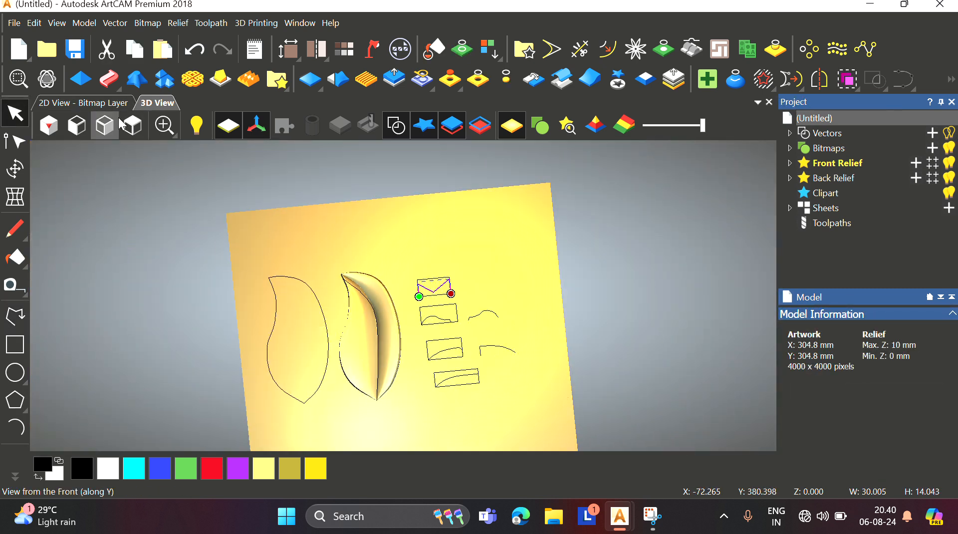
pyautogui.click(133, 126)
pyautogui.scroll(3, 379, 262)
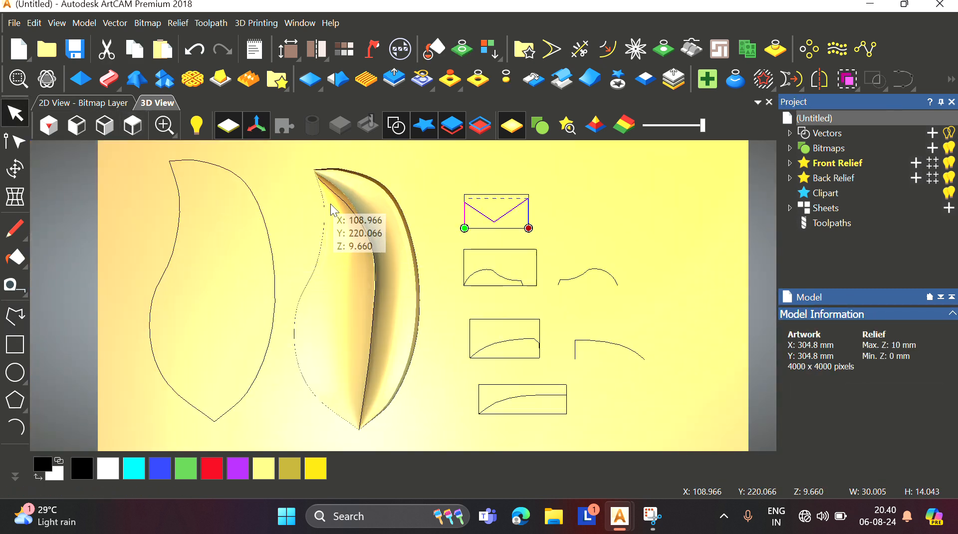
pyautogui.scroll(3, 337, 195)
pyautogui.scroll(-3, 338, 197)
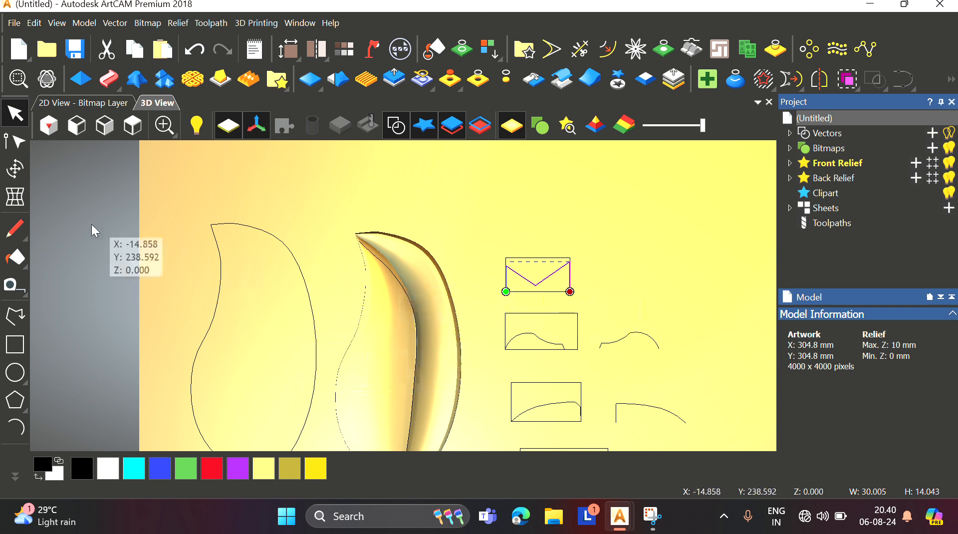
pyautogui.click(15, 141)
pyautogui.click(571, 291)
pyautogui.scroll(2, 577, 298)
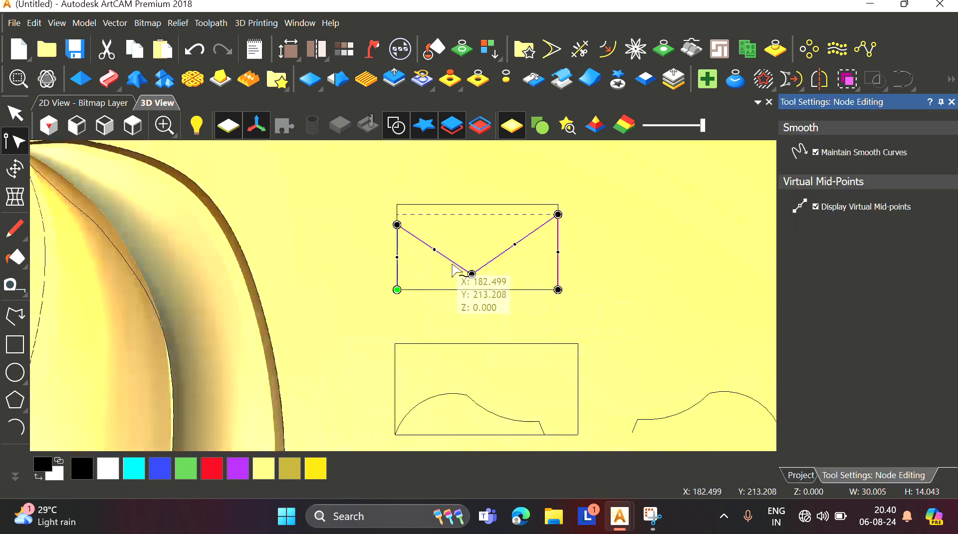
pyautogui.click(435, 248)
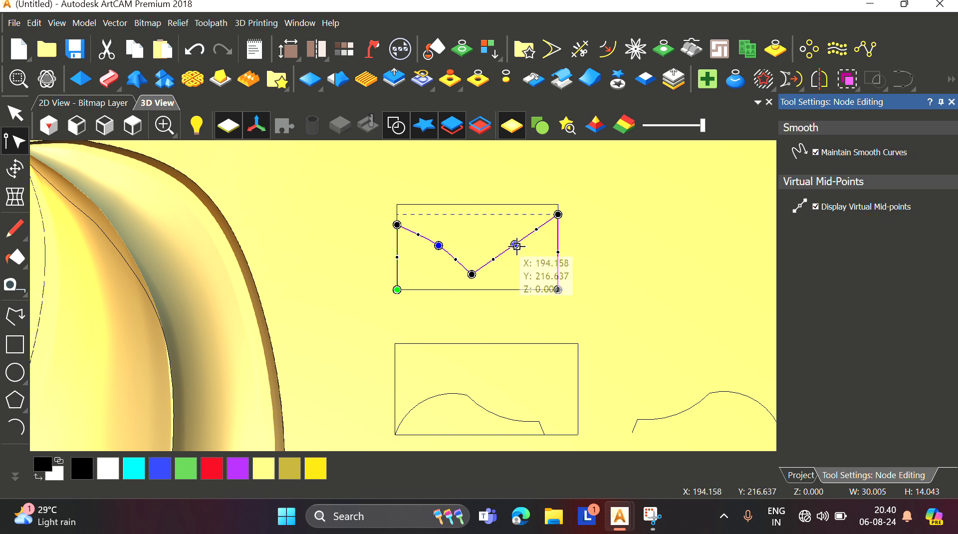
pyautogui.click(516, 245)
# Step: Drag the polyline's end nodes to reshape the V-profile near the rectangle's top edge
pyautogui.scroll(1, 516, 246)
pyautogui.moveTo(570, 207); pyautogui.dragTo(571, 216)
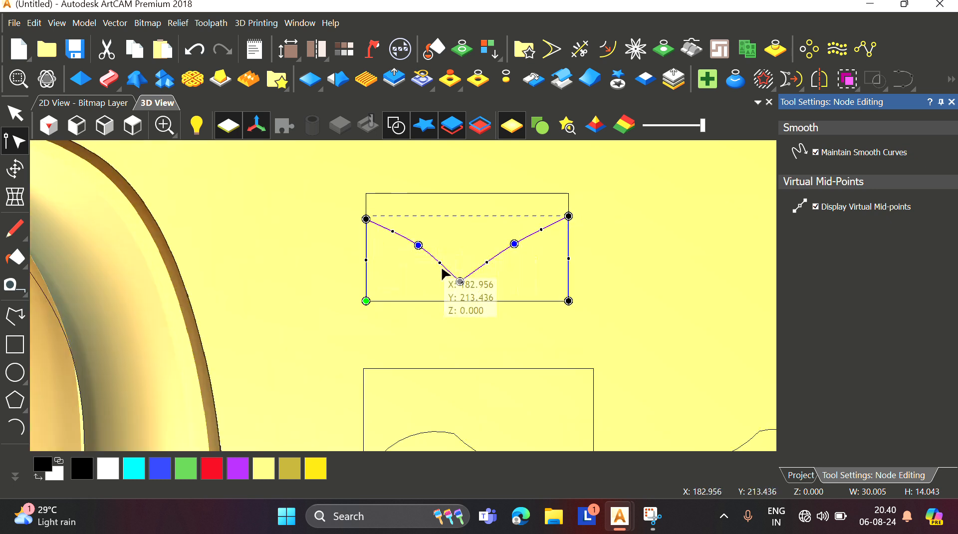
pyautogui.moveTo(392, 232); pyautogui.dragTo(367, 226)
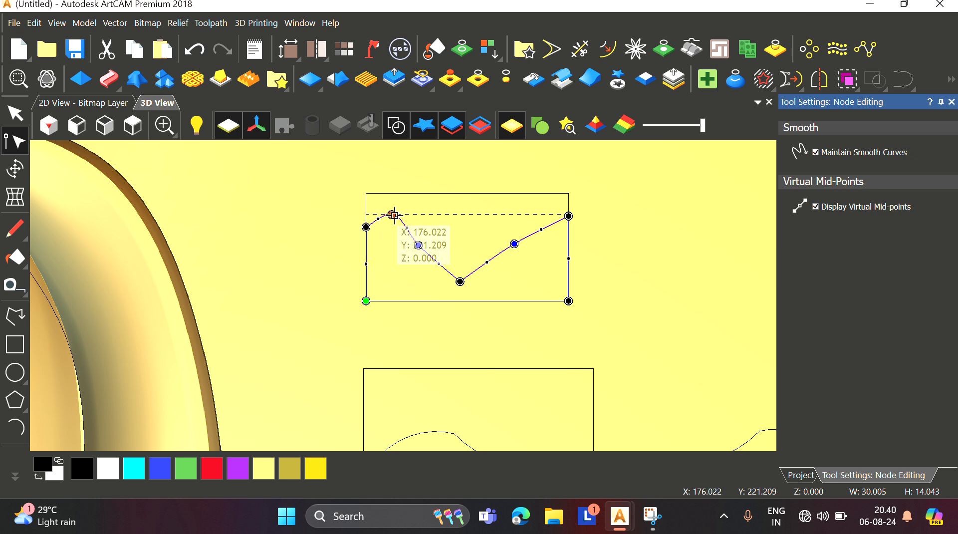
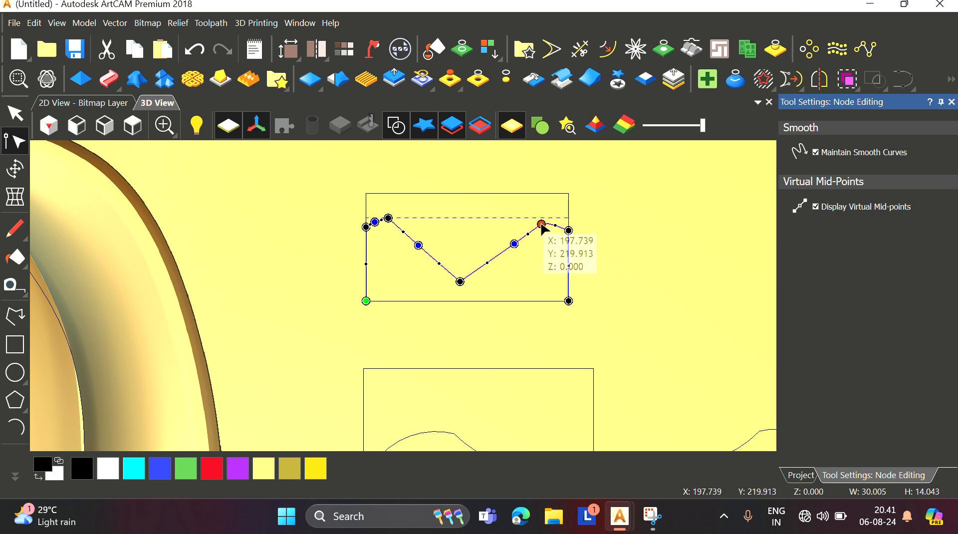
# Step: Nudge a node on the V-profile's left leg slightly left, then finish node editing
pyautogui.scroll(2, 542, 222)
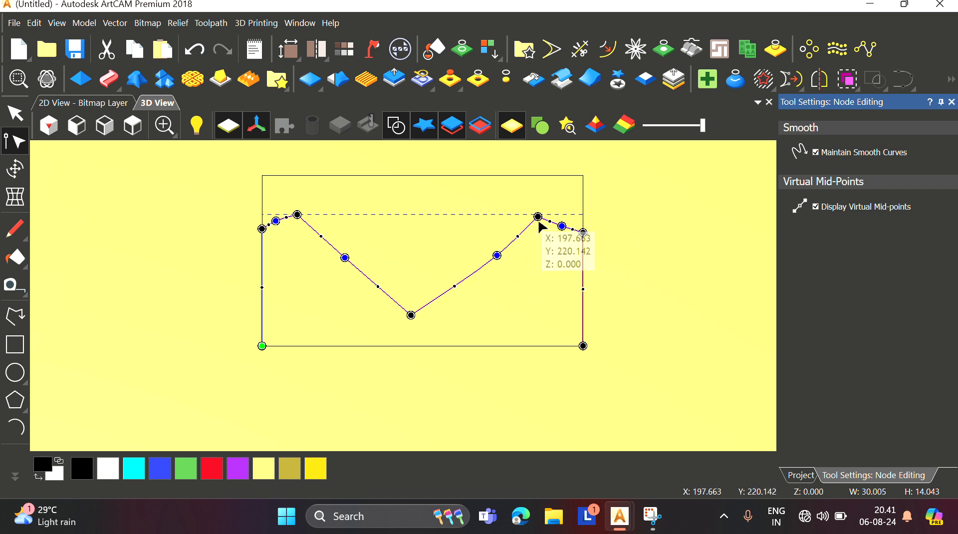
pyautogui.scroll(2, 539, 223)
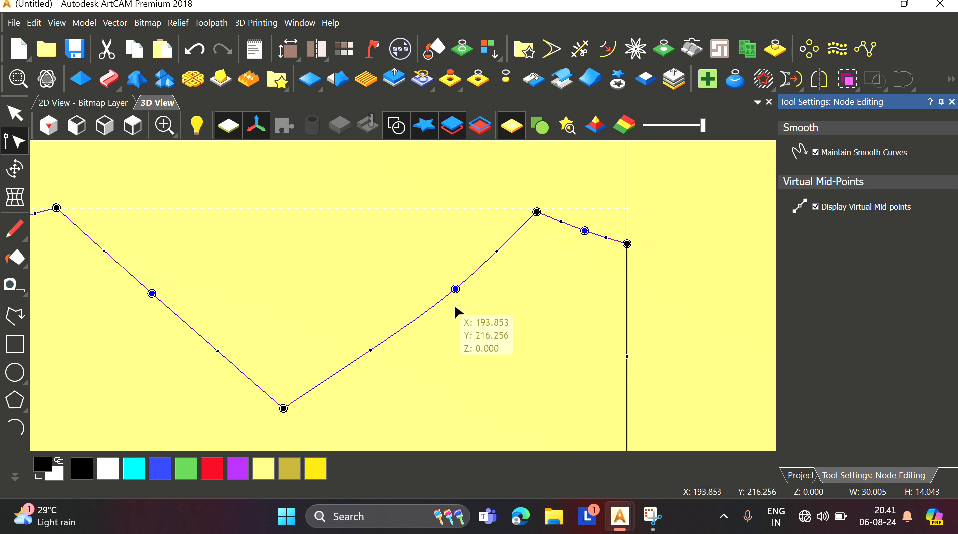
pyautogui.scroll(-2, 409, 307)
pyautogui.moveTo(279, 298); pyautogui.dragTo(275, 298)
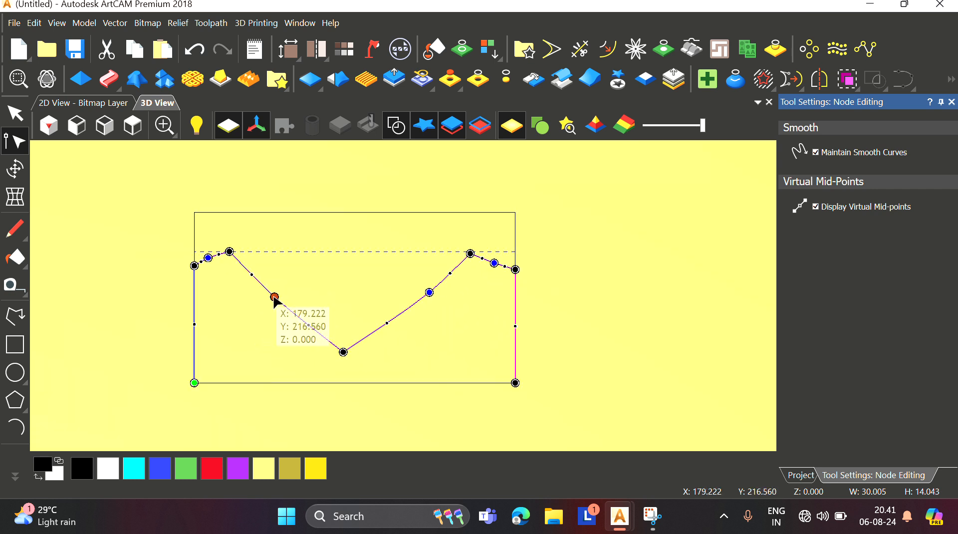
pyautogui.scroll(1, 314, 296)
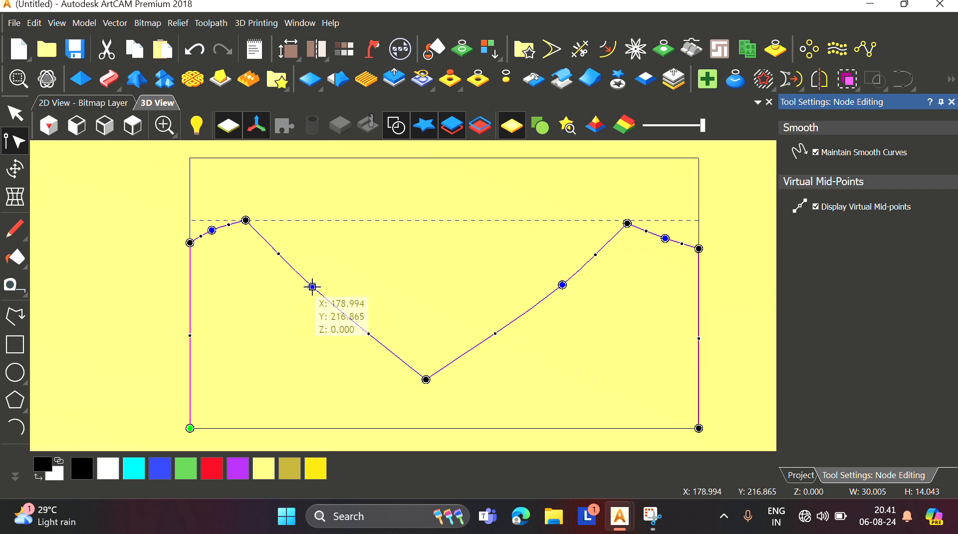
pyautogui.scroll(-1, 472, 312)
pyautogui.scroll(-2, 434, 325)
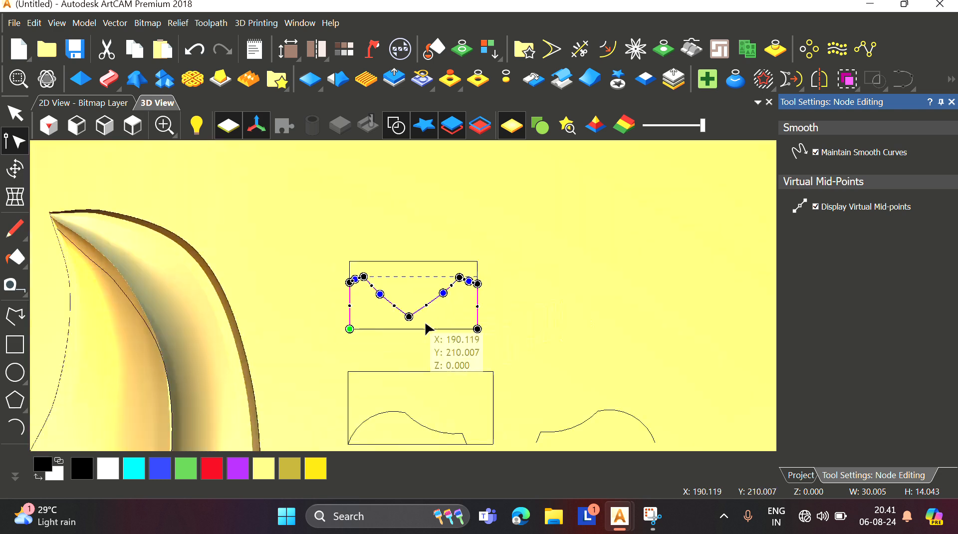
pyautogui.scroll(1, 422, 313)
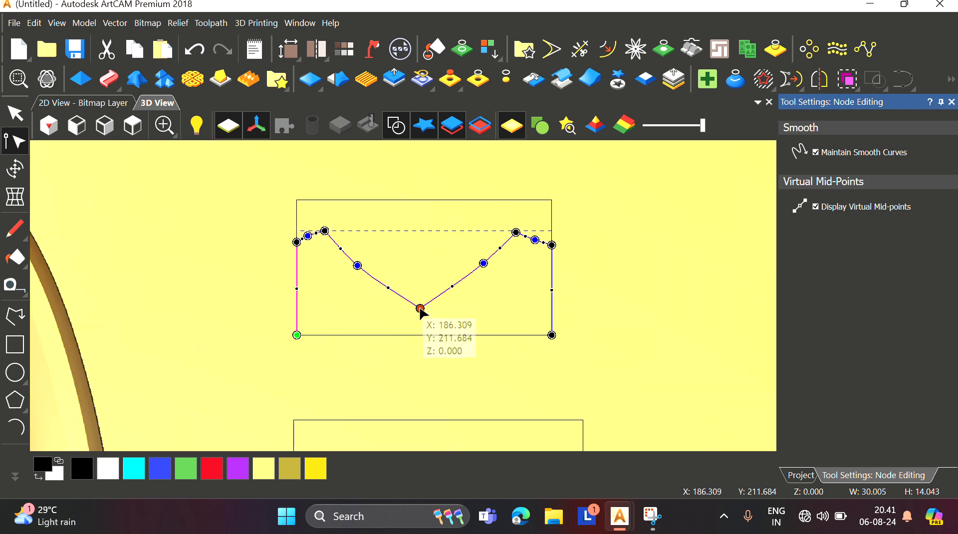
pyautogui.scroll(-2, 379, 307)
pyautogui.scroll(-2, 342, 310)
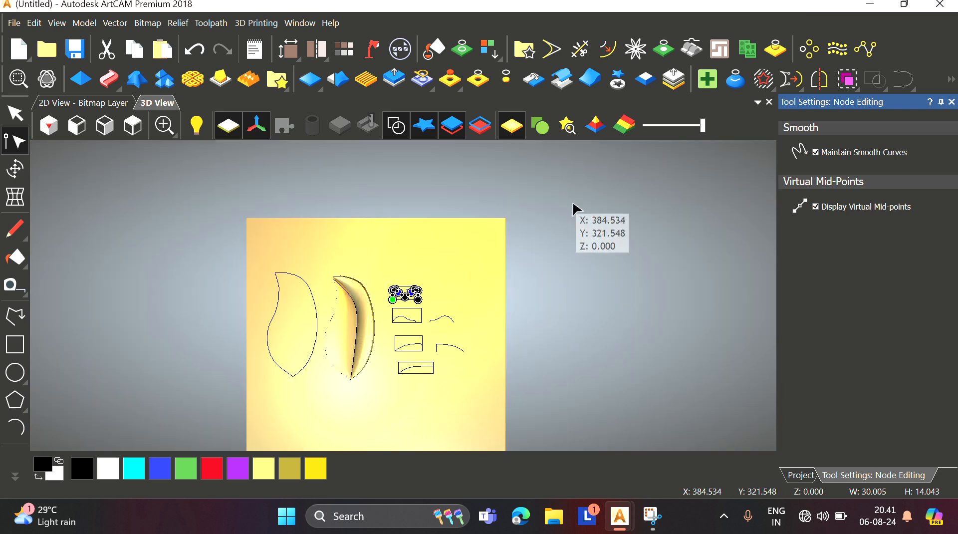
pyautogui.click(952, 102)
# Step: Select the leaf outline, open Two Rail Sweep, and add the V-shaped polyline as its cross-section
pyautogui.scroll(3, 337, 289)
pyautogui.scroll(-2, 279, 285)
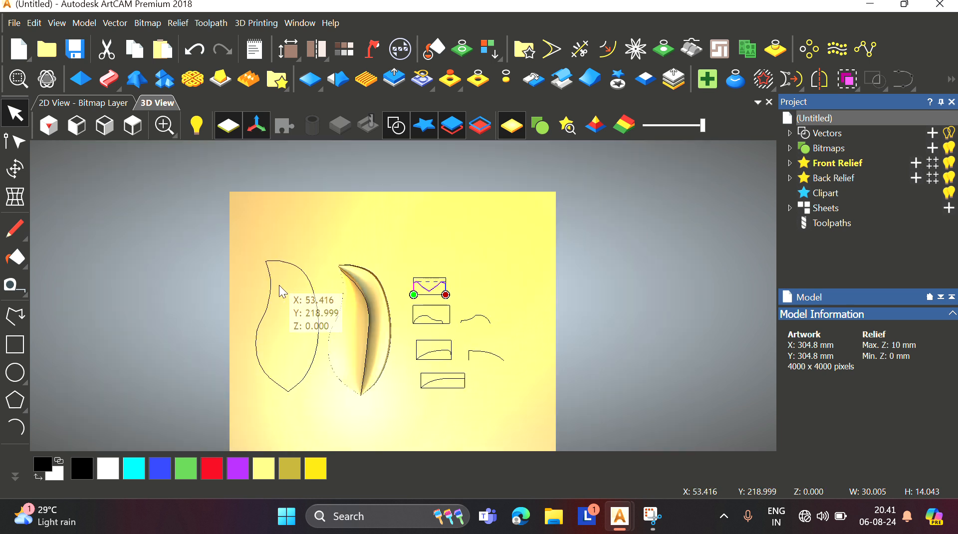
pyautogui.scroll(-1, 302, 306)
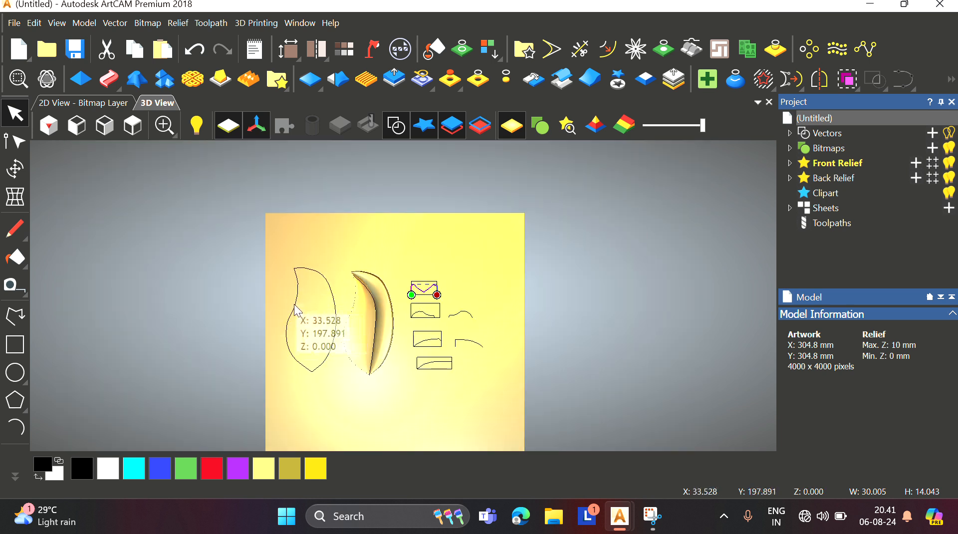
pyautogui.click(298, 311)
pyautogui.keyDown('shift'); pyautogui.click(334, 304); pyautogui.keyUp('shift')
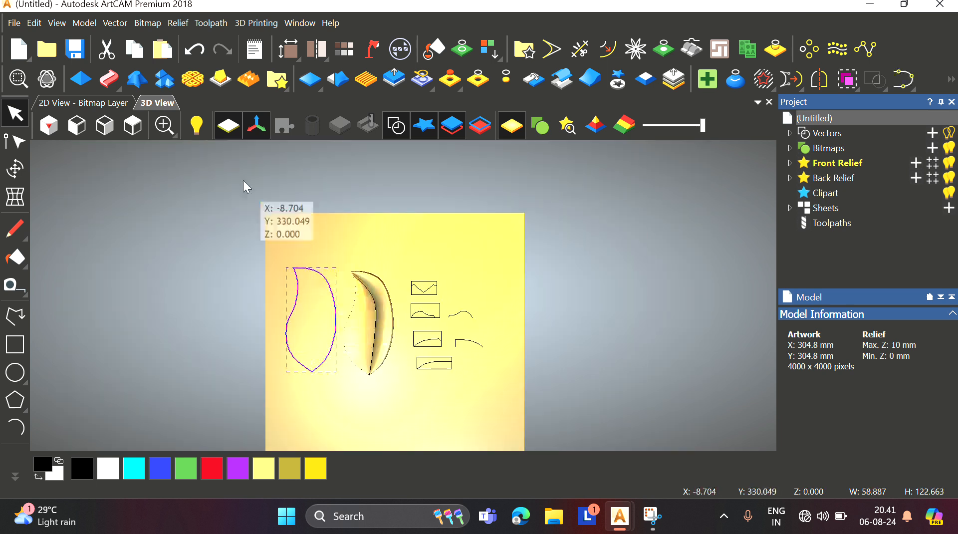
pyautogui.click(108, 79)
pyautogui.scroll(3, 396, 301)
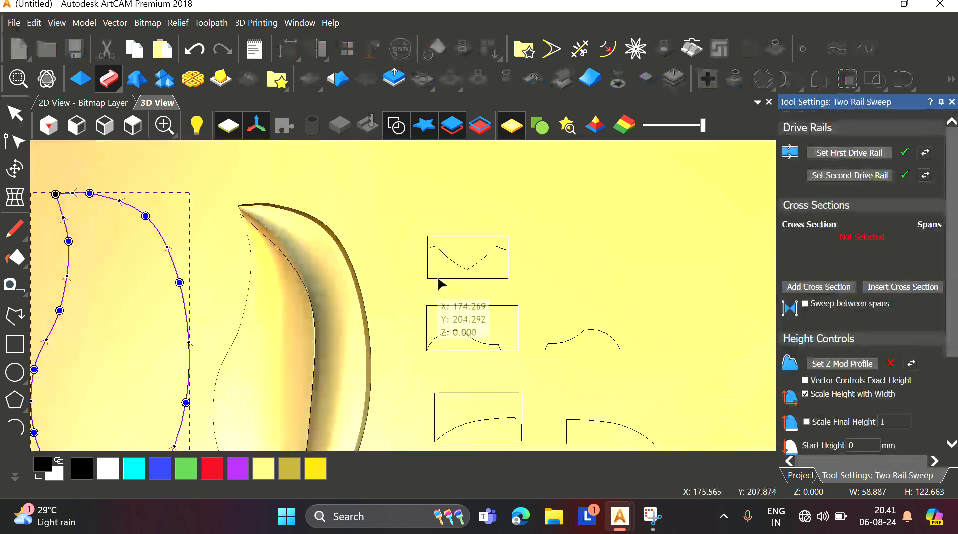
pyautogui.click(508, 272)
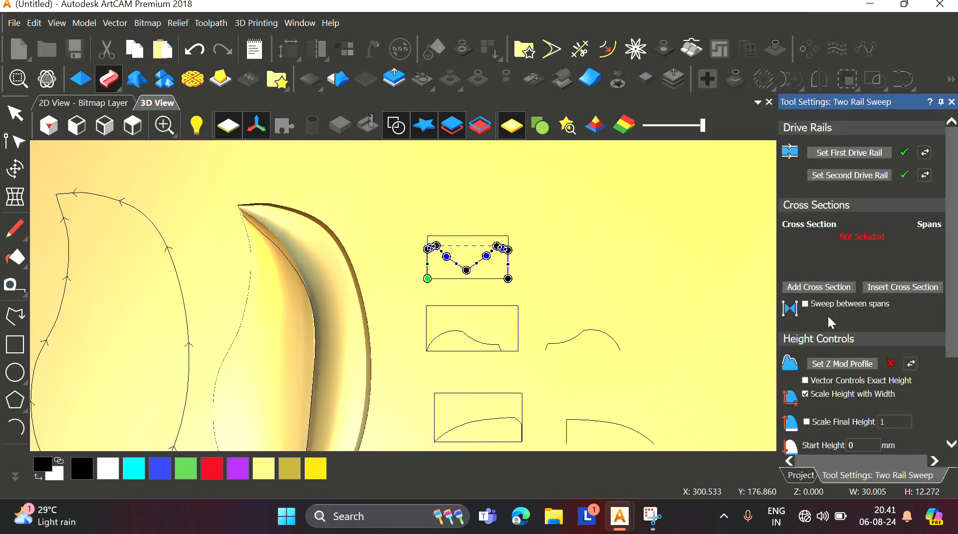
pyautogui.click(821, 290)
# Step: Drag the V-profile's upper right node slightly down and to the right
pyautogui.scroll(5, 196, 297)
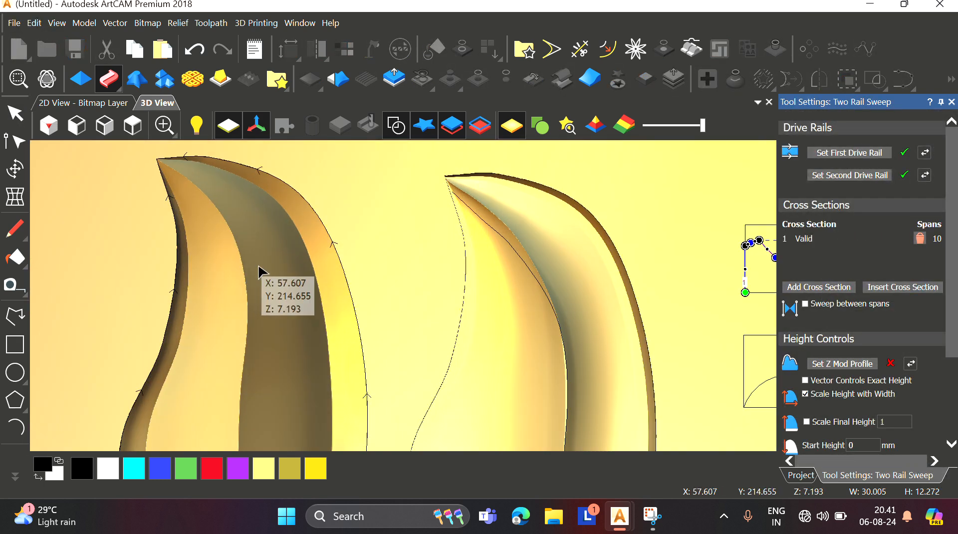
pyautogui.scroll(-5, 324, 244)
pyautogui.scroll(6, 709, 289)
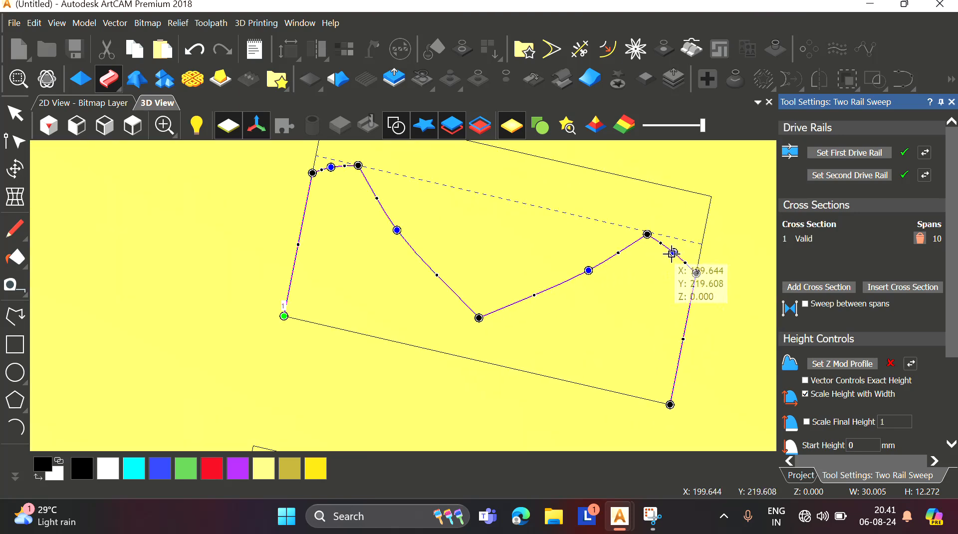
pyautogui.moveTo(648, 235); pyautogui.dragTo(667, 250)
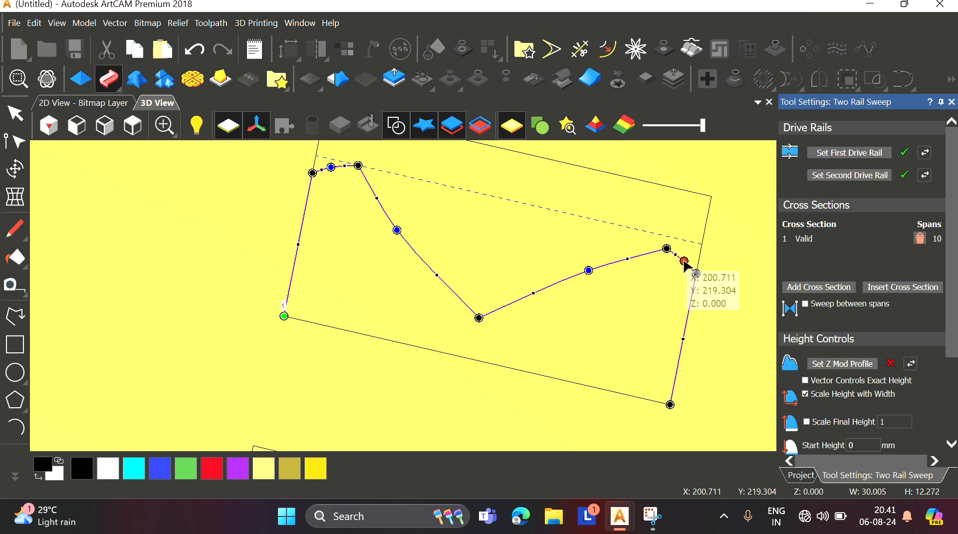
# Step: Inspect the swept leaf preview from several angles
pyautogui.scroll(-3, 466, 228)
pyautogui.scroll(2, 466, 227)
pyautogui.scroll(-4, 158, 284)
pyautogui.scroll(4, 191, 282)
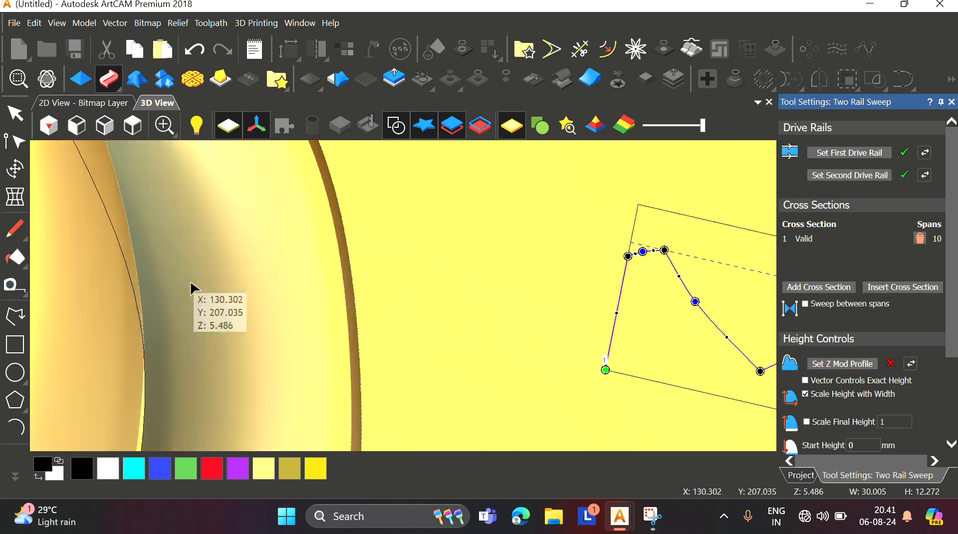
pyautogui.scroll(-4, 291, 359)
pyautogui.scroll(5, 314, 314)
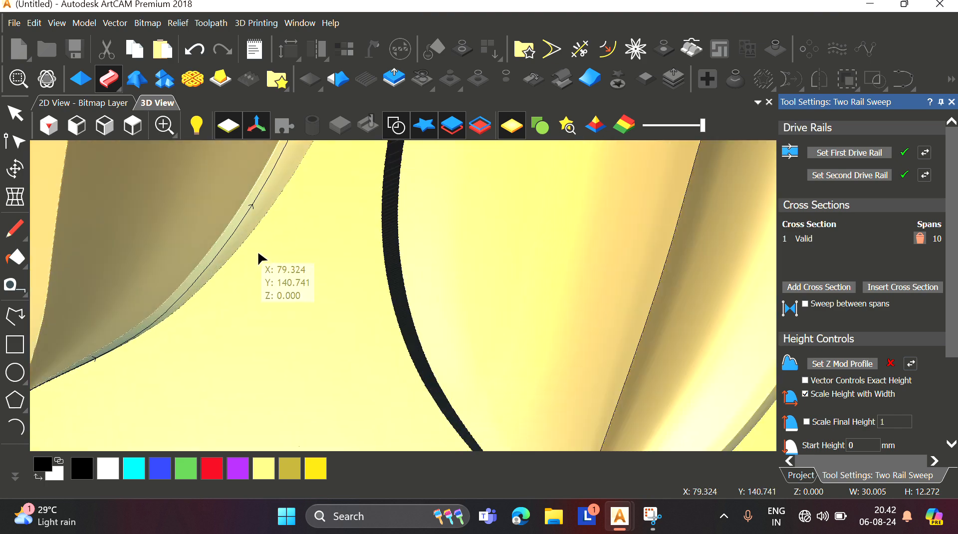
pyautogui.scroll(-6, 259, 256)
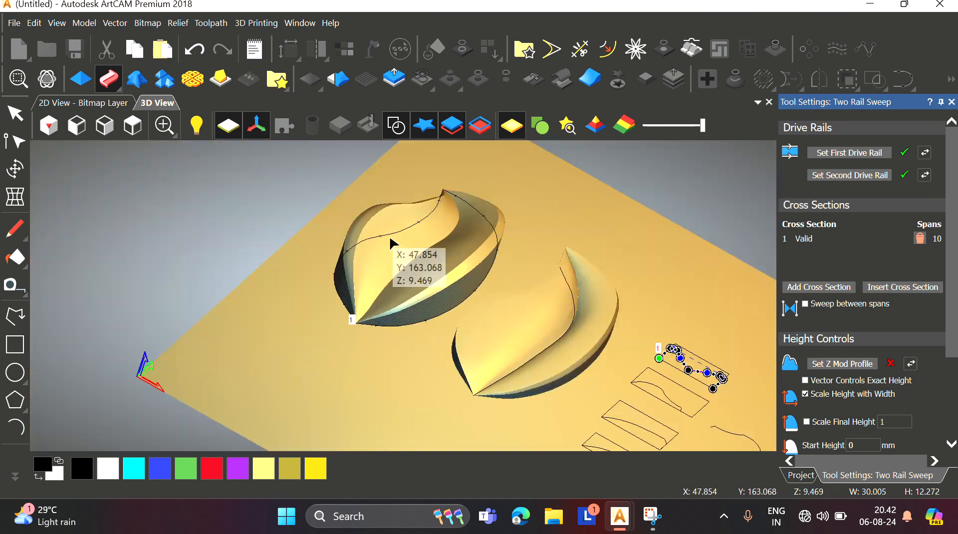
pyautogui.scroll(7, 391, 242)
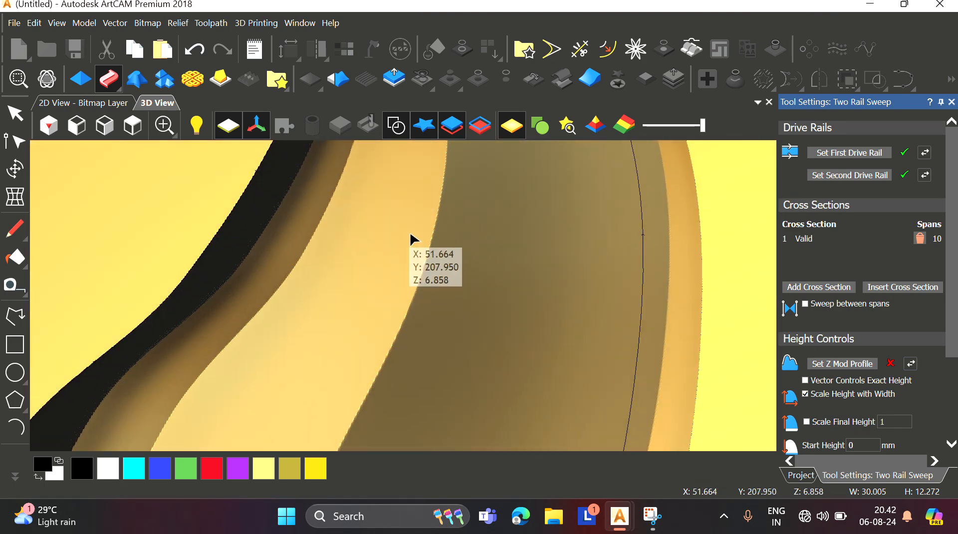
pyautogui.scroll(-3, 411, 233)
pyautogui.scroll(3, 434, 182)
pyautogui.moveTo(434, 181); pyautogui.dragTo(355, 264, button='middle')
pyautogui.scroll(-3, 366, 251)
pyautogui.scroll(3, 358, 222)
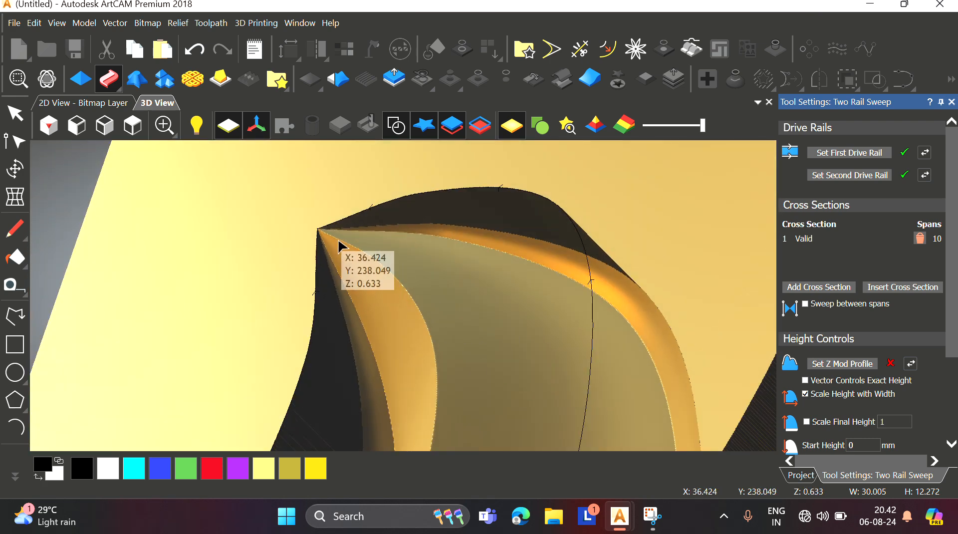
pyautogui.scroll(-1, 464, 261)
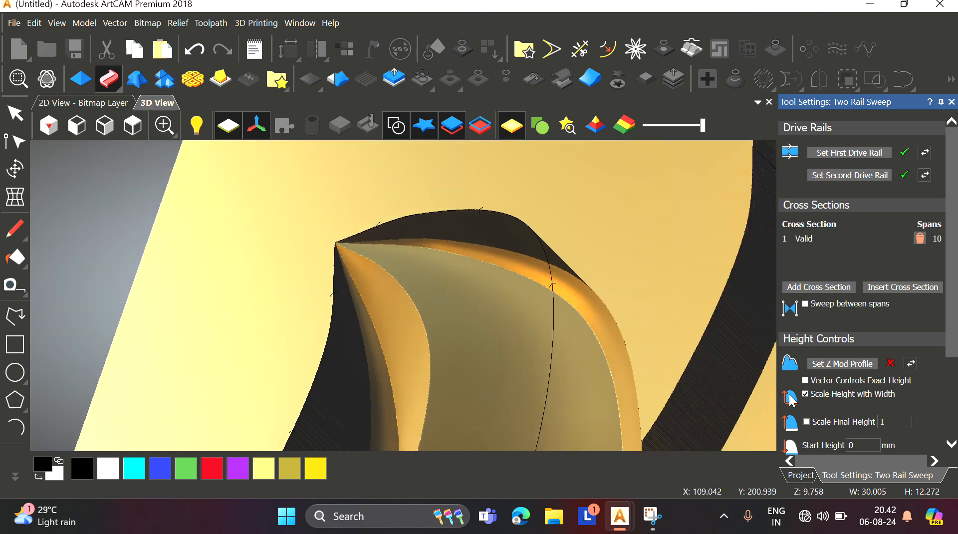
# Step: Turn off Scale Height with Width and enable Scale Final Height at 10
pyautogui.click(809, 397)
pyautogui.click(808, 422)
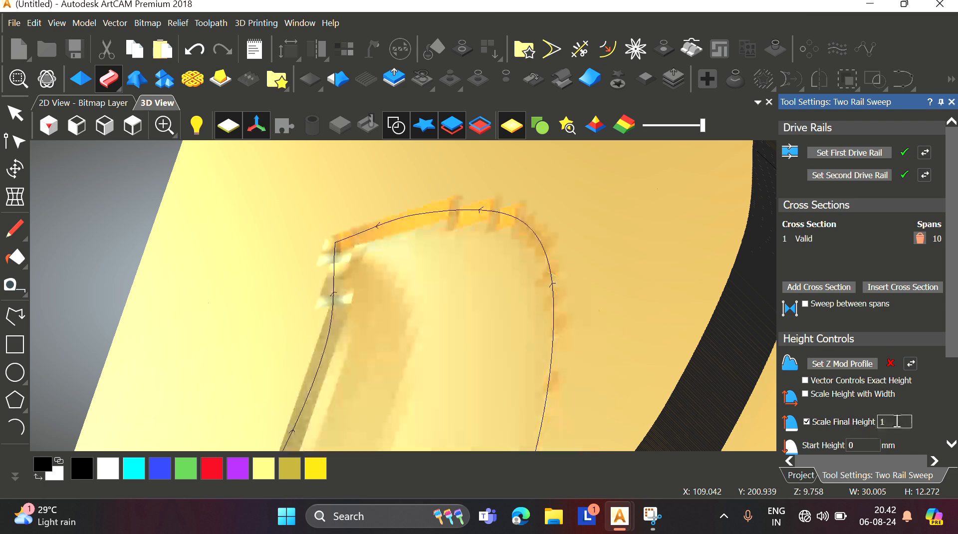
pyautogui.write('0')
# Step: Set the curve in the lowest rectangle as the Z Mod Profile and choose Merge High combine mode
pyautogui.scroll(-3, 846, 400)
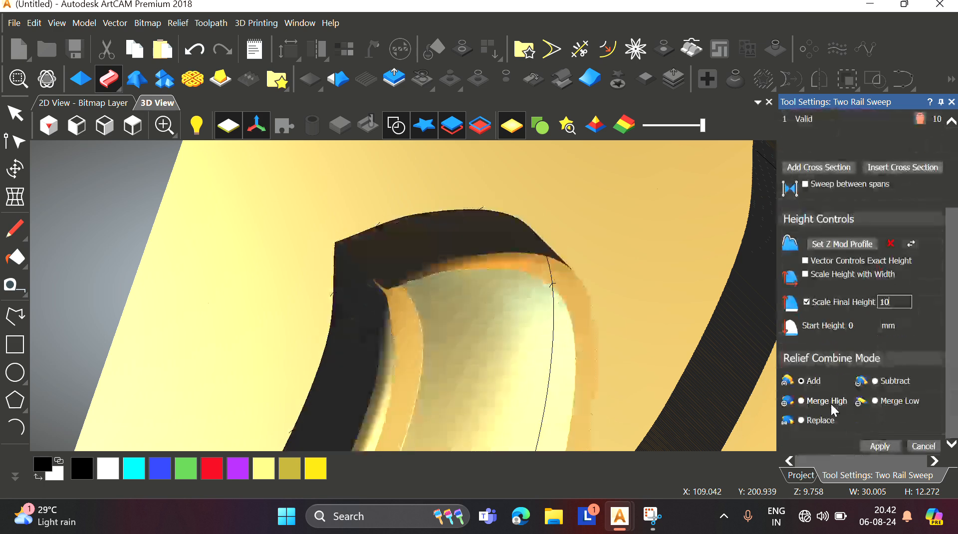
pyautogui.scroll(-5, 684, 321)
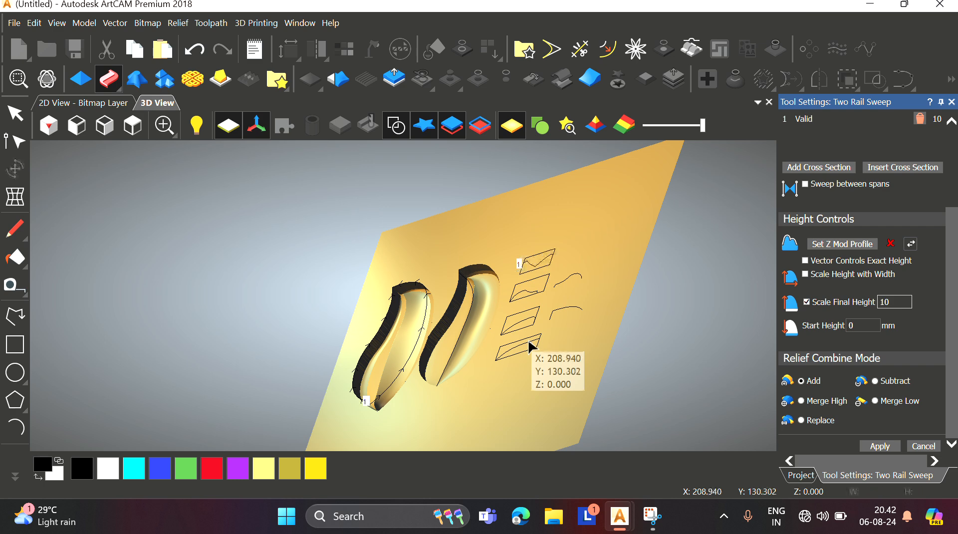
pyautogui.click(532, 346)
pyautogui.click(853, 245)
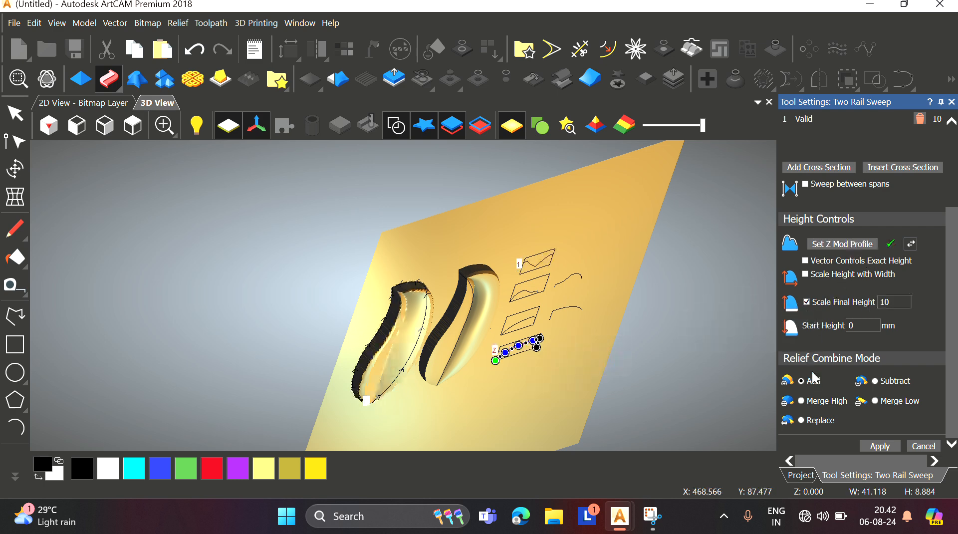
pyautogui.click(802, 401)
# Step: Apply the Two Rail Sweep to the relief
pyautogui.scroll(8, 403, 289)
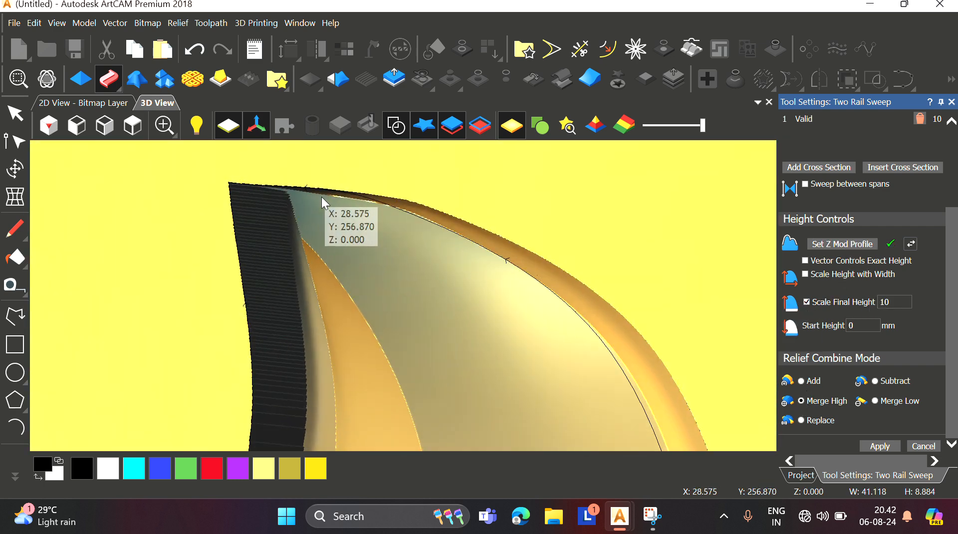
pyautogui.moveTo(324, 202); pyautogui.dragTo(368, 287)
pyautogui.click(875, 448)
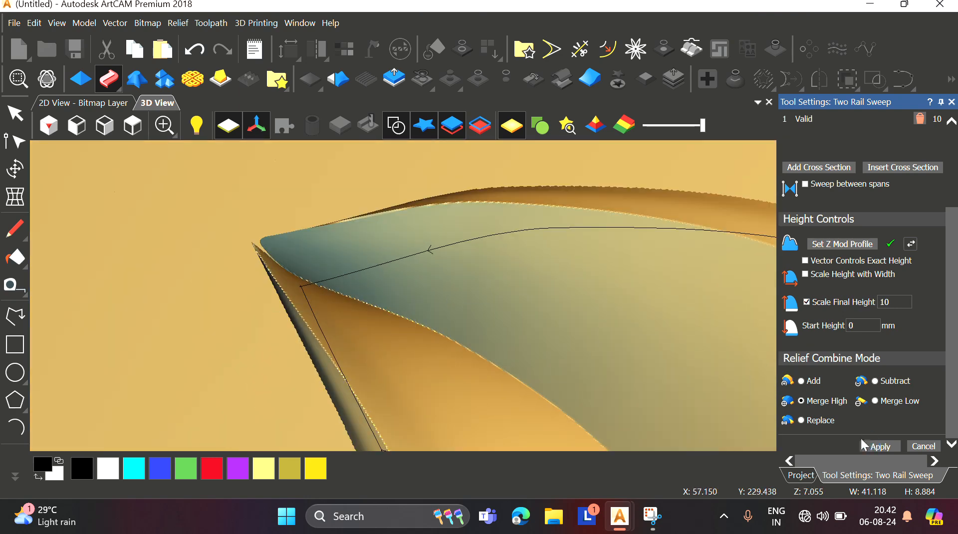
# Step: Inspect the resulting leaf relief from different angles and from the top
pyautogui.scroll(-5, 406, 348)
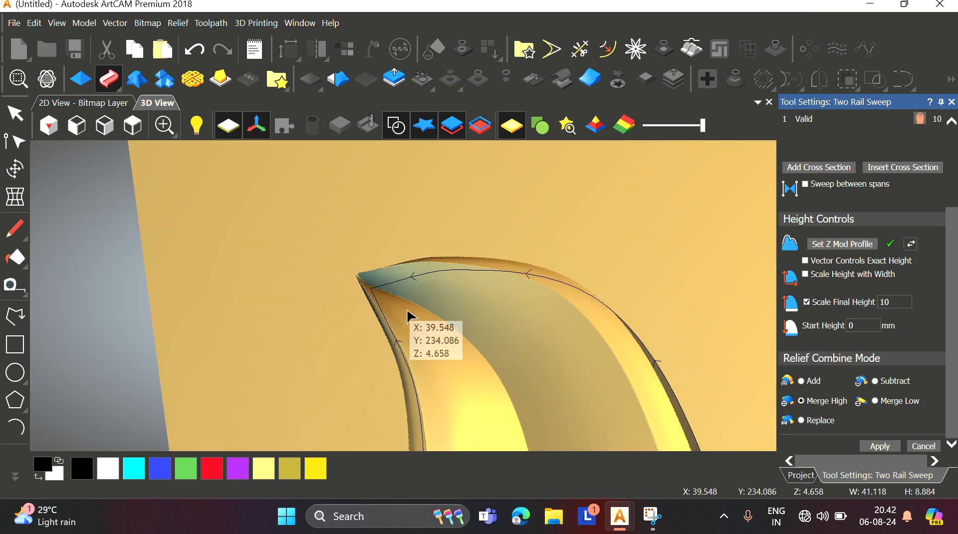
pyautogui.scroll(5, 398, 284)
pyautogui.moveTo(355, 298); pyautogui.dragTo(150, 256)
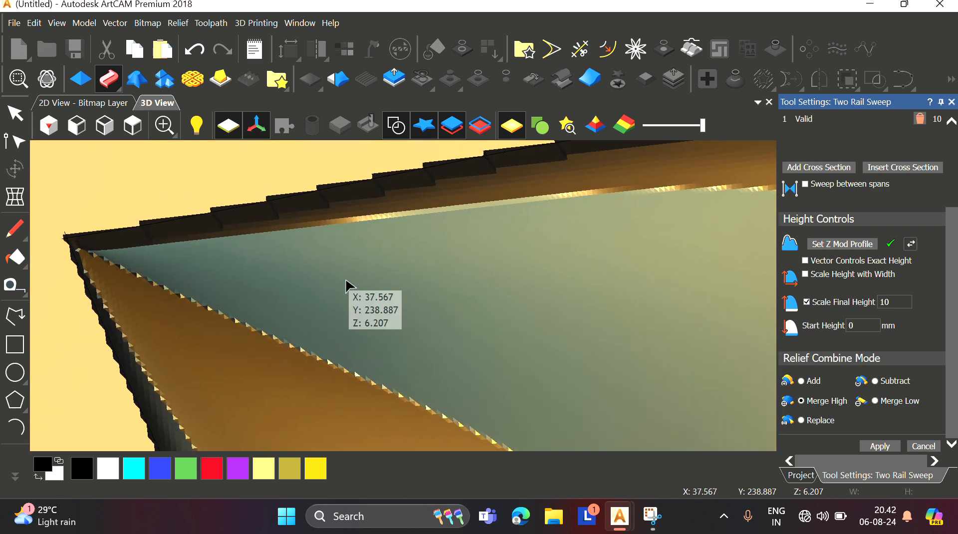
pyautogui.moveTo(347, 280); pyautogui.dragTo(368, 250)
pyautogui.scroll(-6, 368, 251)
pyautogui.scroll(8, 582, 289)
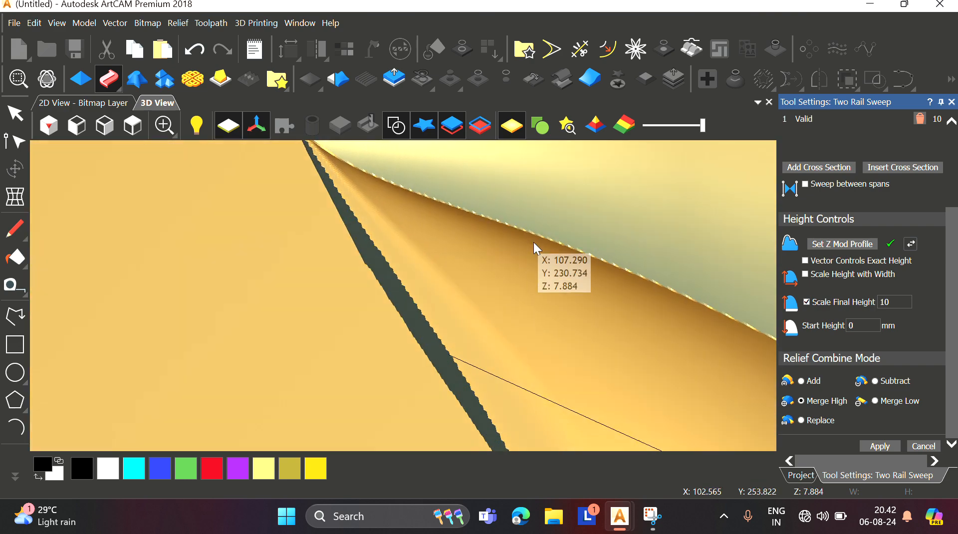
pyautogui.moveTo(534, 242); pyautogui.dragTo(534, 278)
pyautogui.scroll(-10, 473, 331)
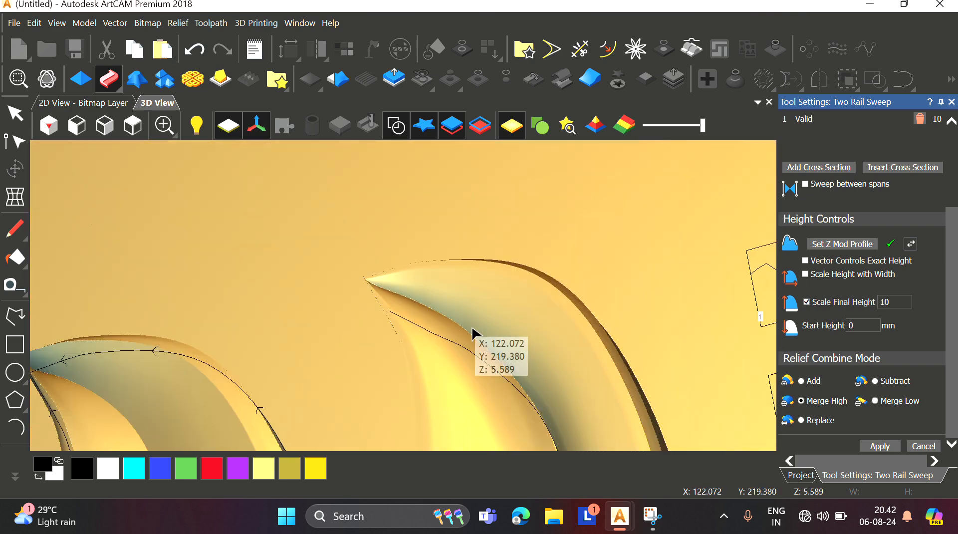
pyautogui.scroll(3, 405, 367)
pyautogui.scroll(-1, 328, 320)
pyautogui.scroll(3, 364, 355)
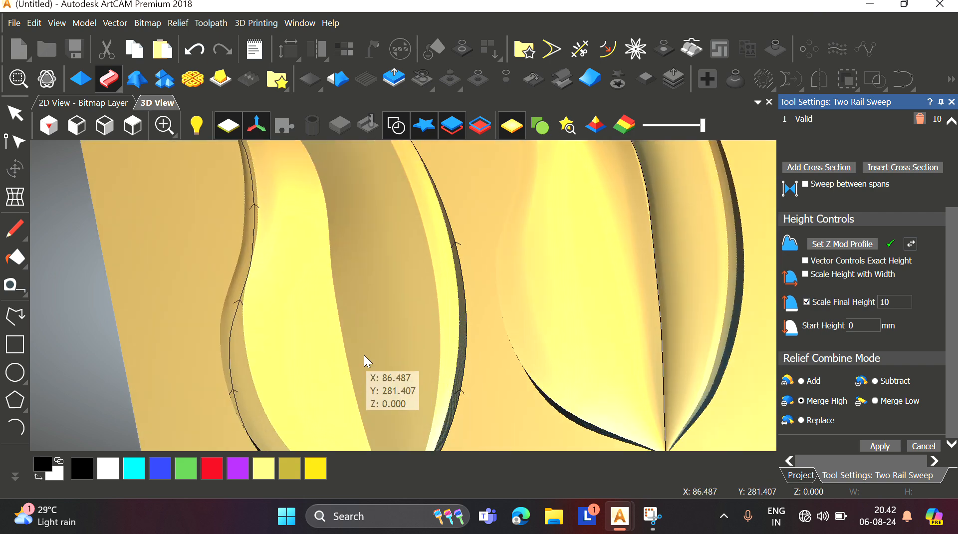
pyautogui.moveTo(364, 355); pyautogui.dragTo(357, 278)
pyautogui.scroll(-4, 454, 320)
pyautogui.scroll(5, 535, 299)
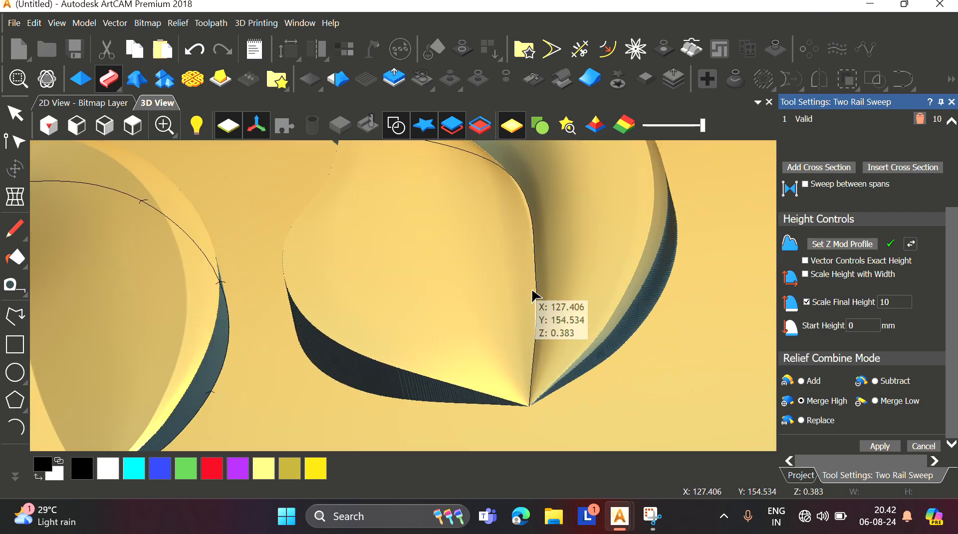
pyautogui.scroll(3, 522, 325)
pyautogui.scroll(-8, 336, 321)
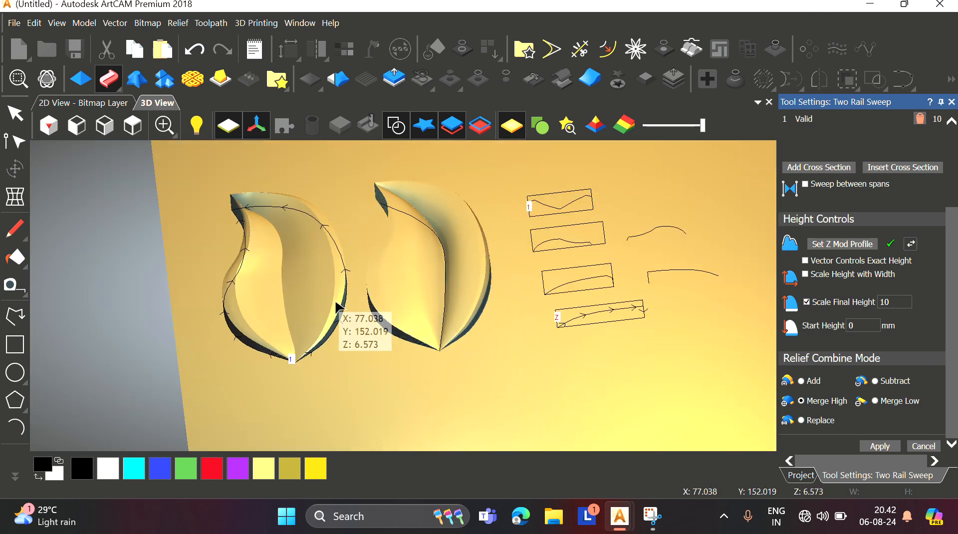
pyautogui.click(133, 125)
pyautogui.scroll(4, 383, 319)
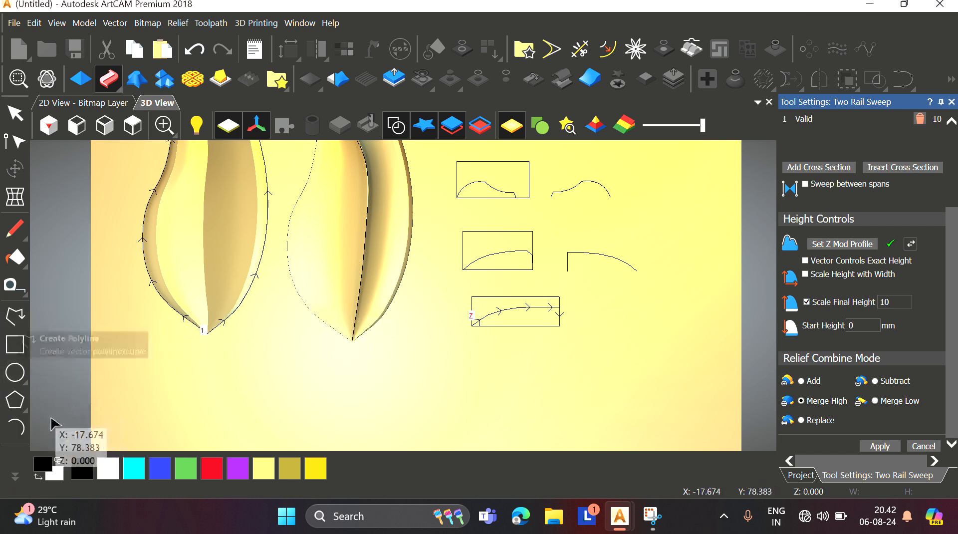
# Step: Draw a closed triangular polyline from the second leaf's left edge down to its tip to form a vein shape
pyautogui.click(15, 316)
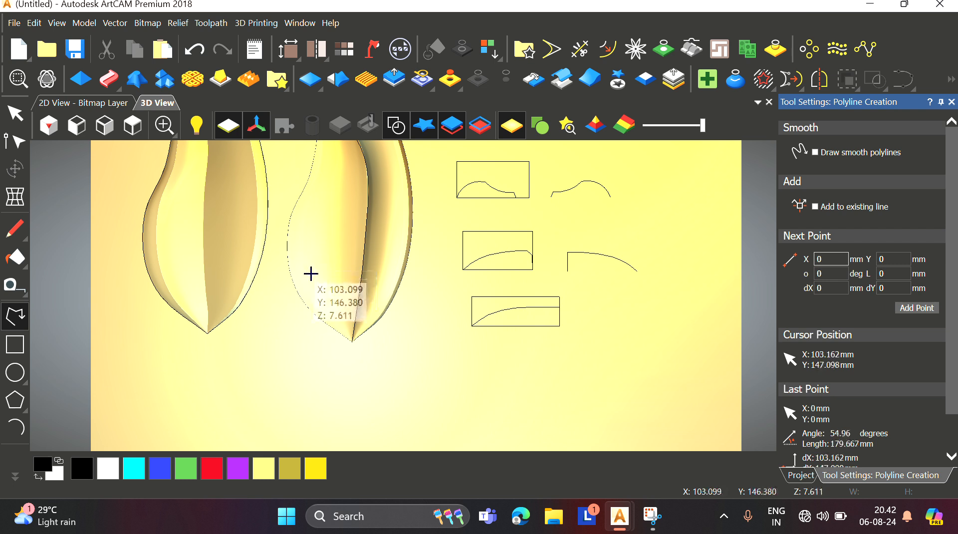
pyautogui.scroll(1, 312, 277)
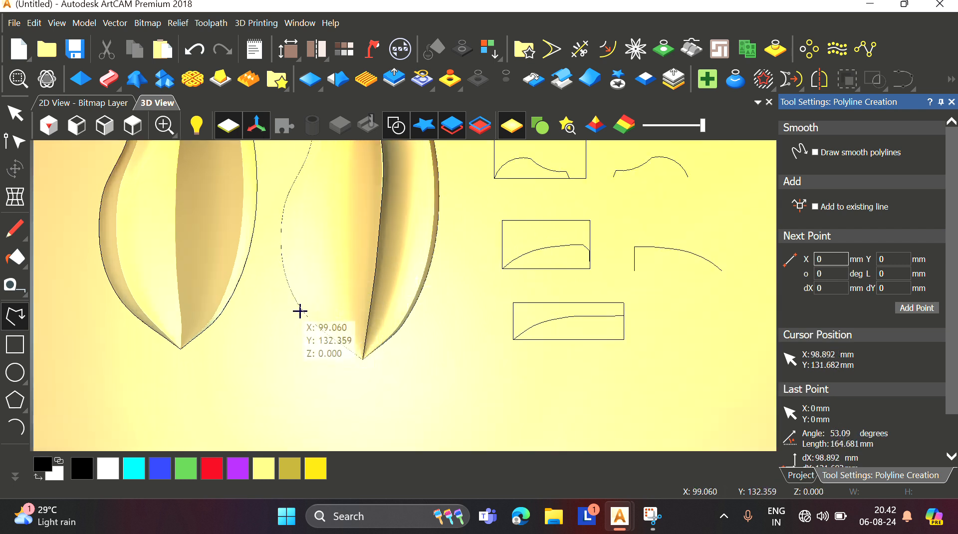
pyautogui.click(300, 307)
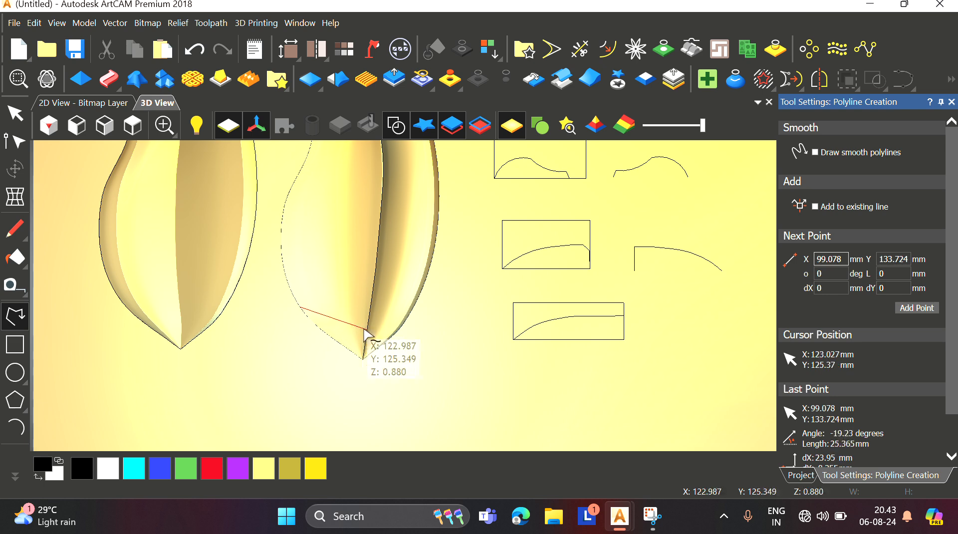
pyautogui.click(366, 332)
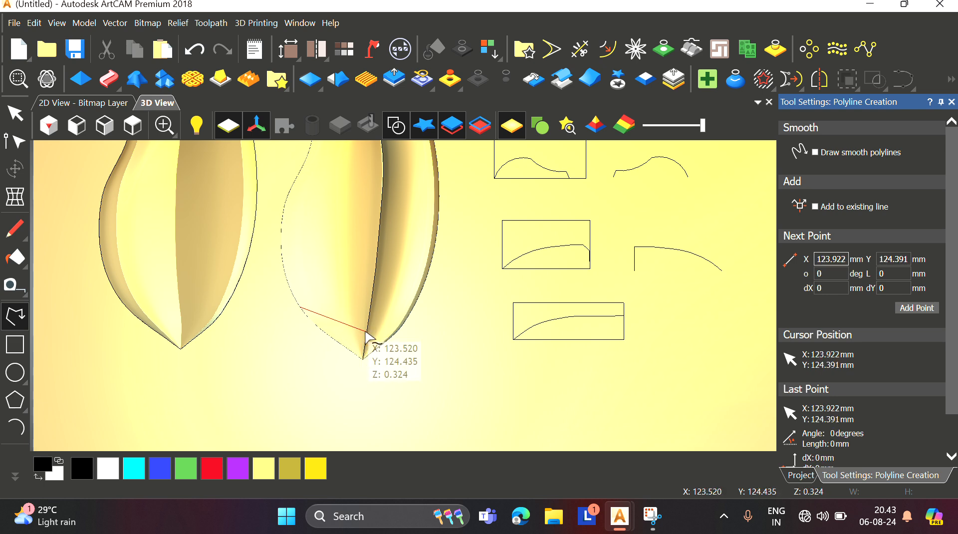
pyautogui.click(293, 295)
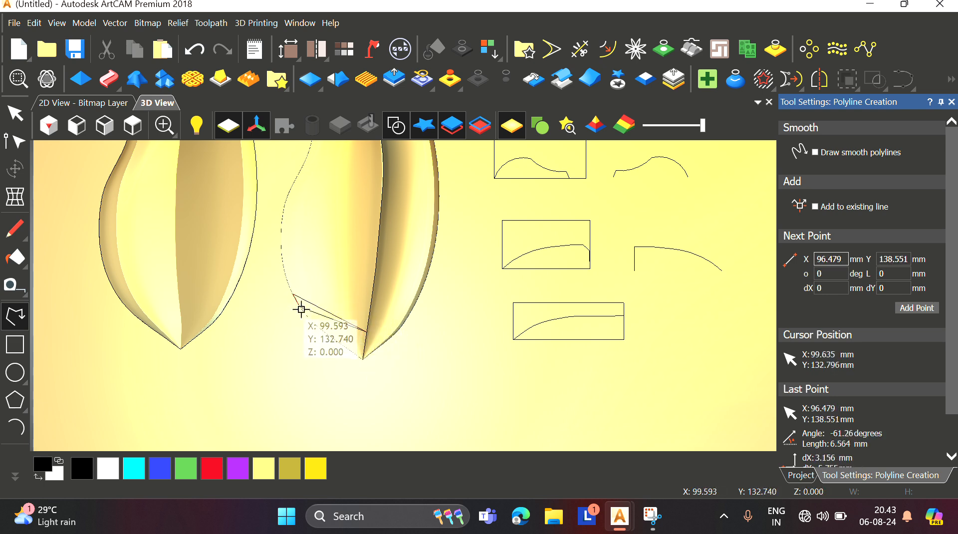
pyautogui.scroll(3, 301, 309)
pyautogui.click(299, 303)
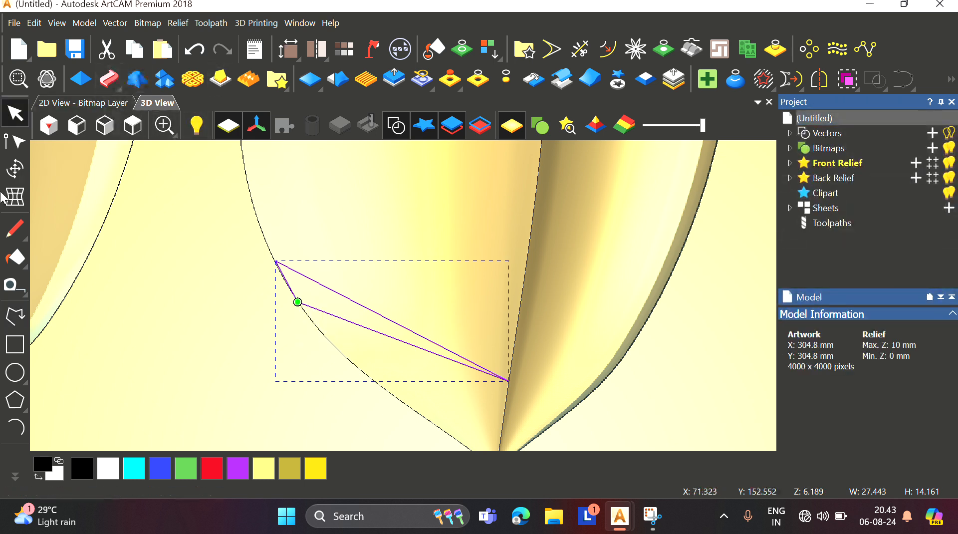
# Step: Add a node to each long side of the triangle in node editing and make both nodes smooth
pyautogui.click(15, 196)
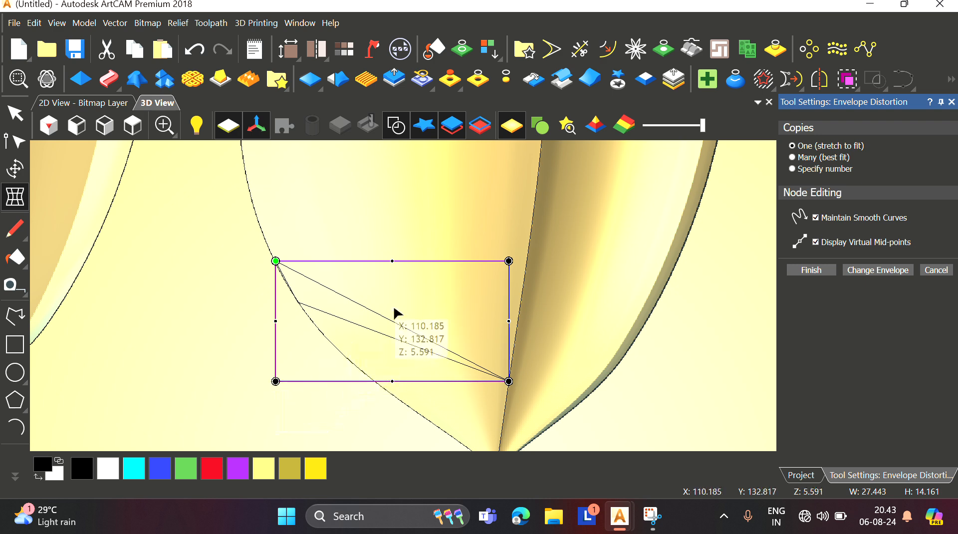
pyautogui.click(953, 103)
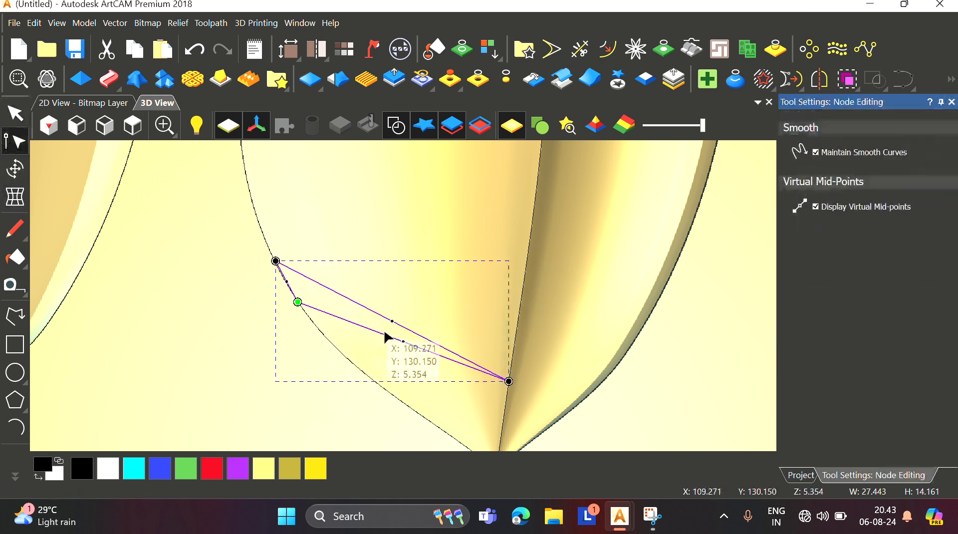
pyautogui.scroll(2, 397, 324)
pyautogui.moveTo(384, 303); pyautogui.dragTo(387, 275)
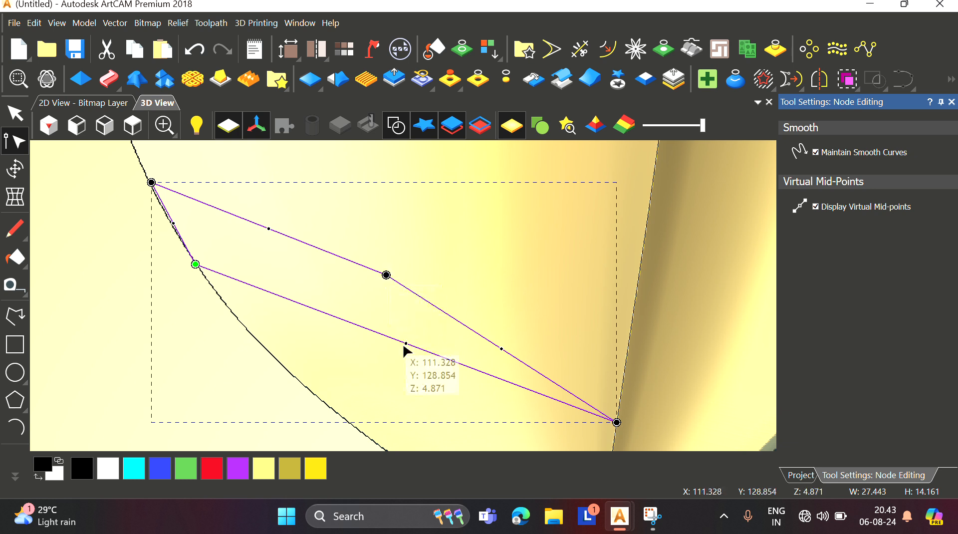
pyautogui.moveTo(405, 342); pyautogui.dragTo(401, 331)
pyautogui.moveTo(335, 235); pyautogui.dragTo(442, 401)
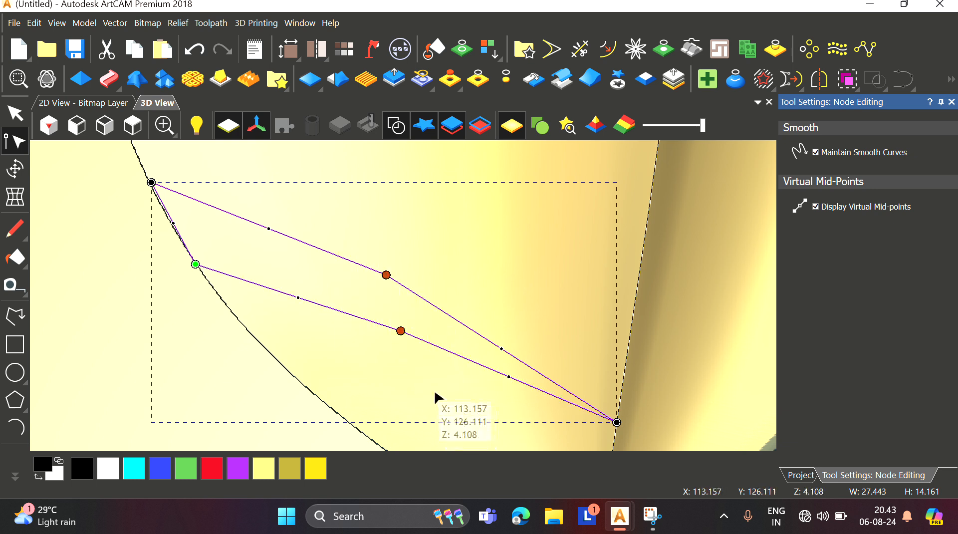
pyautogui.press('s')
# Step: Drag the smooth nodes and the corner nodes to bend the triangle into a narrow curved vein
pyautogui.moveTo(386, 277); pyautogui.dragTo(383, 260)
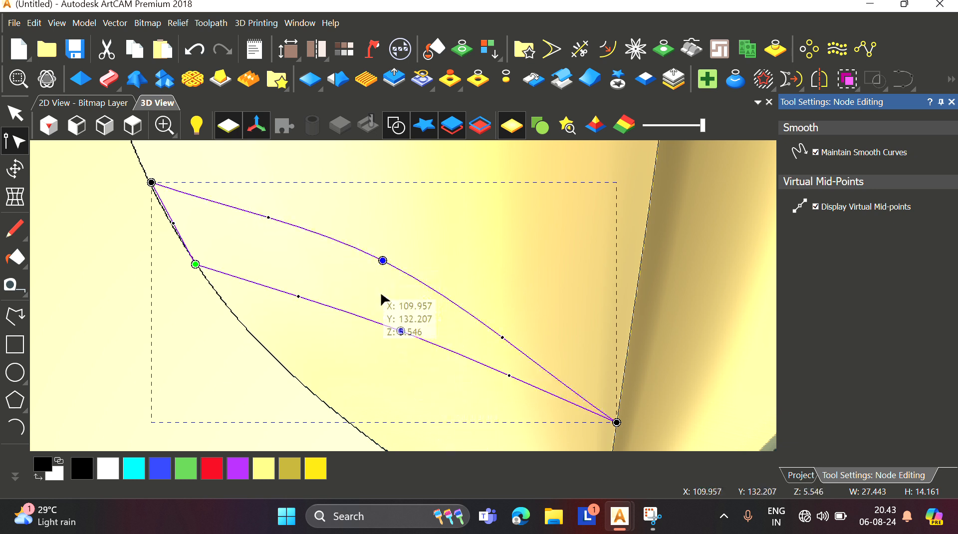
pyautogui.moveTo(402, 333); pyautogui.dragTo(357, 302)
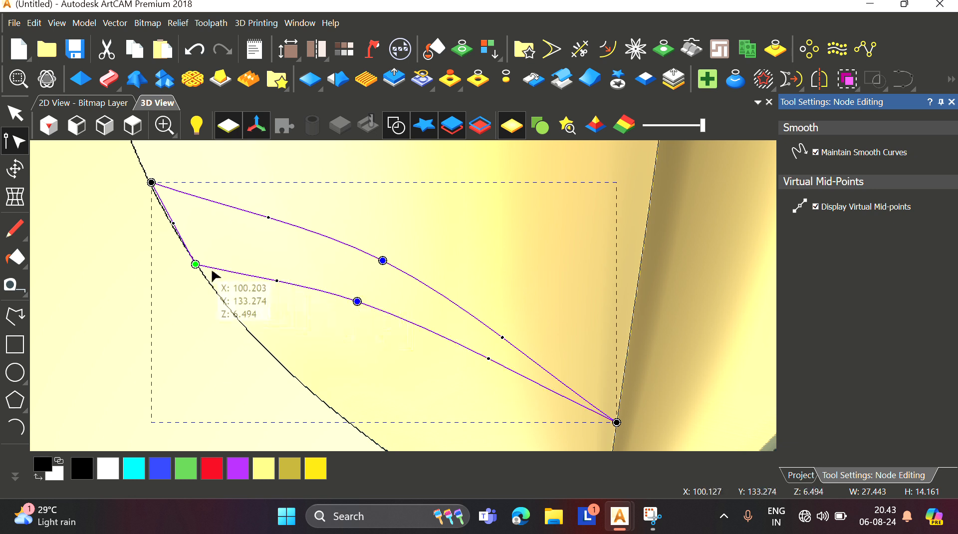
pyautogui.moveTo(193, 265); pyautogui.dragTo(192, 262)
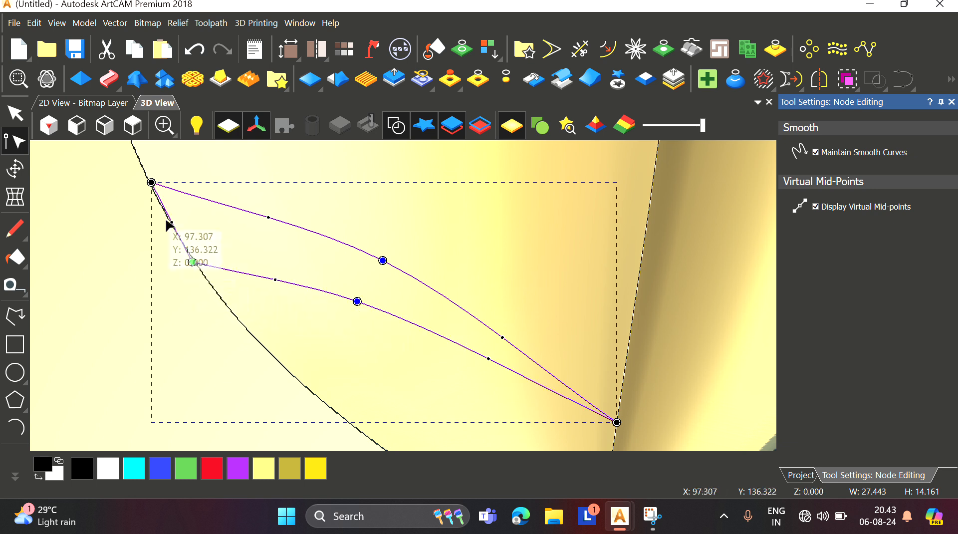
pyautogui.moveTo(151, 184); pyautogui.dragTo(148, 186)
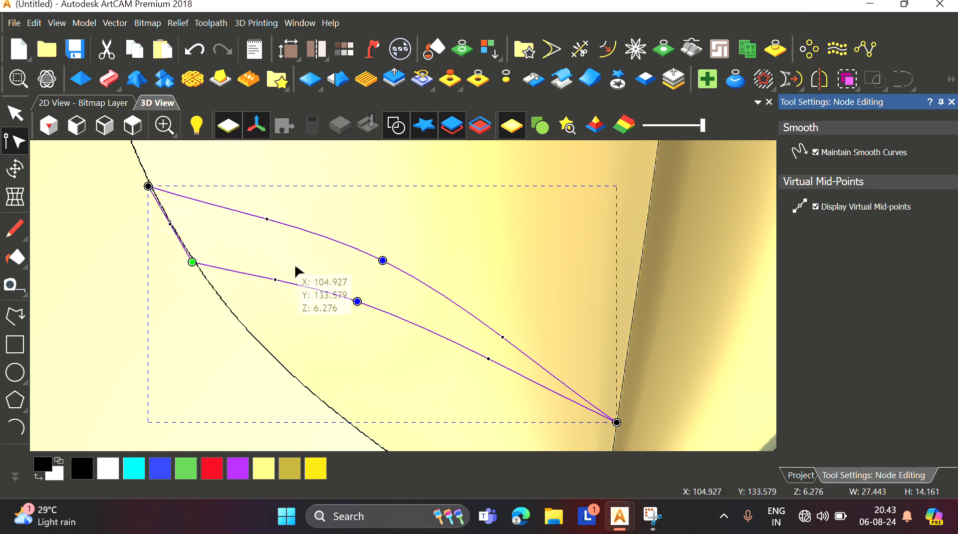
# Step: Add further nodes along both sides and adjust them and the tip node to refine the curved vein shape
pyautogui.moveTo(274, 281); pyautogui.dragTo(270, 270)
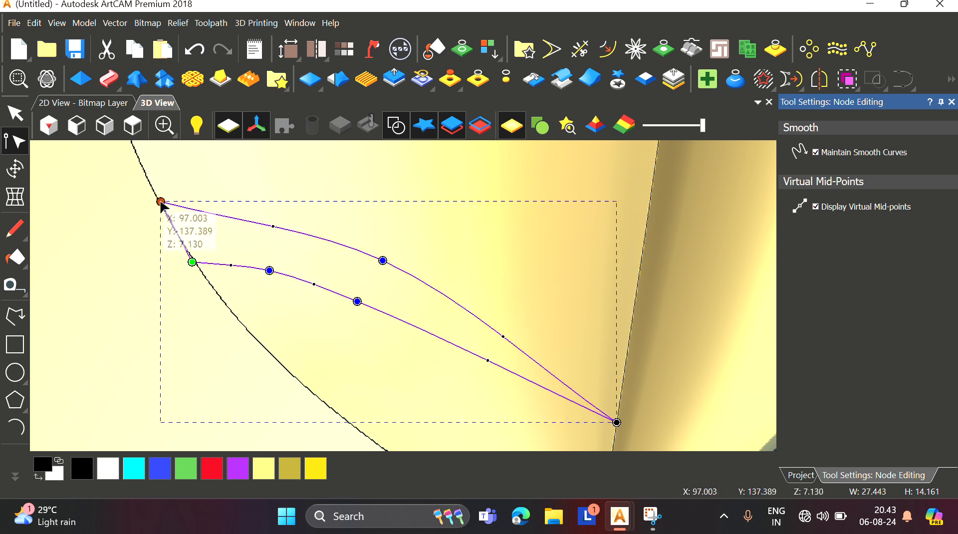
pyautogui.scroll(-3, 357, 278)
pyautogui.scroll(2, 358, 278)
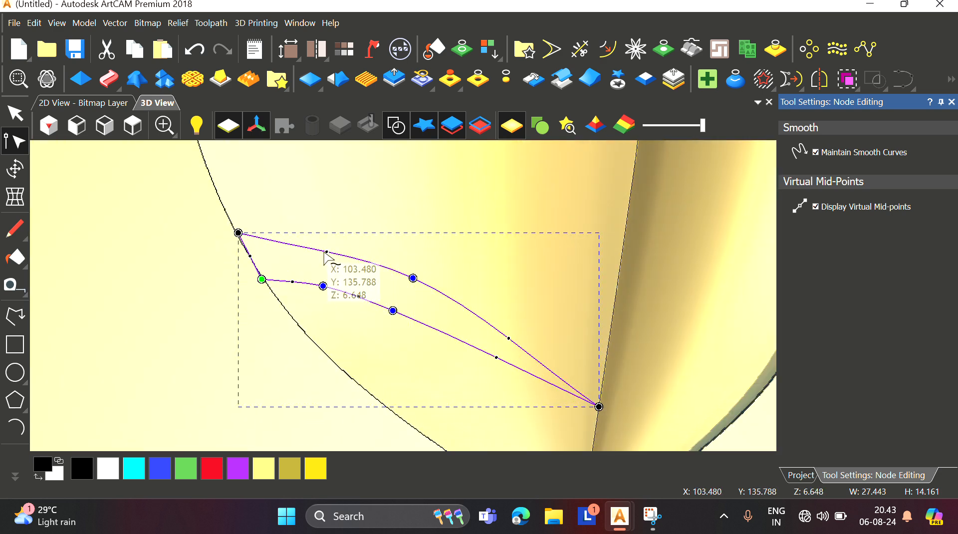
pyautogui.moveTo(325, 252); pyautogui.dragTo(324, 246)
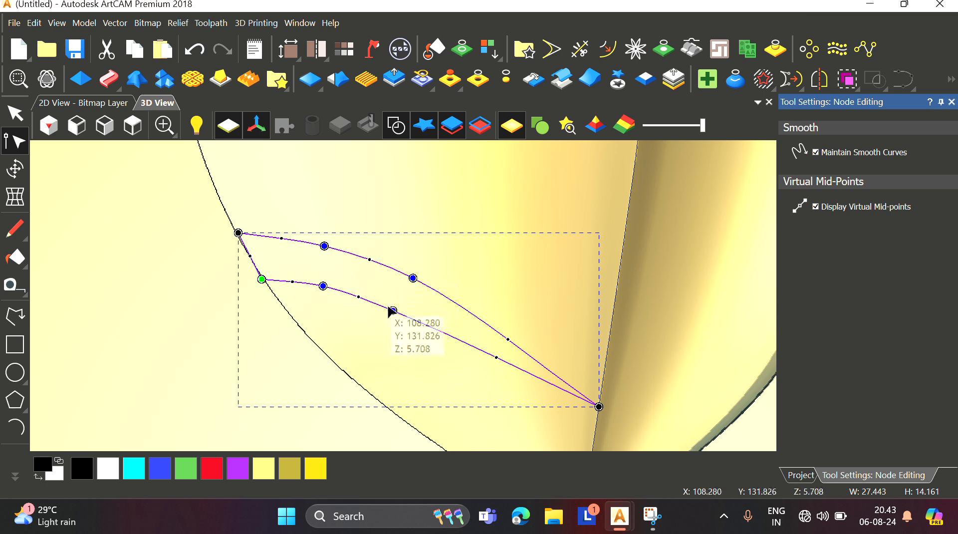
pyautogui.moveTo(393, 310); pyautogui.dragTo(387, 300)
pyautogui.moveTo(323, 286); pyautogui.dragTo(315, 278)
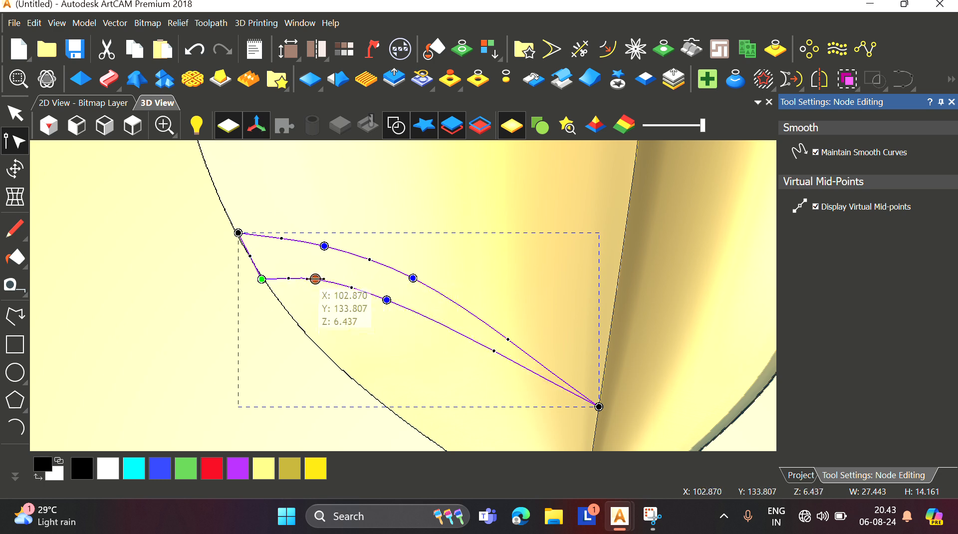
pyautogui.scroll(-3, 403, 293)
pyautogui.scroll(3, 422, 317)
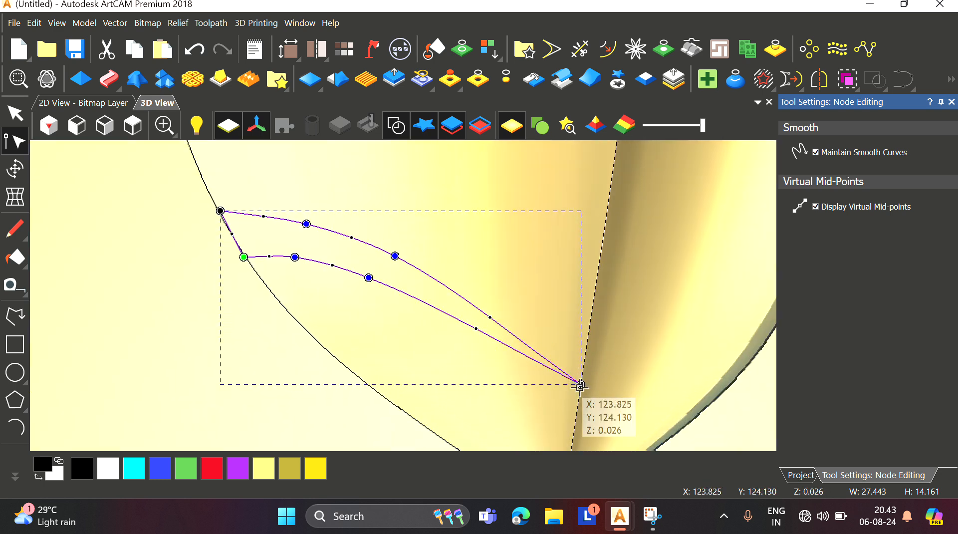
pyautogui.moveTo(581, 385); pyautogui.dragTo(577, 412)
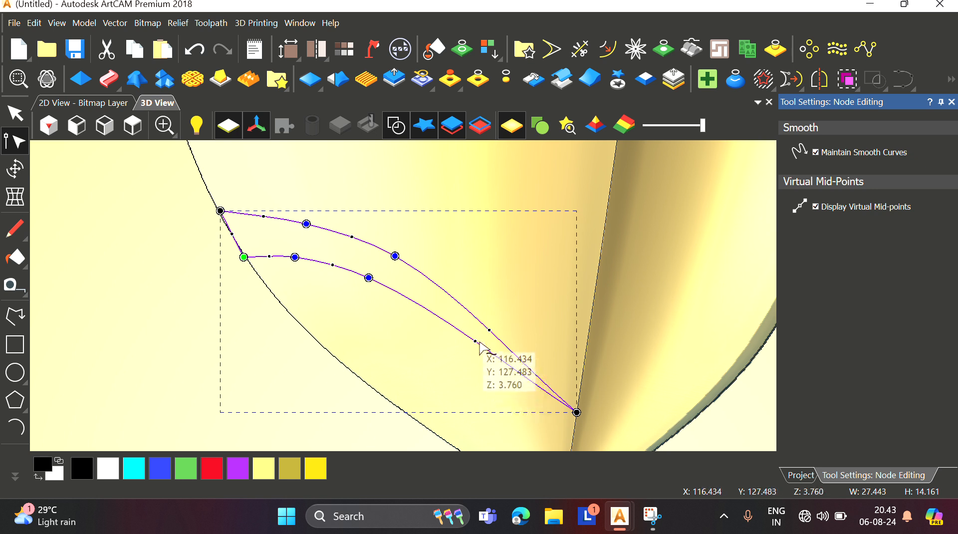
pyautogui.moveTo(475, 342); pyautogui.dragTo(489, 326)
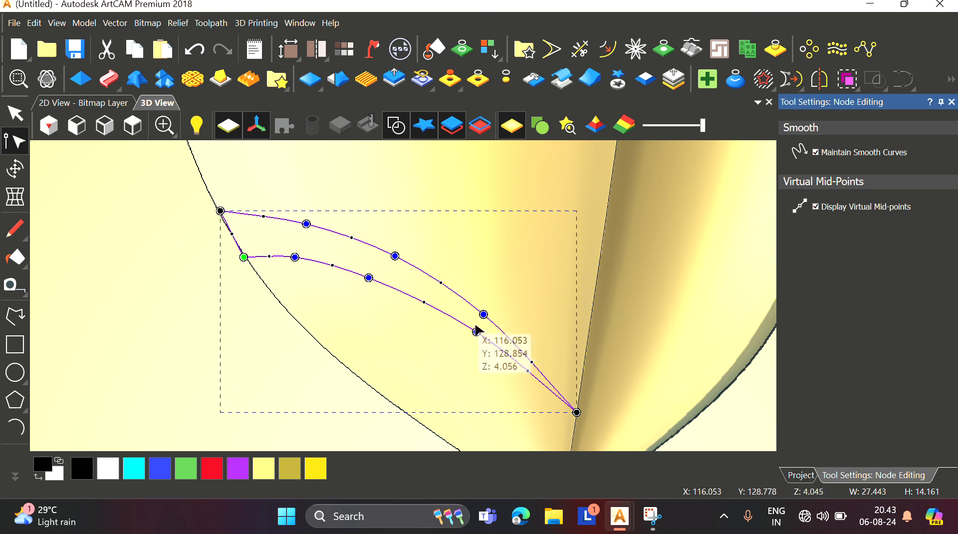
# Step: Examine the curved vein shape at different zoom levels and leave node editing
pyautogui.scroll(1, 477, 330)
pyautogui.scroll(-1, 388, 305)
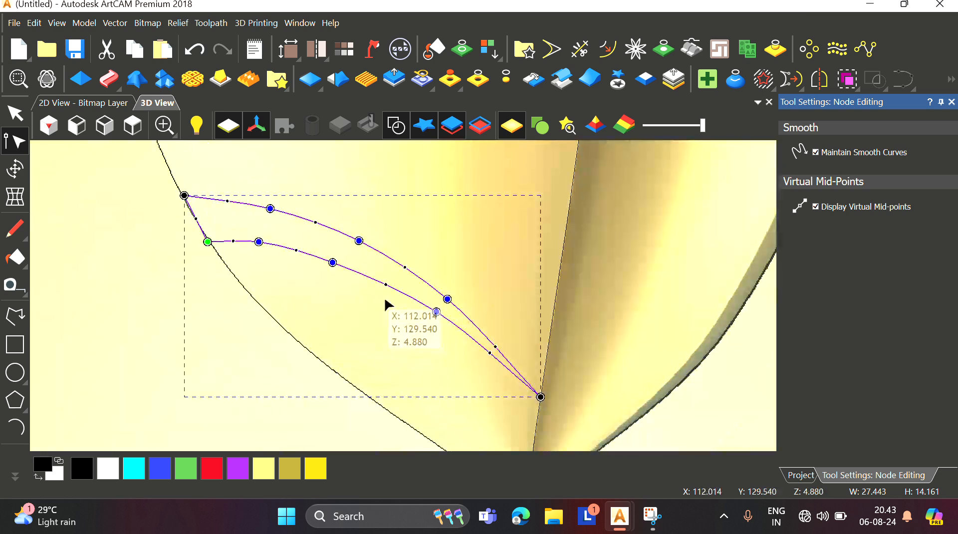
pyautogui.scroll(1, 258, 242)
pyautogui.scroll(-1, 255, 239)
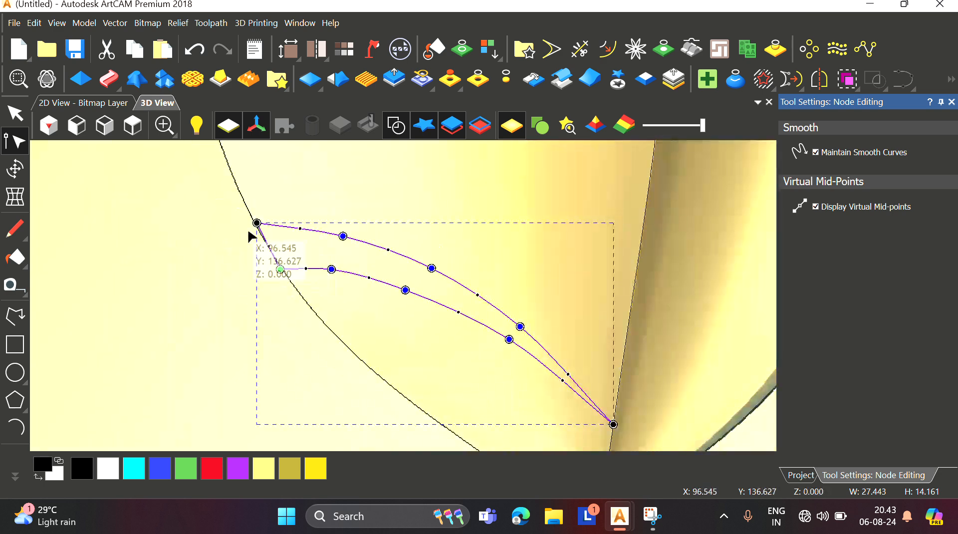
pyautogui.scroll(1, 257, 229)
pyautogui.scroll(-1, 409, 302)
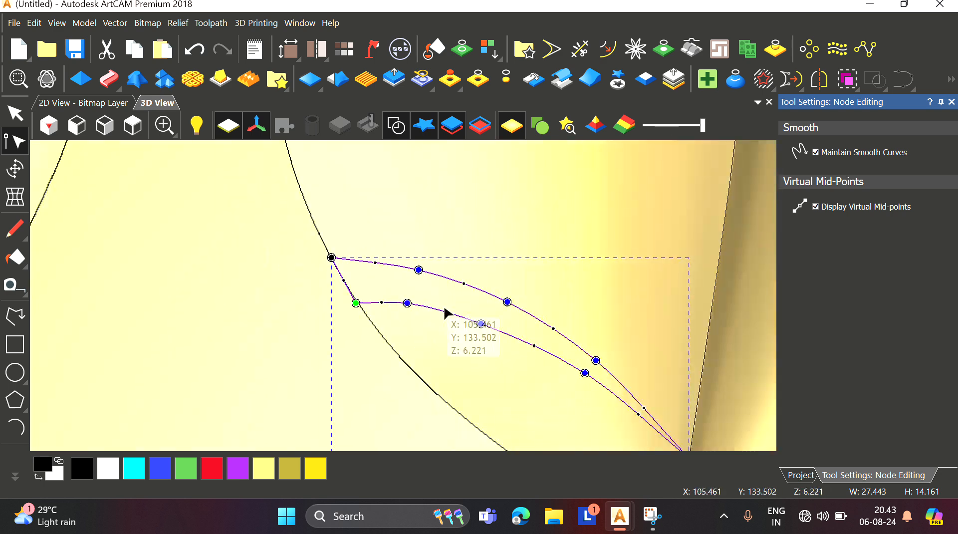
pyautogui.scroll(-1, 451, 312)
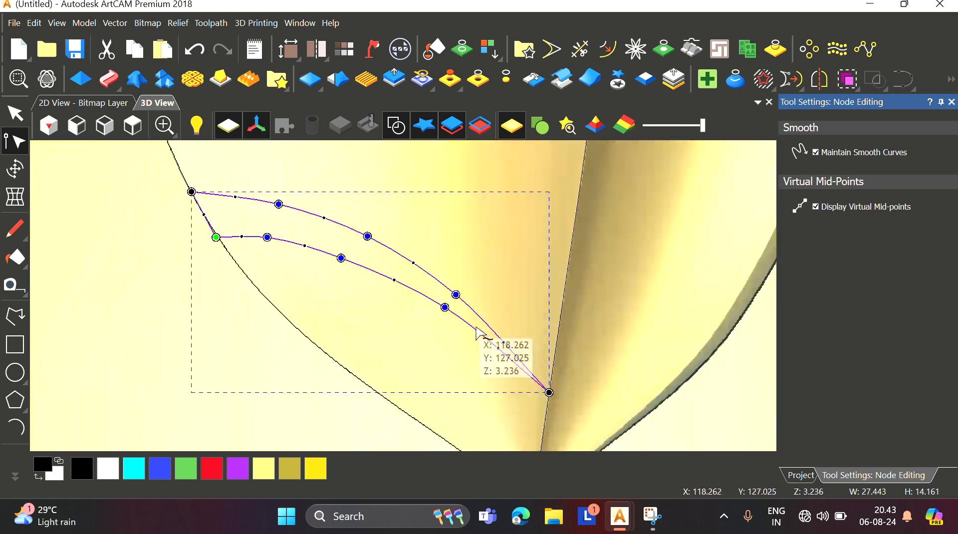
pyautogui.scroll(1, 477, 324)
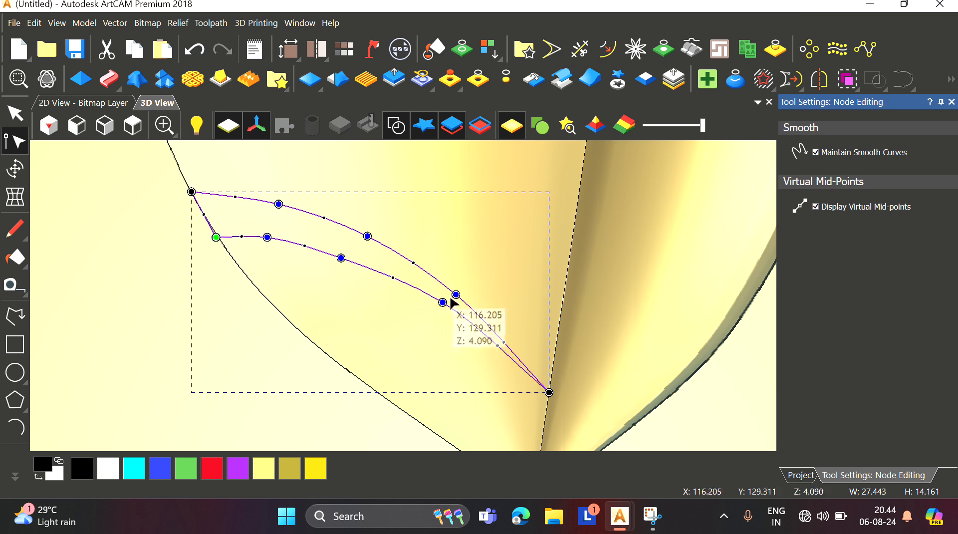
pyautogui.scroll(-1, 410, 283)
pyautogui.scroll(1, 324, 268)
pyautogui.scroll(-1, 327, 272)
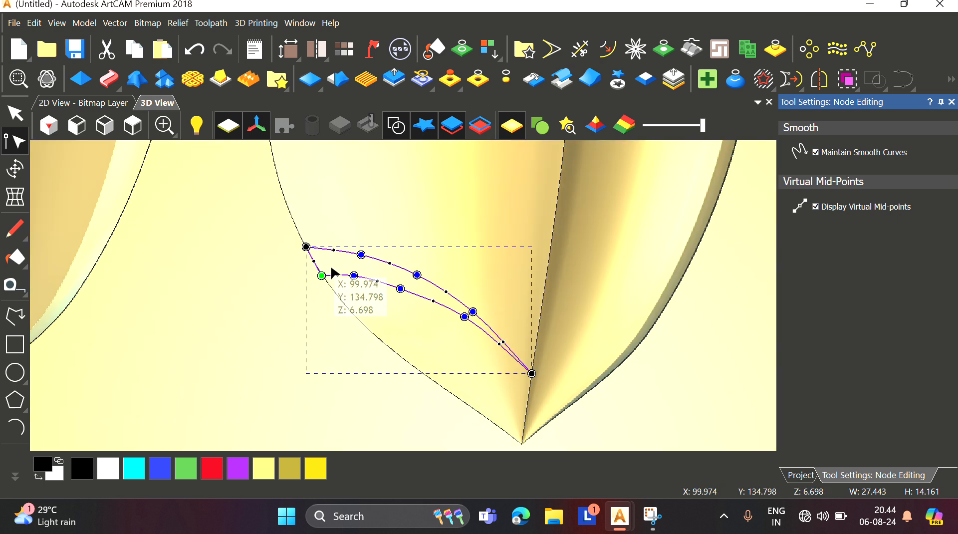
pyautogui.scroll(1, 394, 289)
pyautogui.scroll(-1, 414, 297)
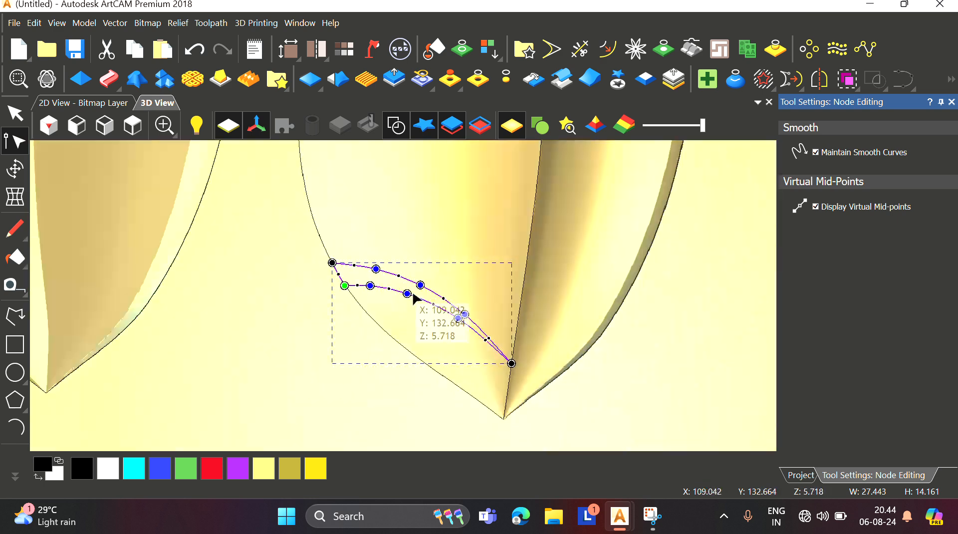
pyautogui.click(952, 103)
# Step: Open the Shape Editor on the vein vector and set it to scale to height with a height of 4 mm
pyautogui.scroll(-1, 378, 270)
pyautogui.scroll(1, 402, 299)
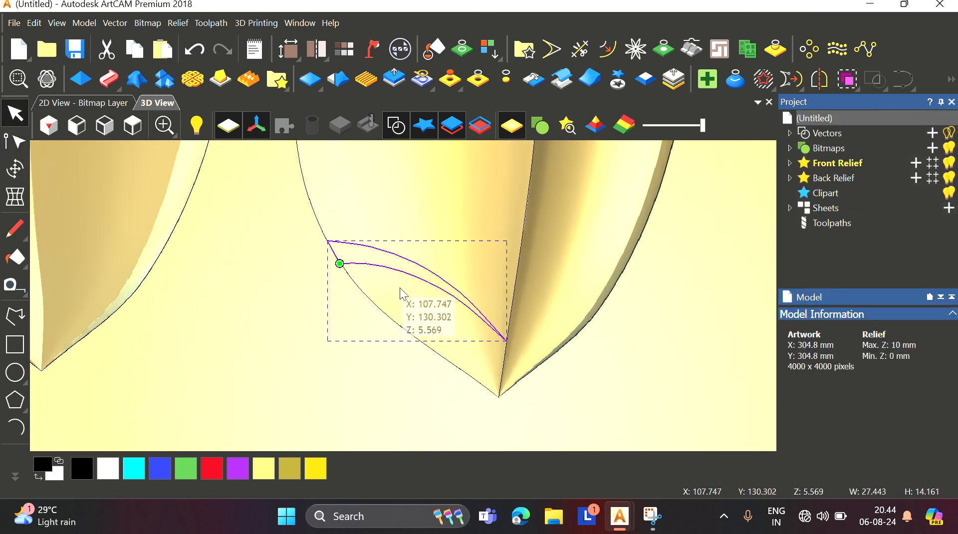
pyautogui.scroll(-1, 400, 289)
pyautogui.scroll(2, 402, 268)
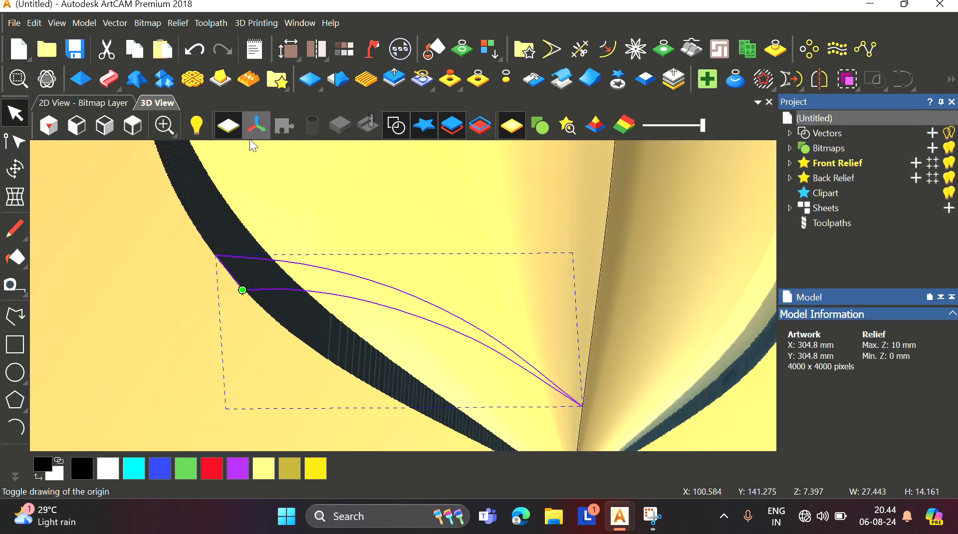
pyautogui.click(133, 124)
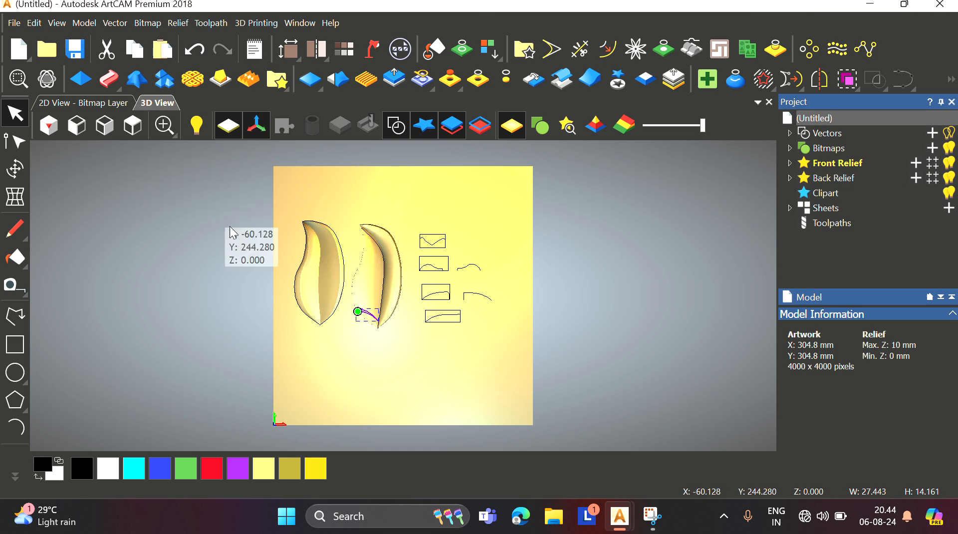
pyautogui.scroll(2, 374, 311)
pyautogui.scroll(2, 387, 323)
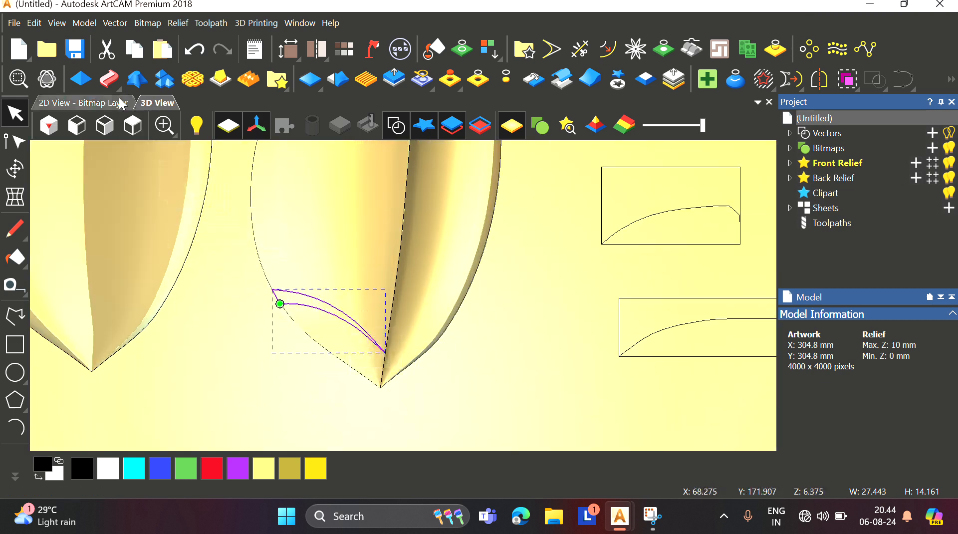
pyautogui.click(88, 83)
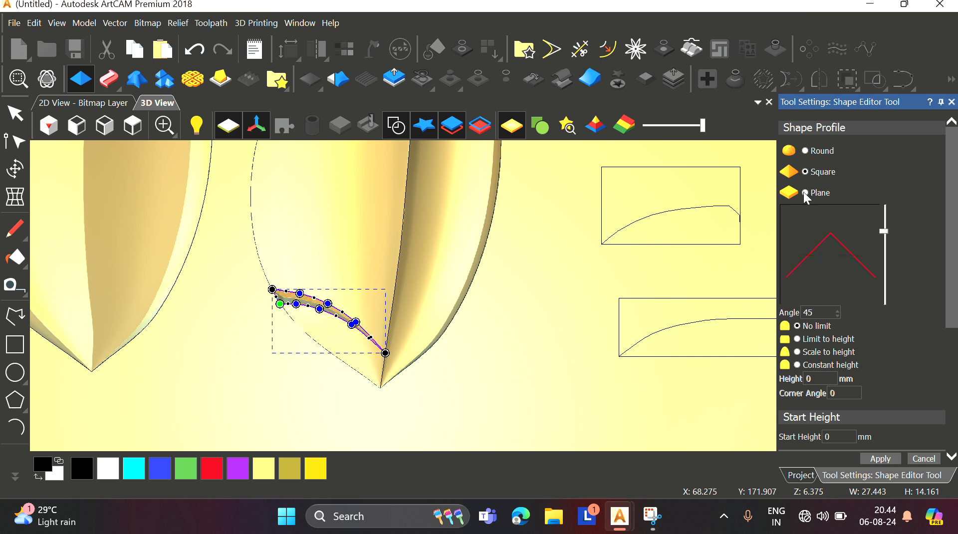
pyautogui.scroll(-3, 798, 358)
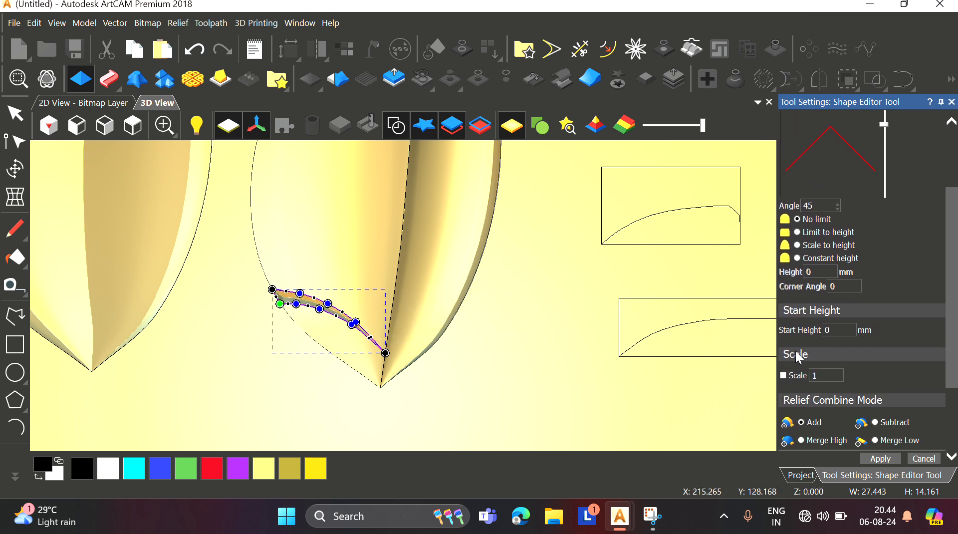
pyautogui.click(799, 245)
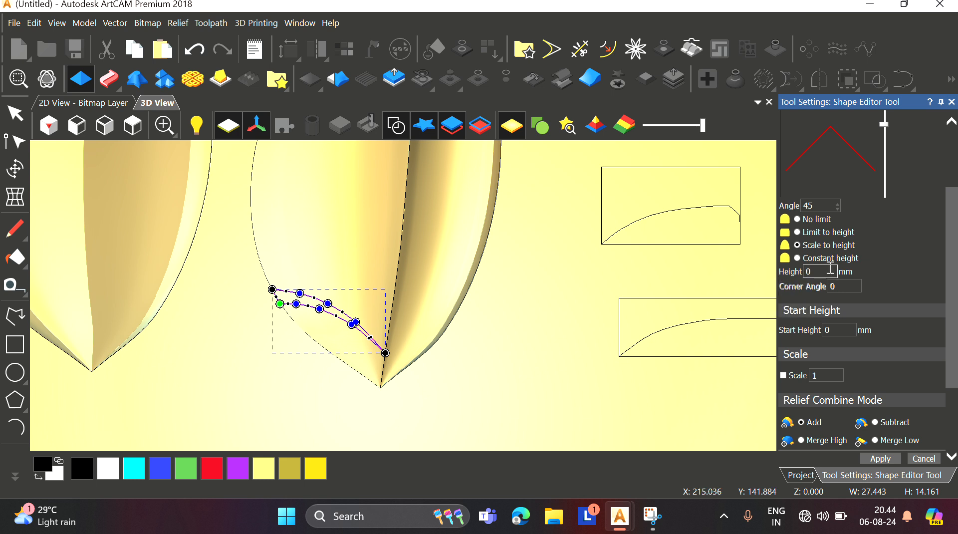
pyautogui.write('4')
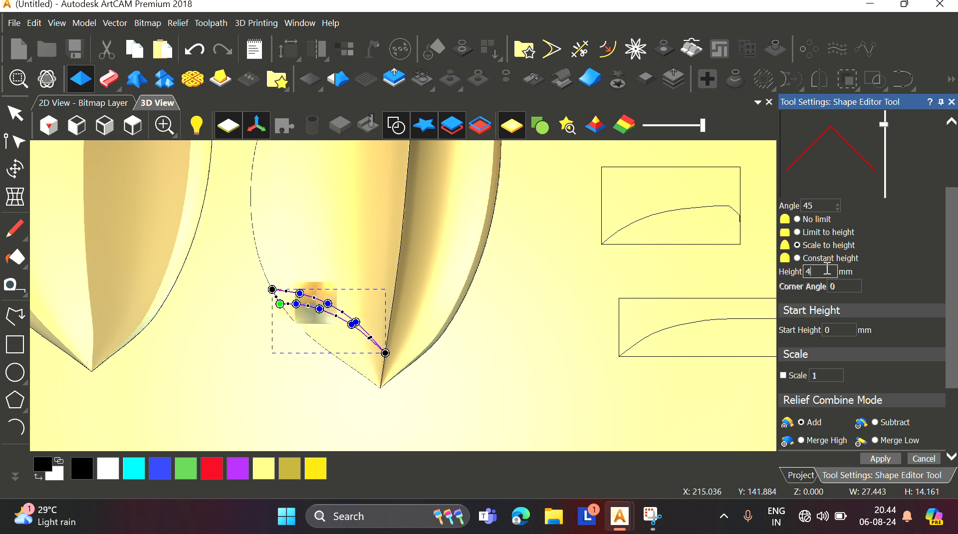
# Step: Adjust the vein's start nodes and apply the shape to the leaf relief in Subtract mode
pyautogui.scroll(-3, 829, 331)
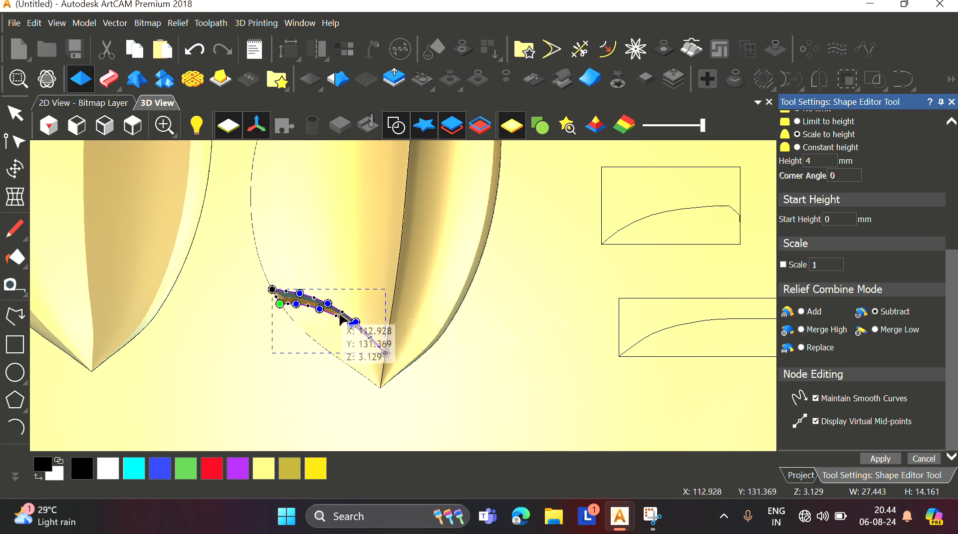
pyautogui.scroll(5, 349, 325)
pyautogui.moveTo(311, 239); pyautogui.dragTo(321, 310, button='middle')
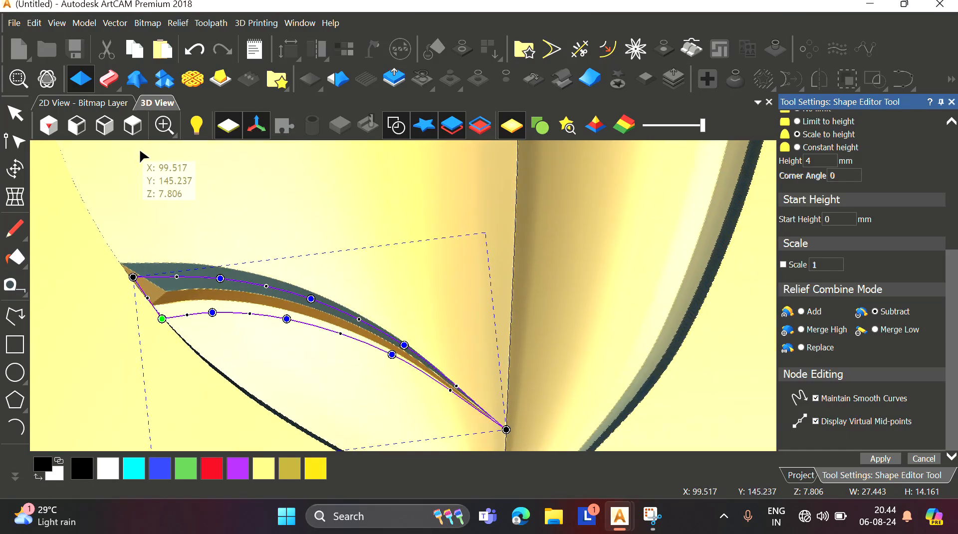
pyautogui.click(132, 126)
pyautogui.scroll(8, 359, 306)
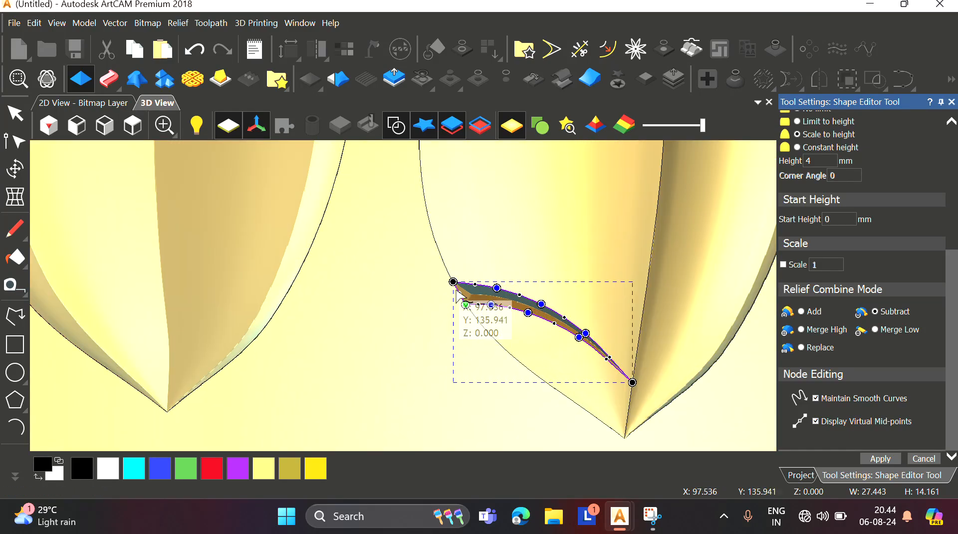
pyautogui.moveTo(439, 268); pyautogui.dragTo(434, 272)
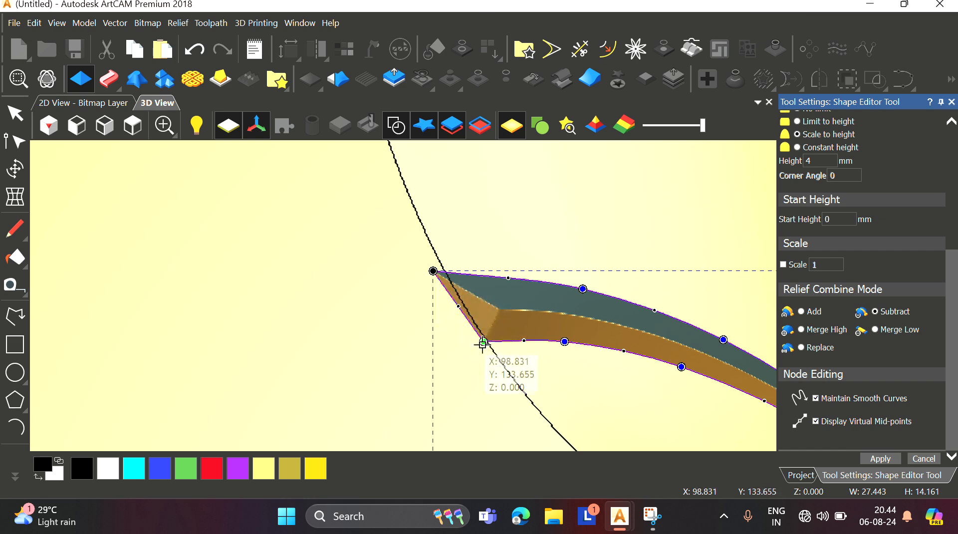
pyautogui.moveTo(484, 341); pyautogui.dragTo(470, 349)
pyautogui.scroll(-2, 489, 344)
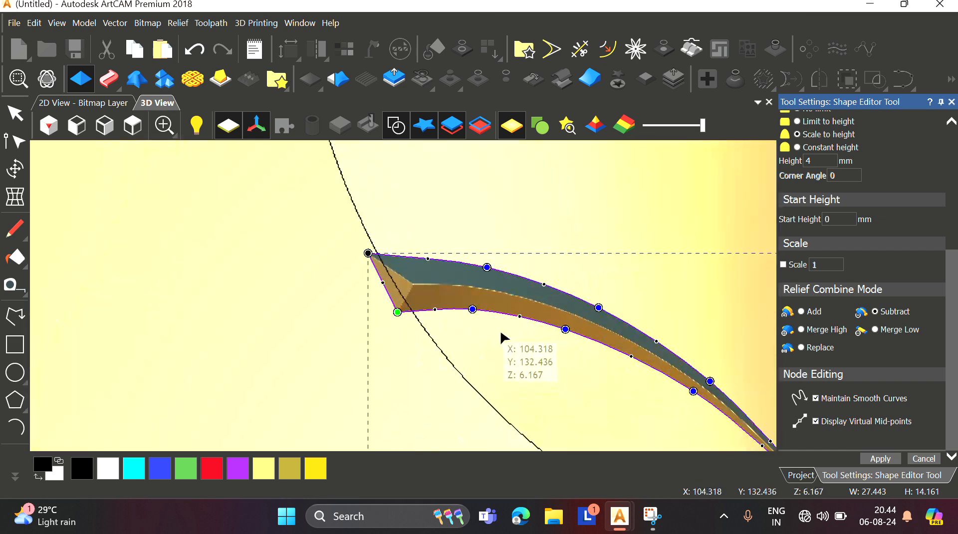
pyautogui.scroll(1, 501, 333)
pyautogui.moveTo(502, 333); pyautogui.dragTo(484, 294, button='middle')
pyautogui.scroll(-2, 488, 320)
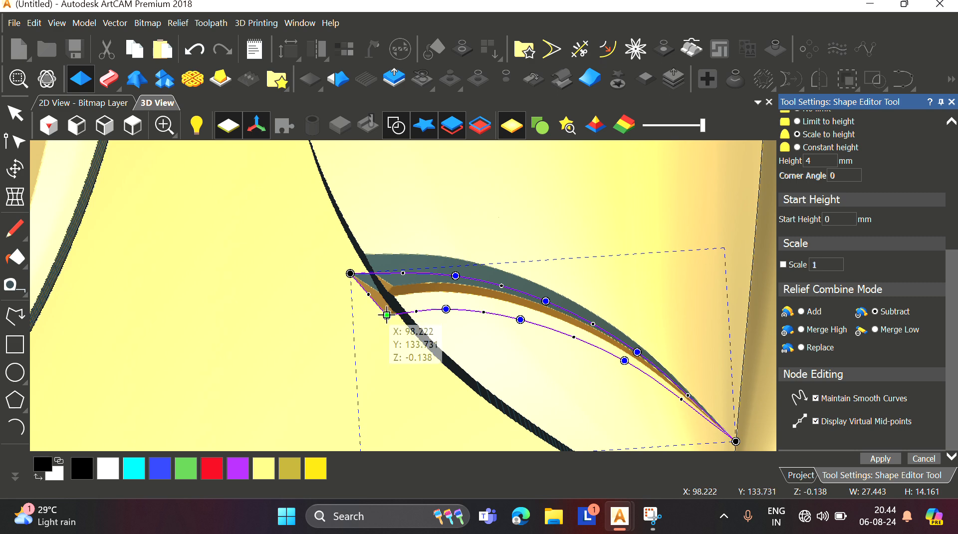
pyautogui.scroll(-2, 660, 345)
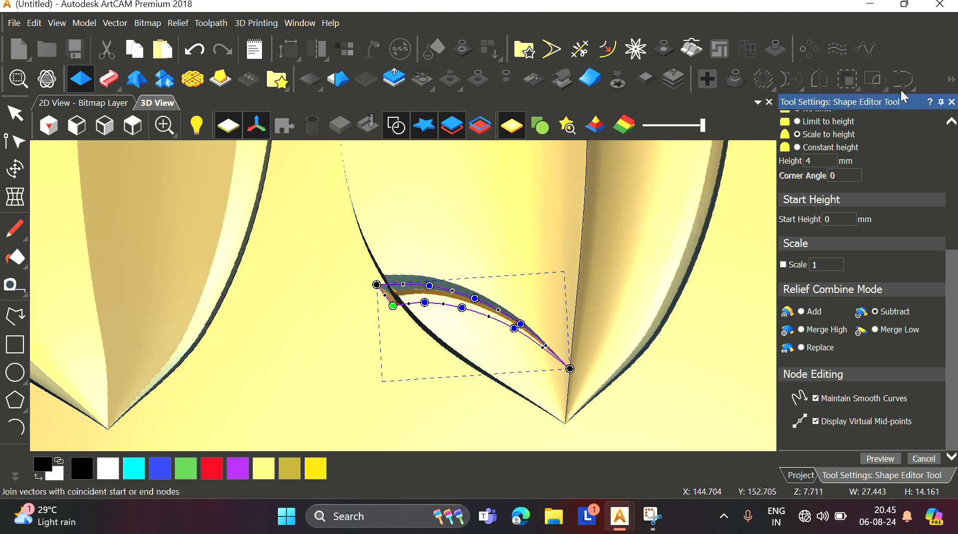
pyautogui.click(952, 101)
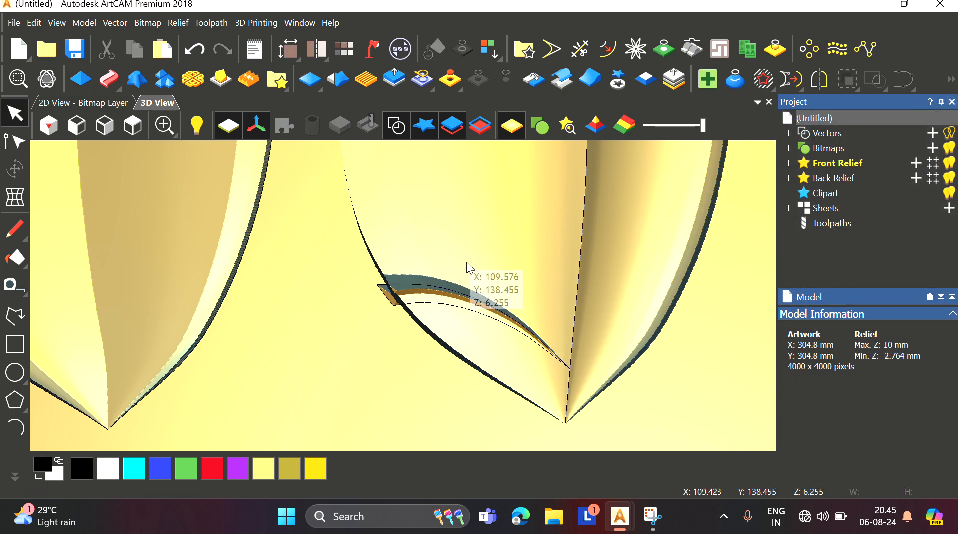
# Step: Scale the whole relief's Z range to 10 mm with the Transform tool
pyautogui.moveTo(467, 262); pyautogui.dragTo(454, 201)
pyautogui.scroll(4, 352, 328)
pyautogui.moveTo(352, 327); pyautogui.dragTo(295, 351)
pyautogui.scroll(-4, 296, 351)
pyautogui.click(618, 81)
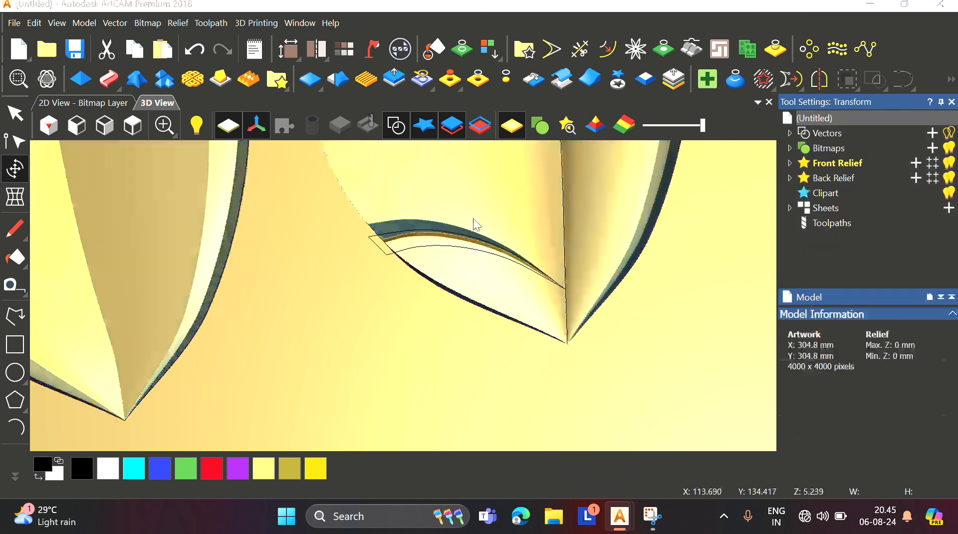
pyautogui.click(616, 82)
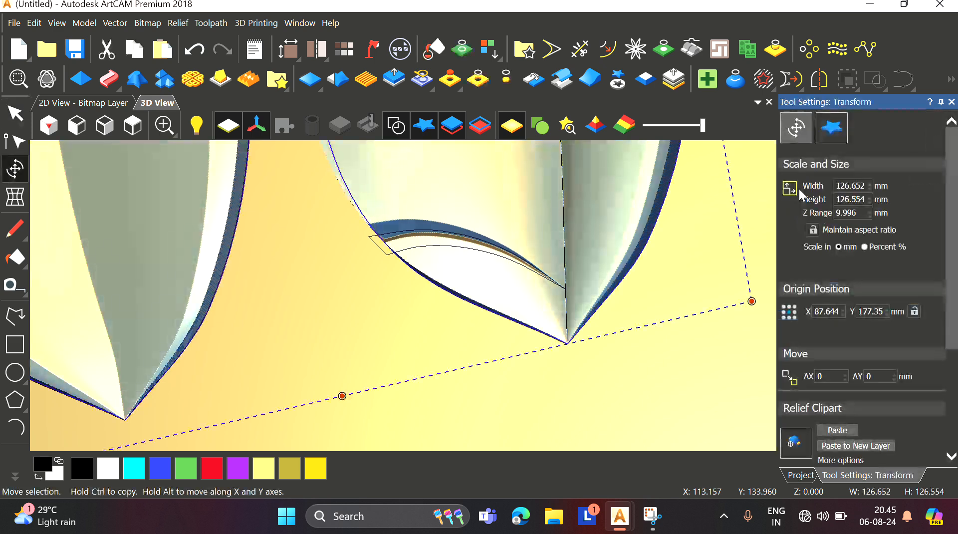
pyautogui.doubleClick(863, 215)
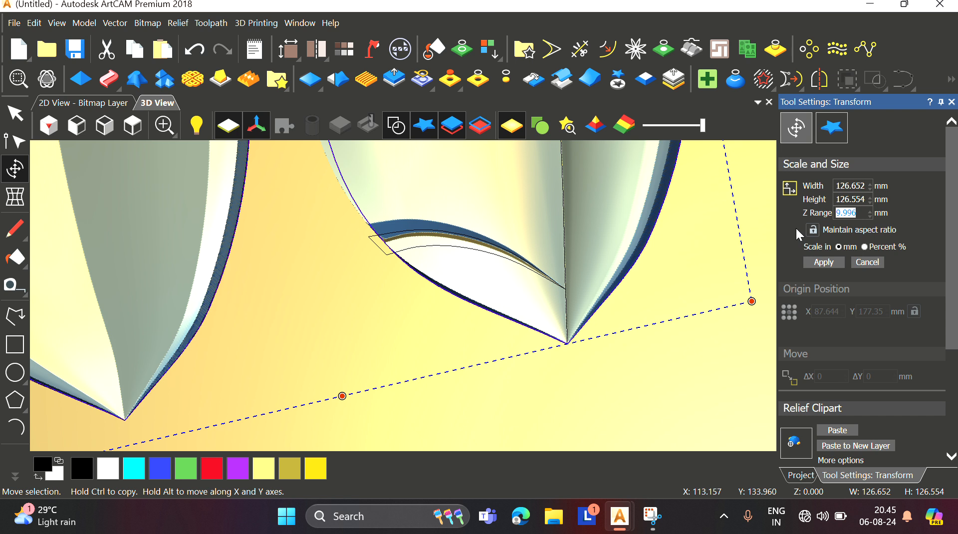
pyautogui.write('10')
pyautogui.click(838, 260)
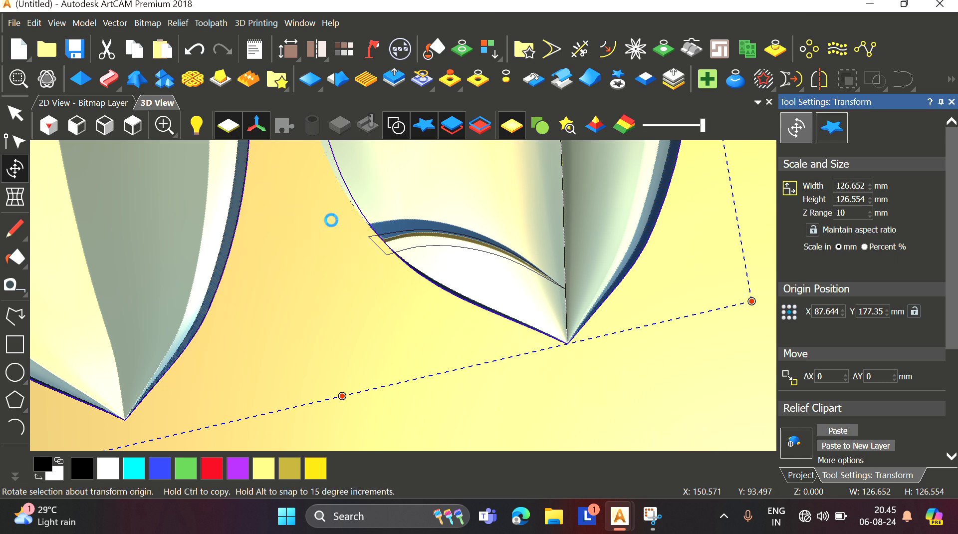
# Step: Inspect the carved vein on the leaf relief from several angles and zoom levels
pyautogui.scroll(-3, 334, 221)
pyautogui.scroll(3, 346, 224)
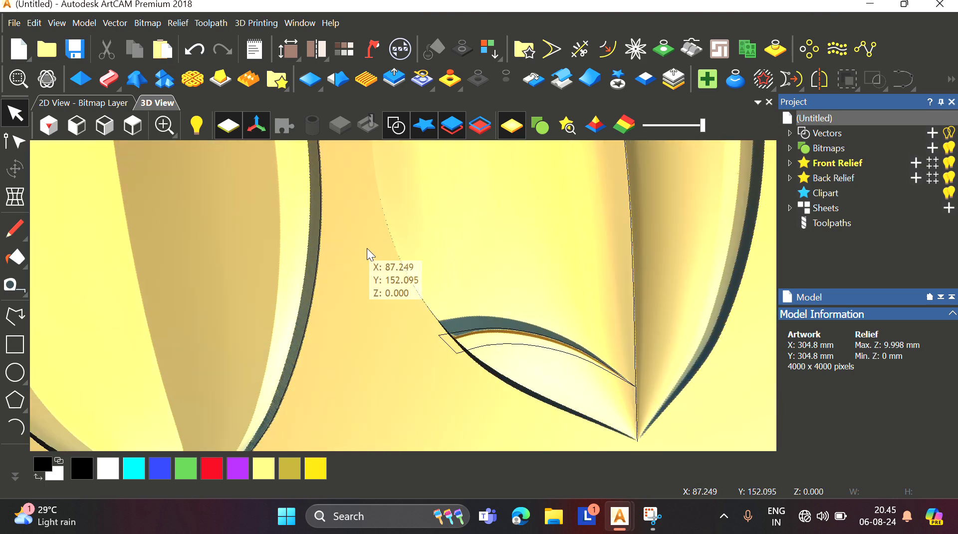
pyautogui.moveTo(367, 248); pyautogui.dragTo(457, 210)
pyautogui.scroll(3, 502, 309)
pyautogui.scroll(-5, 490, 295)
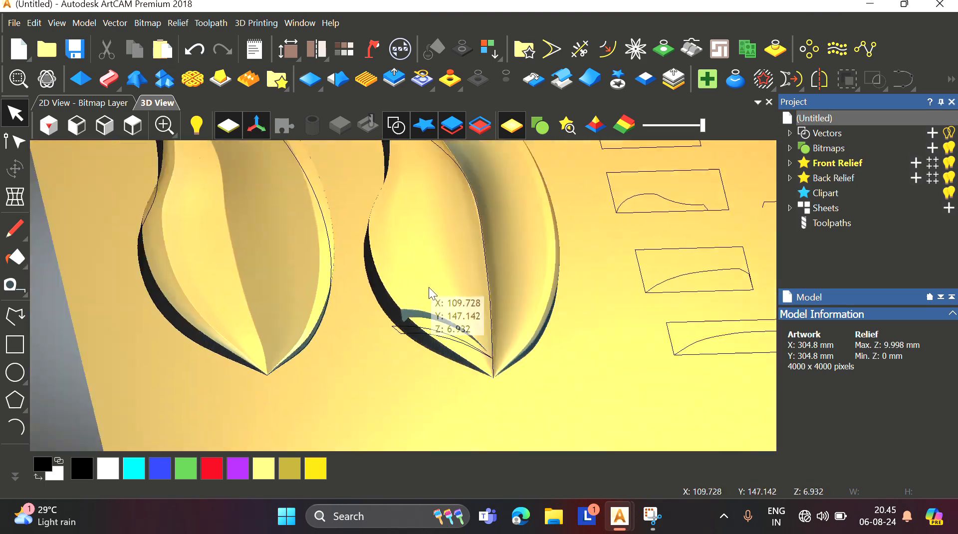
pyautogui.scroll(5, 419, 268)
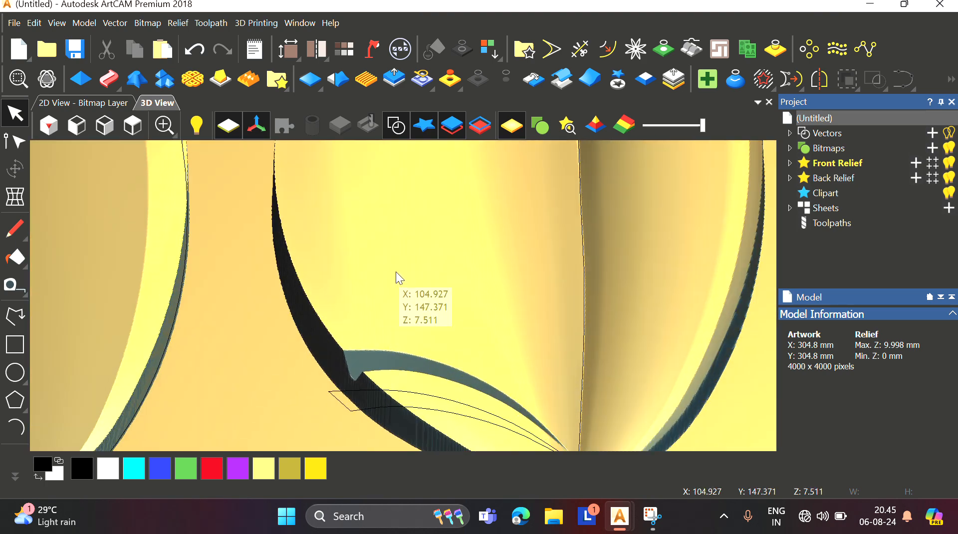
pyautogui.moveTo(396, 271); pyautogui.dragTo(379, 158)
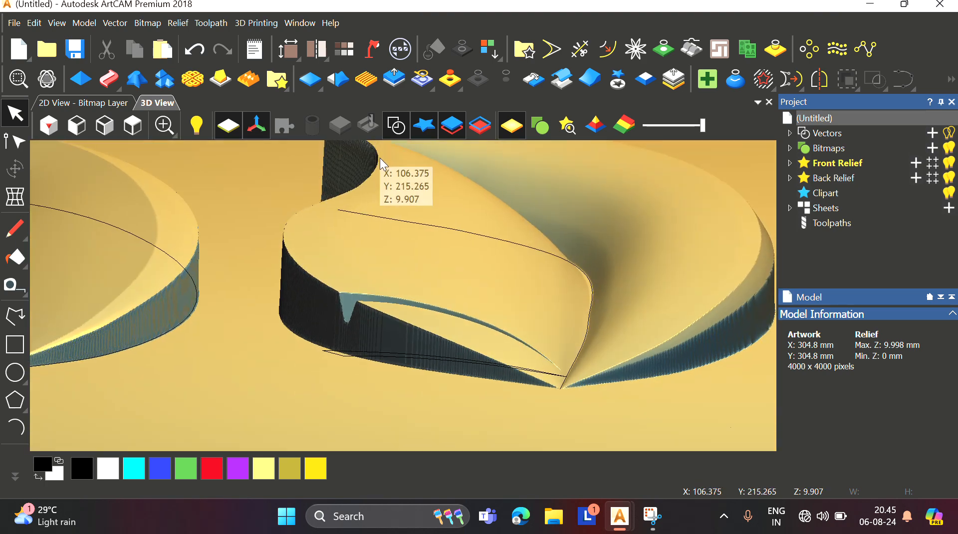
pyautogui.scroll(-4, 415, 256)
pyautogui.scroll(4, 417, 271)
pyautogui.moveTo(417, 270); pyautogui.dragTo(411, 324)
pyautogui.scroll(-4, 411, 325)
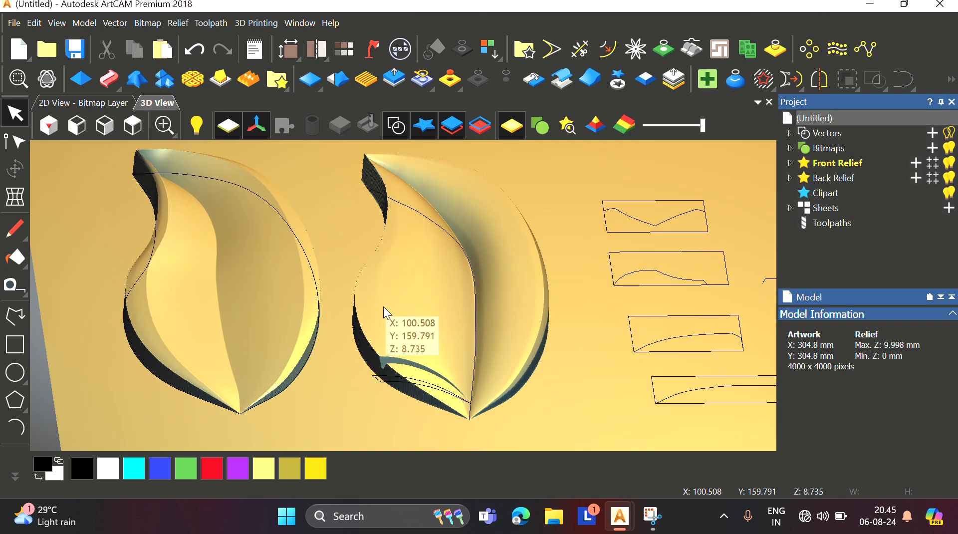
pyautogui.scroll(4, 403, 391)
pyautogui.scroll(-2, 403, 391)
pyautogui.scroll(2, 404, 394)
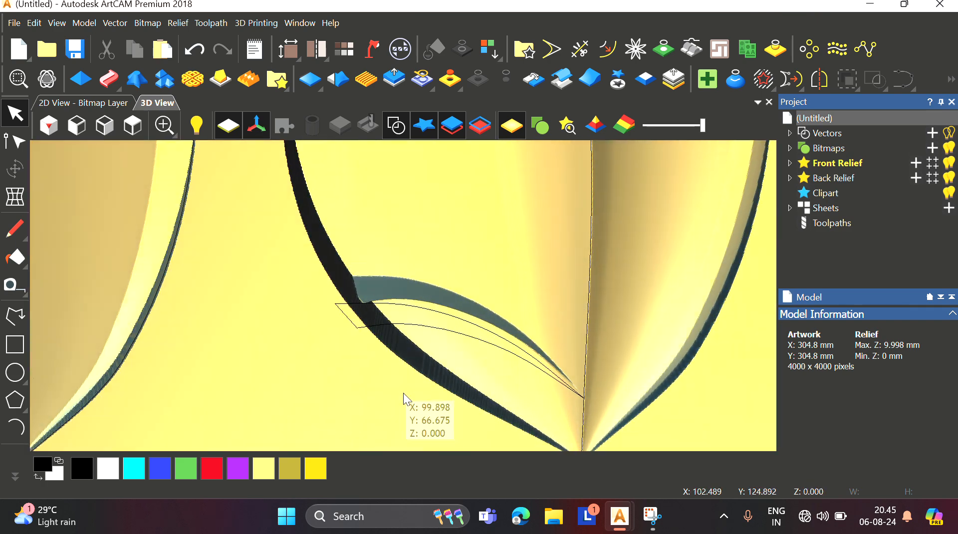
pyautogui.moveTo(377, 322); pyautogui.dragTo(363, 357)
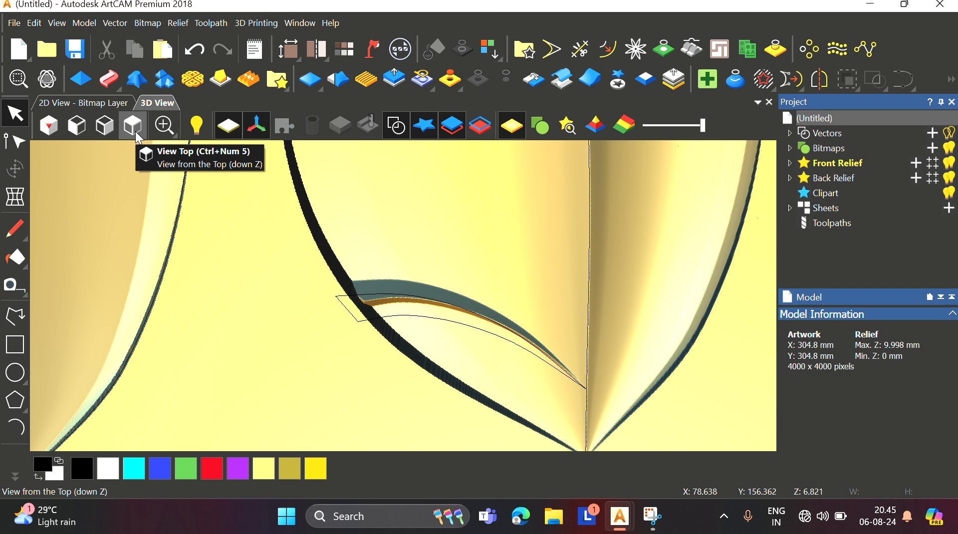
pyautogui.scroll(-6, 306, 271)
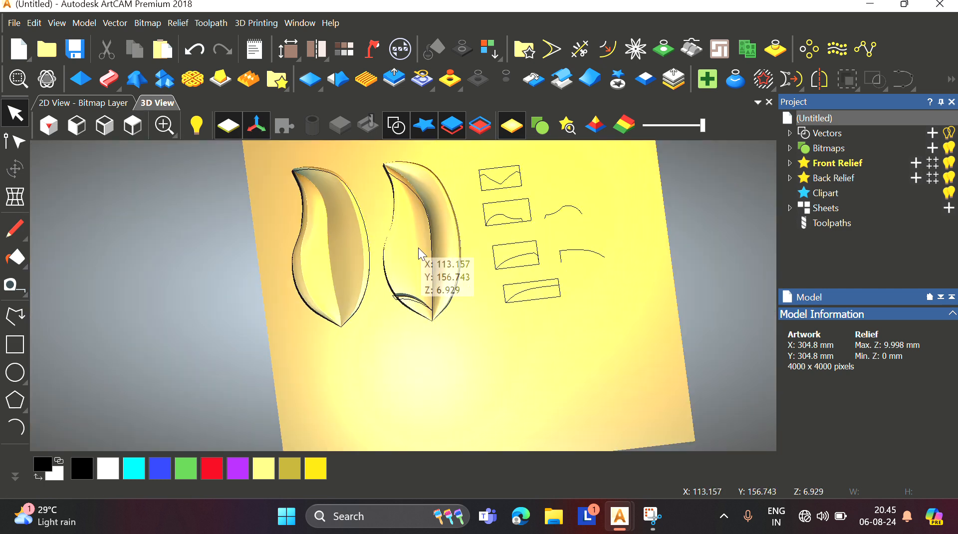
pyautogui.scroll(3, 420, 253)
pyautogui.scroll(1, 422, 300)
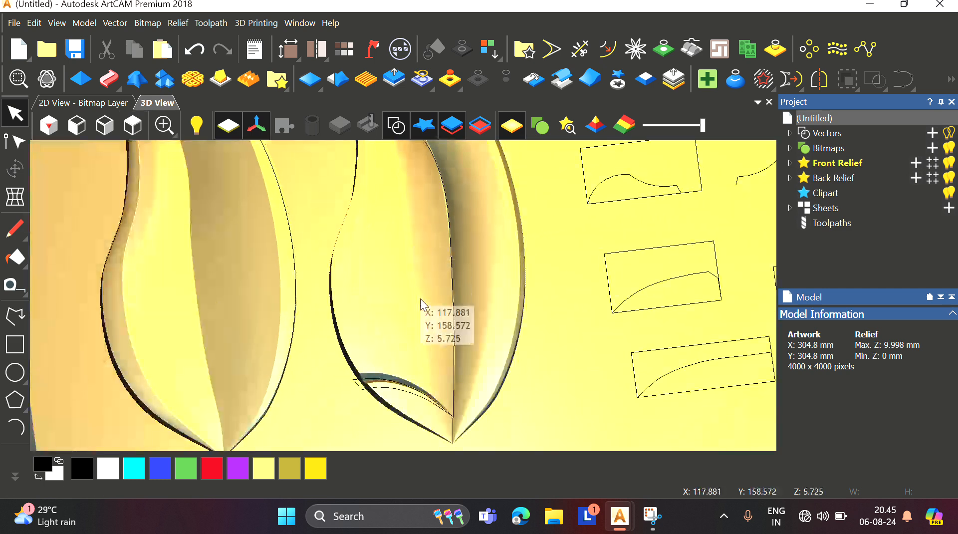
pyautogui.scroll(-3, 430, 309)
pyautogui.scroll(3, 429, 308)
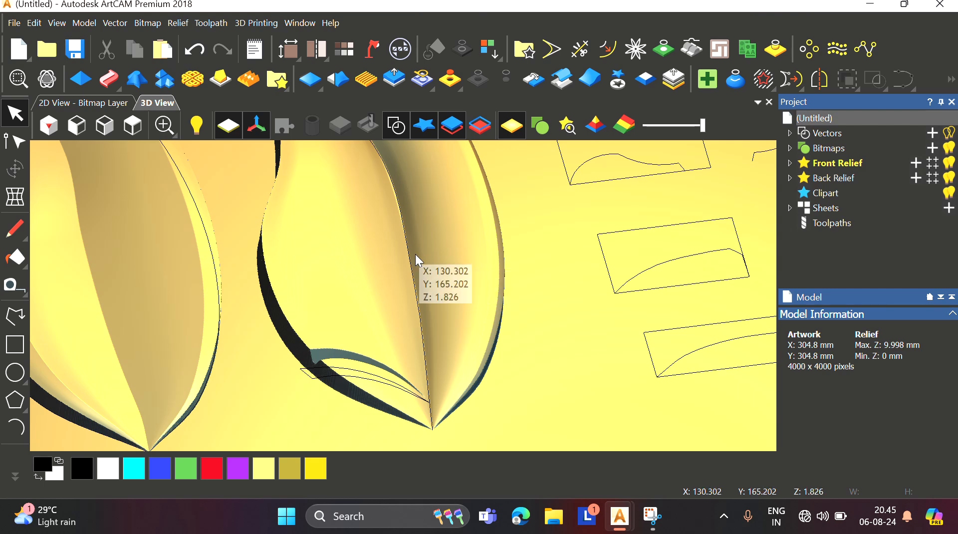
pyautogui.scroll(-3, 284, 252)
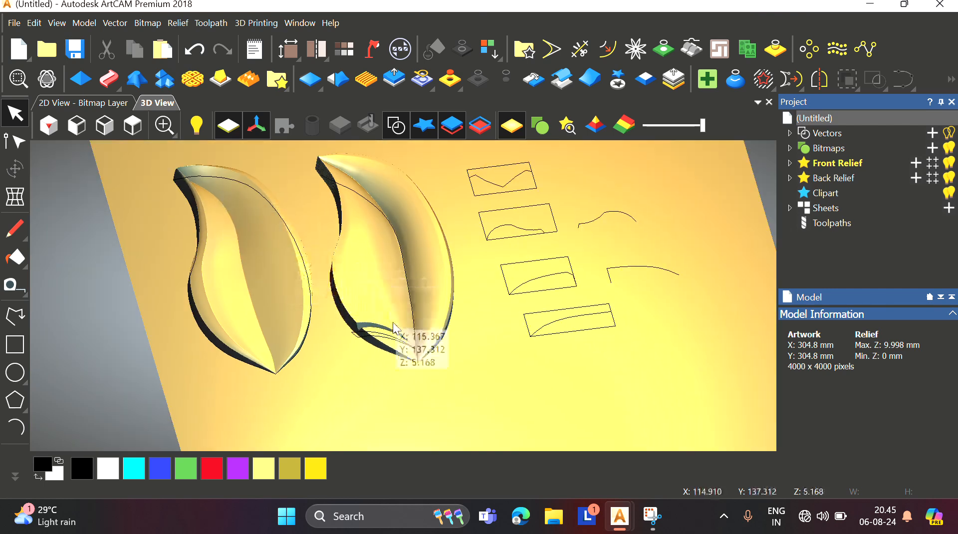
pyautogui.scroll(4, 379, 314)
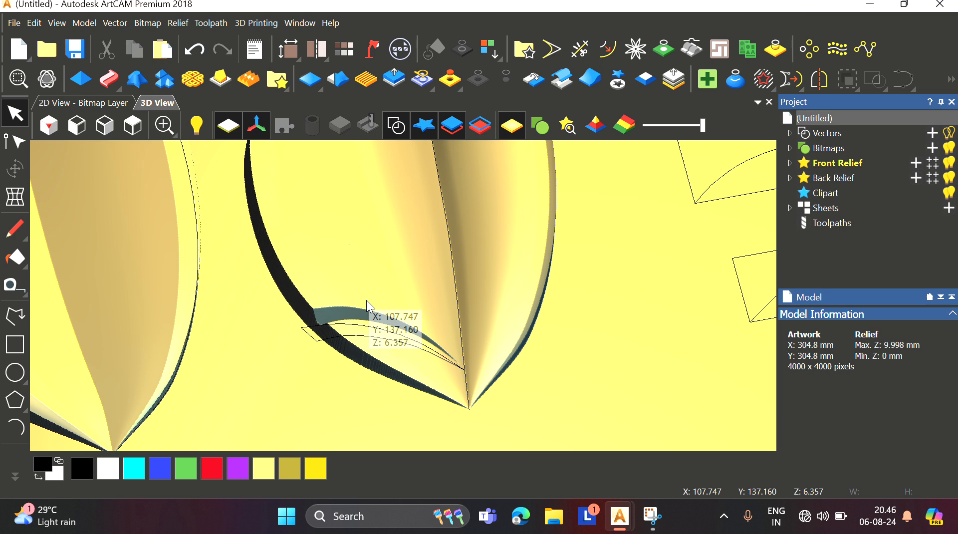
pyautogui.scroll(-3, 369, 305)
pyautogui.scroll(3, 369, 320)
pyautogui.scroll(-3, 492, 242)
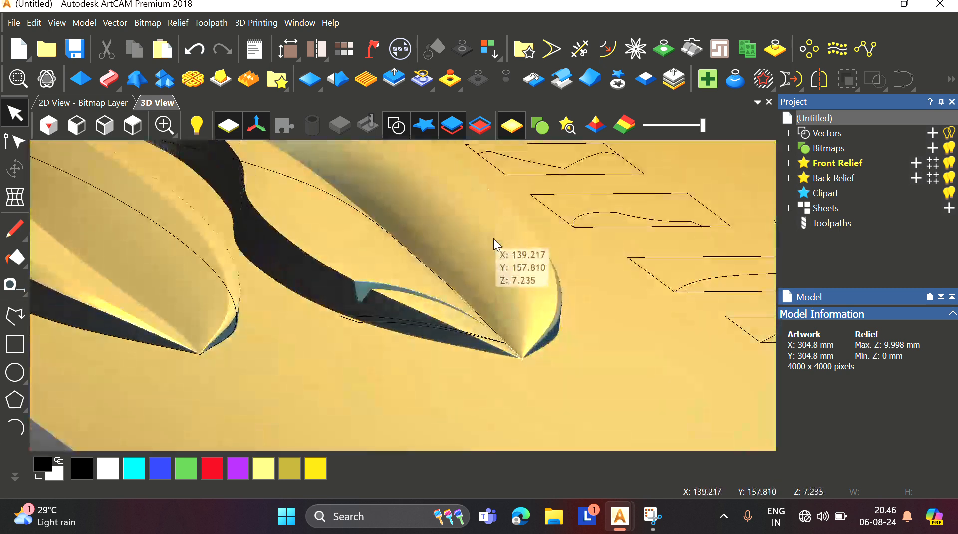
pyautogui.scroll(2, 208, 244)
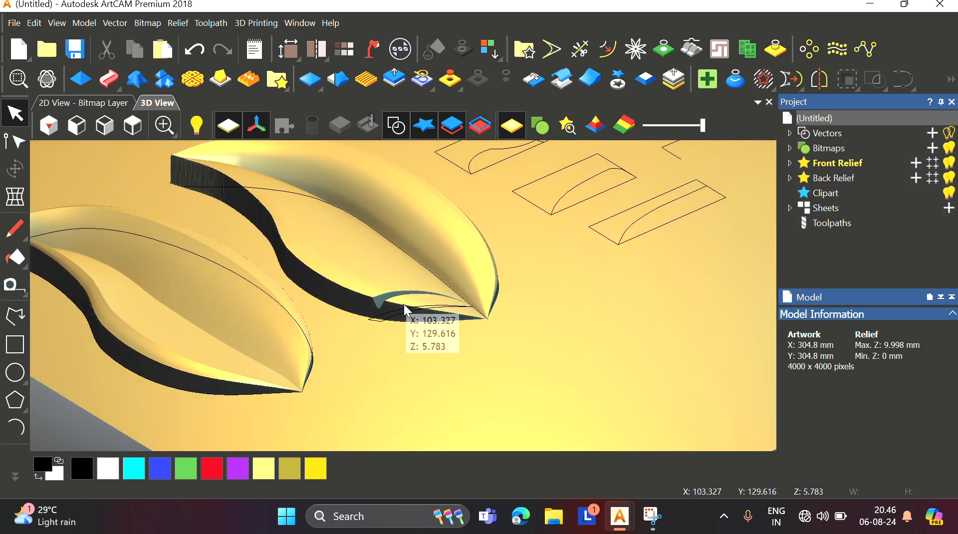
pyautogui.scroll(2, 406, 310)
pyautogui.scroll(1, 405, 297)
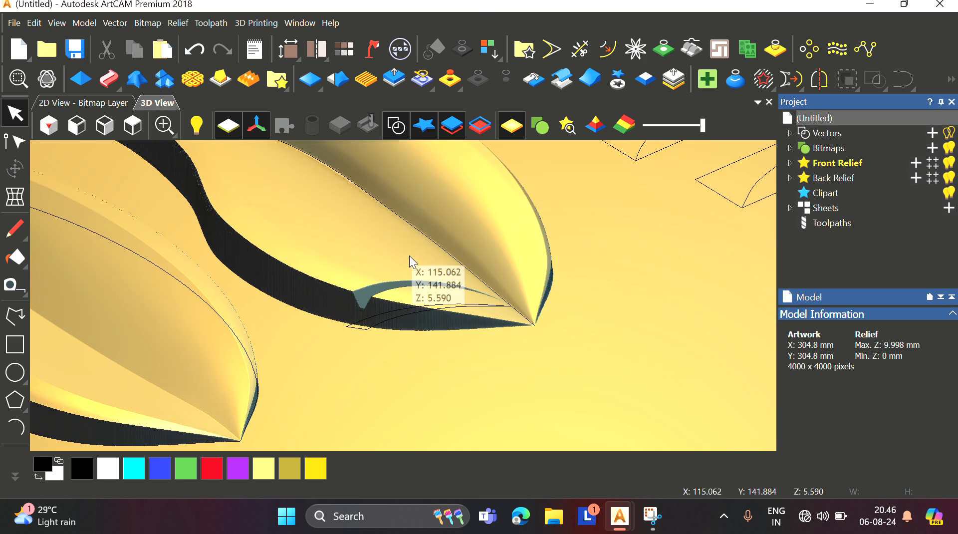